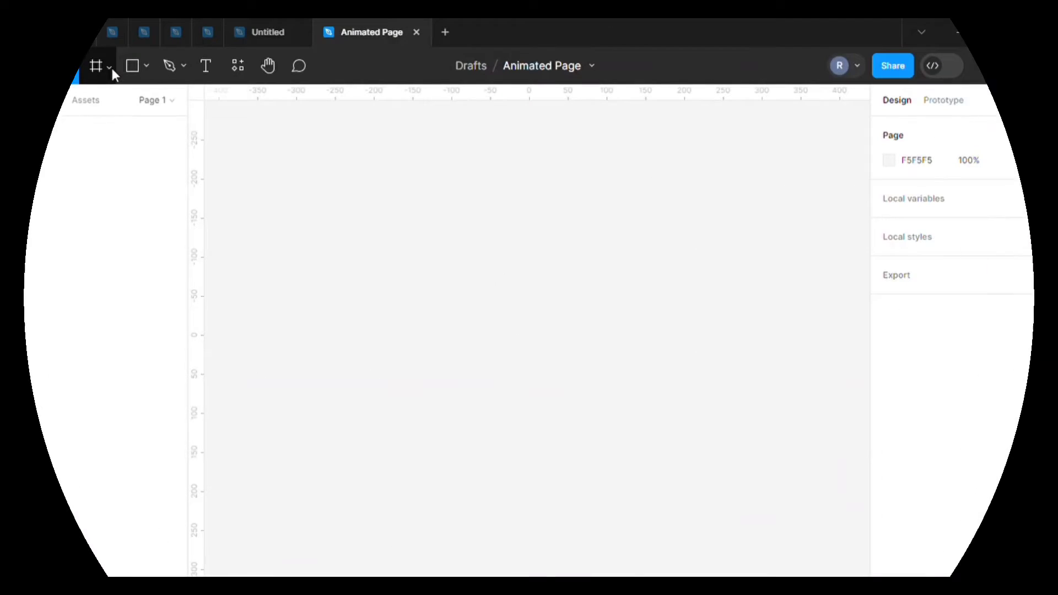
Create a new frame using the 1440 × 1024 Desktop preset.
{"action": "left_click", "coordinate": [111, 67]}
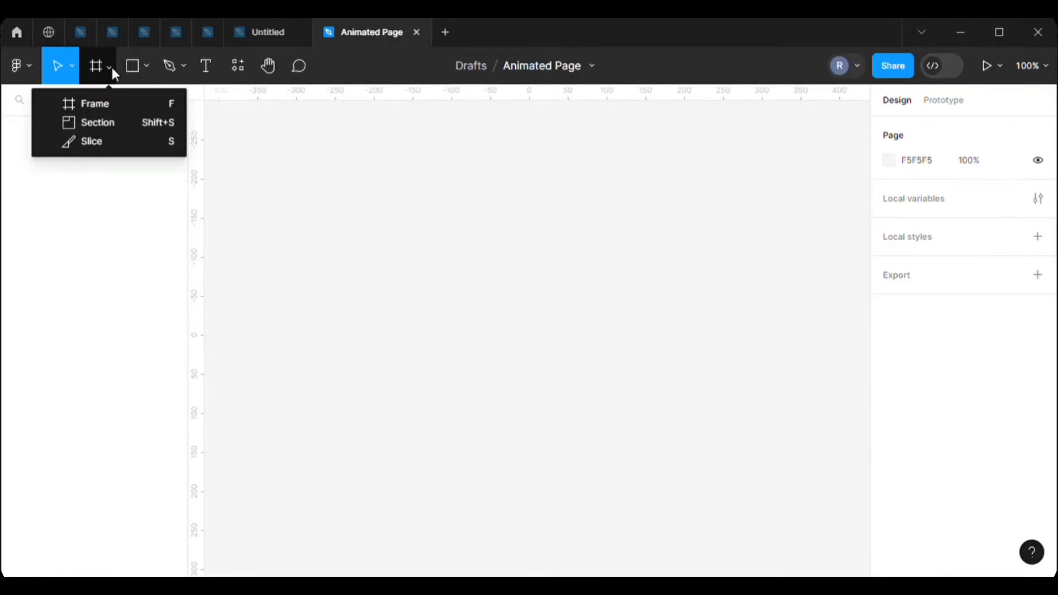
{"action": "left_click", "coordinate": [111, 101]}
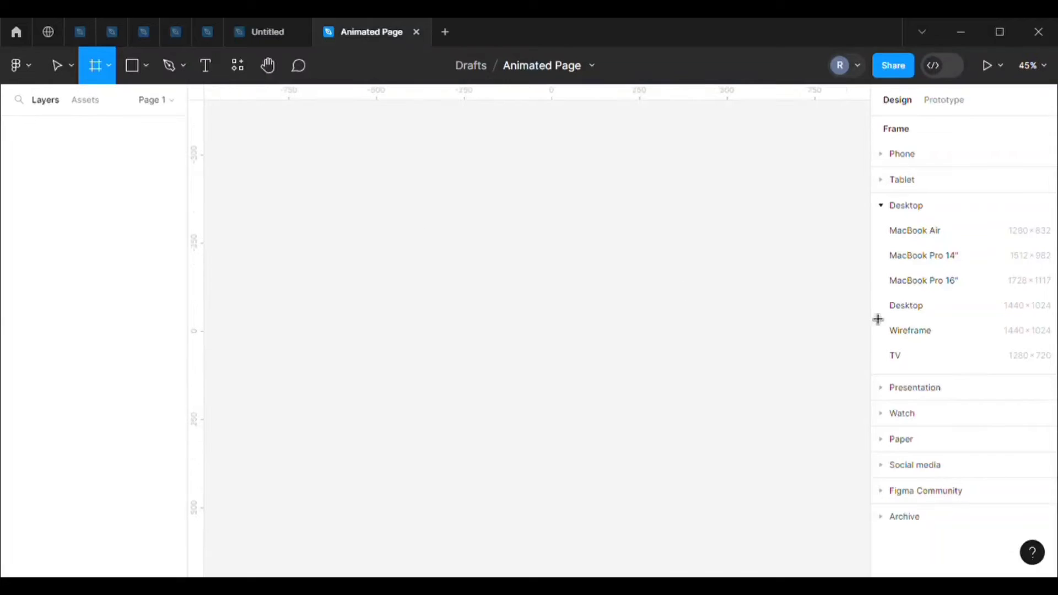
{"action": "left_click", "coordinate": [901, 312]}
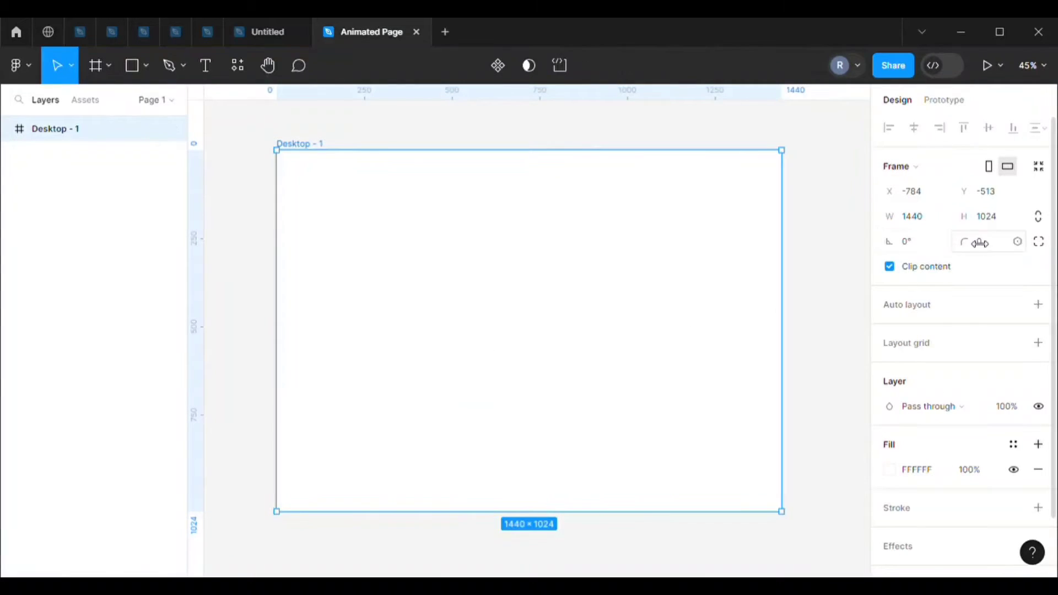
Set the Desktop frame's fill colour to hex 0D0D0D.
{"action": "left_click", "coordinate": [890, 469]}
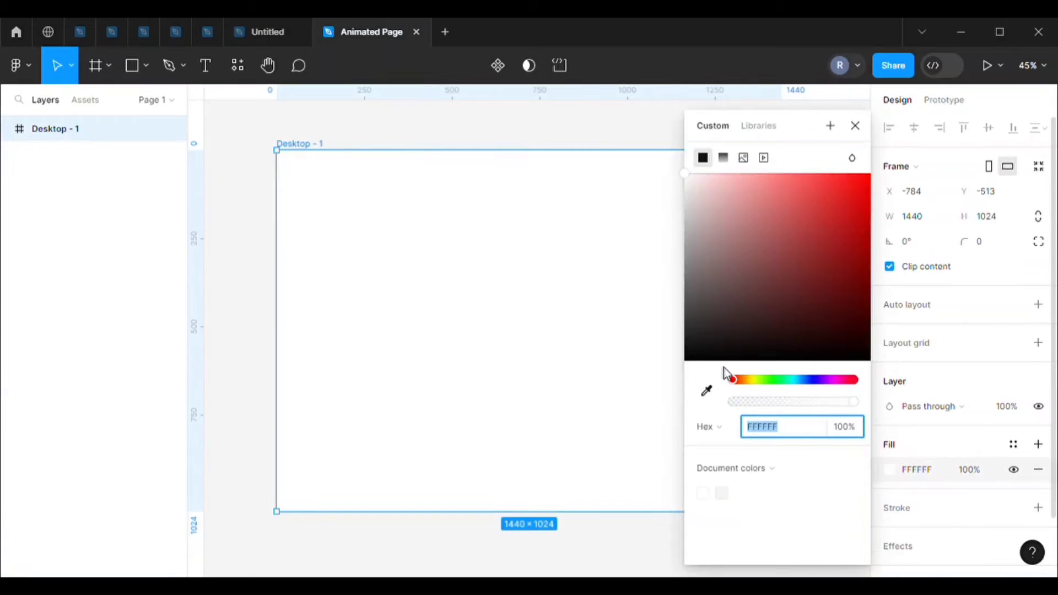
{"action": "mouse_move", "coordinate": [692, 344]}
{"action": "left_mouse_down"}
{"action": "mouse_move", "coordinate": [687, 335]}
{"action": "mouse_move", "coordinate": [700, 351]}
{"action": "left_mouse_up"}
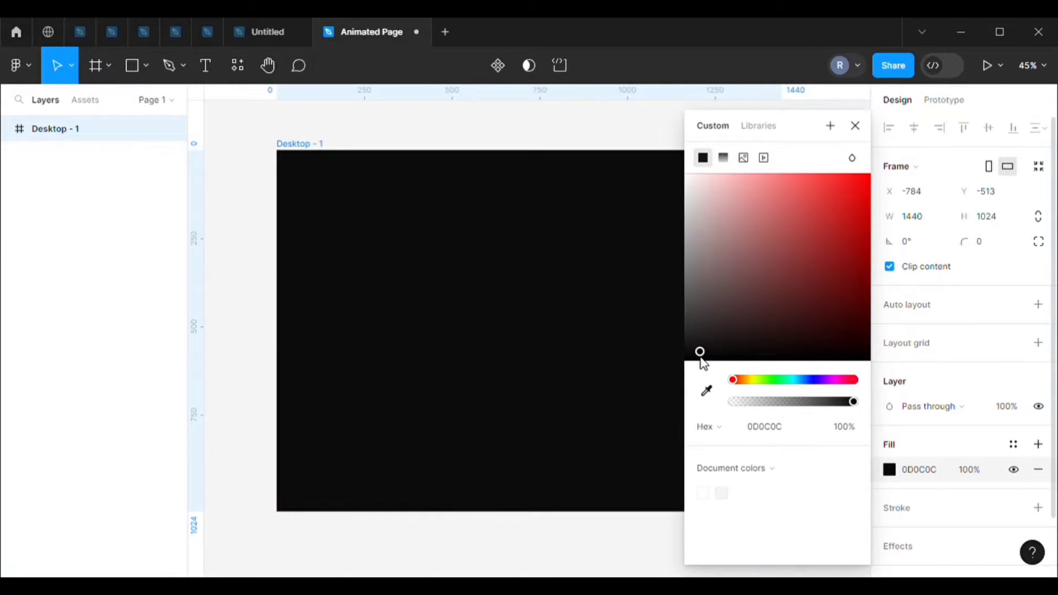
{"action": "left_click", "coordinate": [766, 436]}
{"action": "type", "text": "0d"}
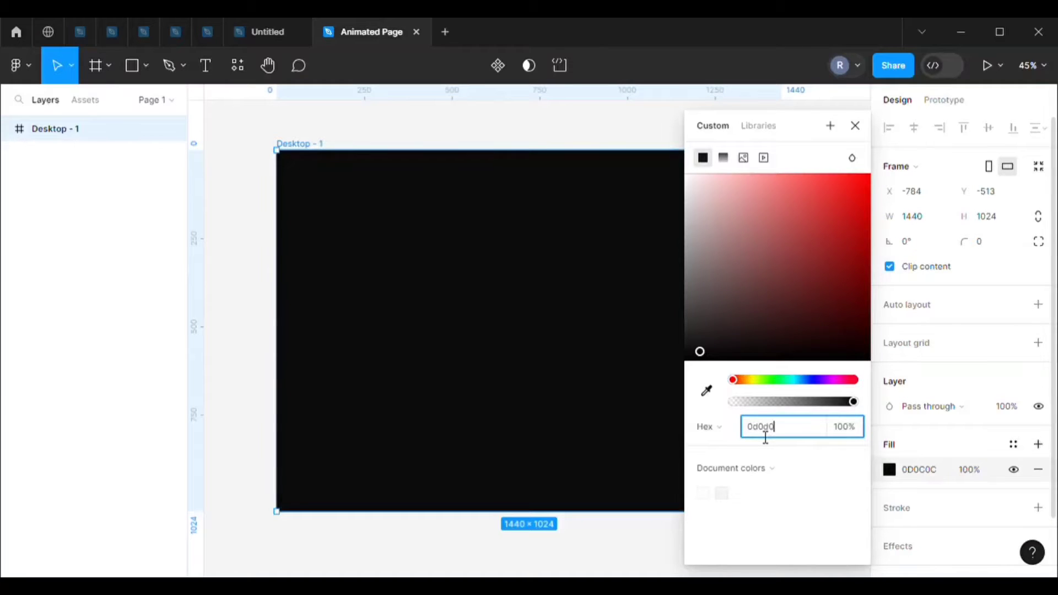
{"action": "type", "text": "0d0d"}
{"action": "key", "text": "Return"}
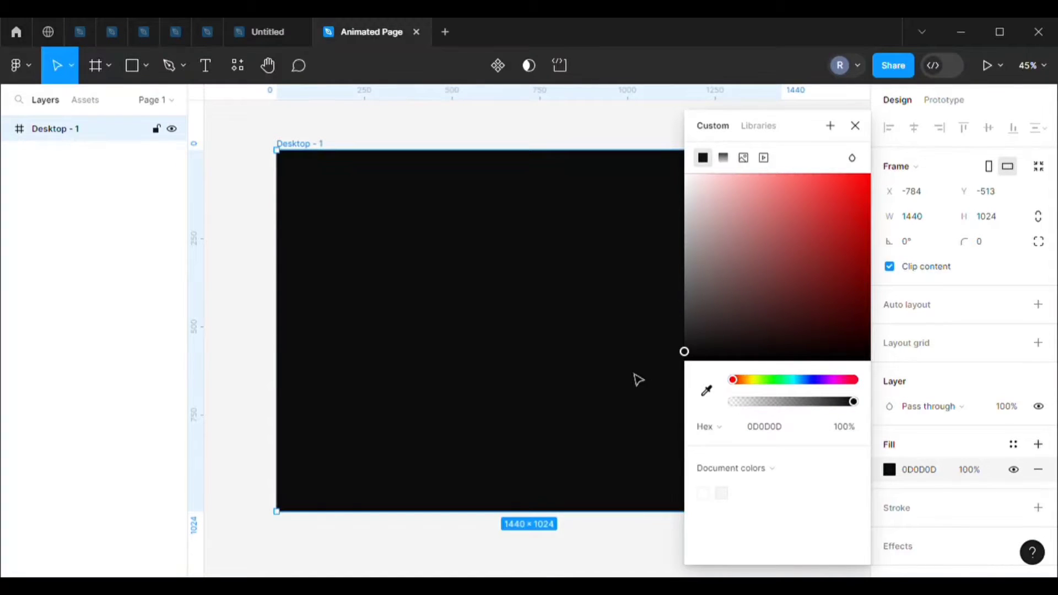
{"action": "left_click", "coordinate": [855, 126]}
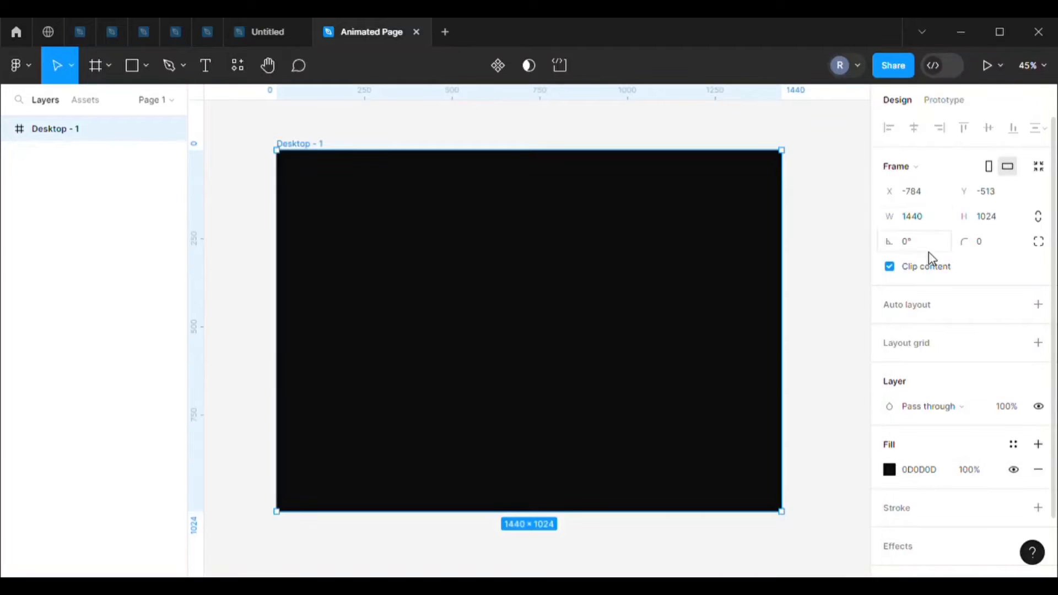
Round the Desktop frame's corners with a radius of 30.
{"action": "left_click", "coordinate": [981, 246]}
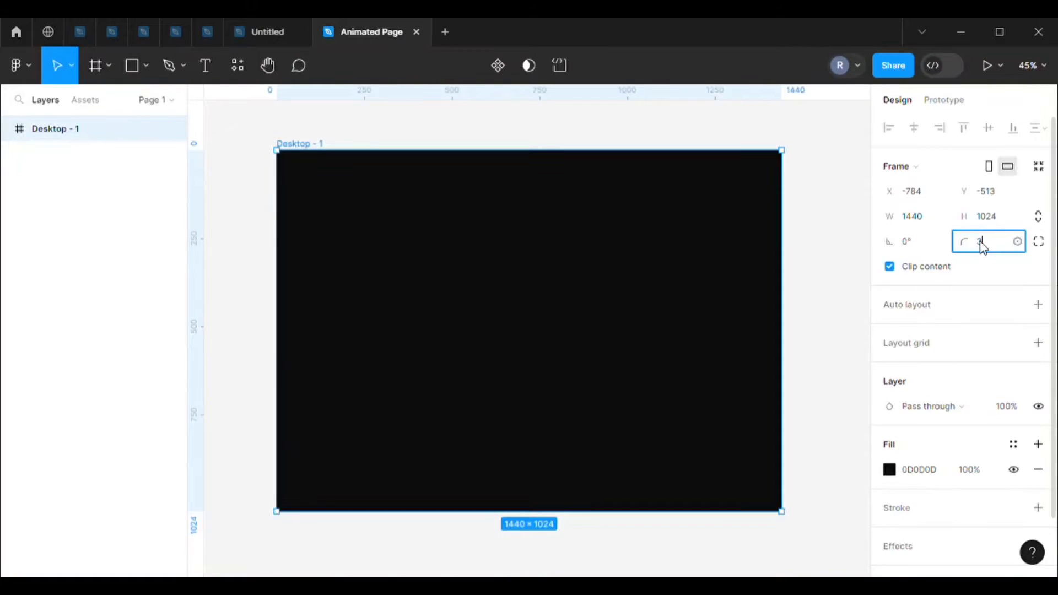
{"action": "key", "text": "Return"}
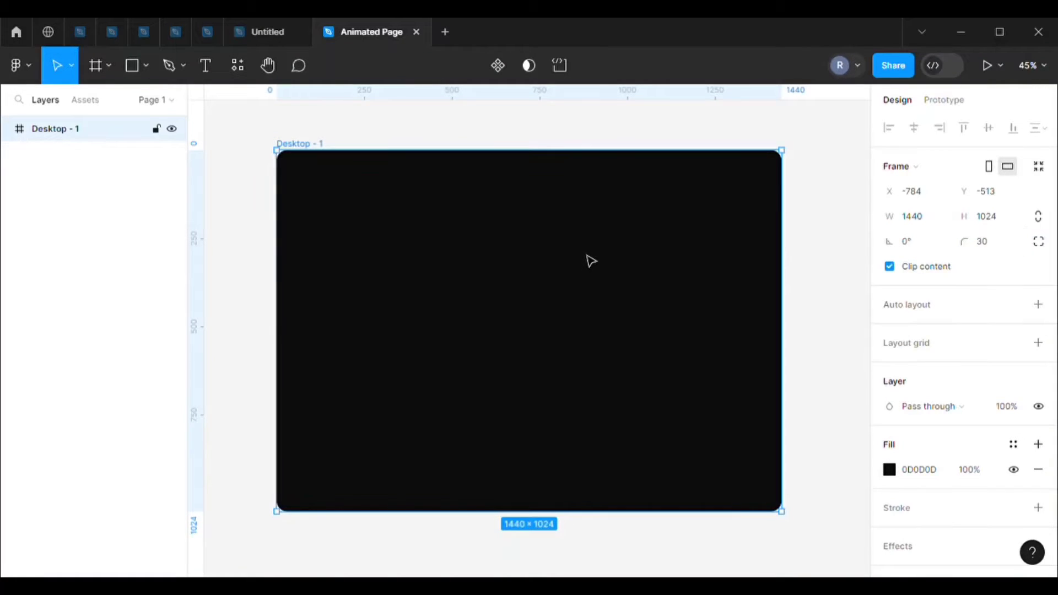
{"action": "key", "text": "shift+1"}
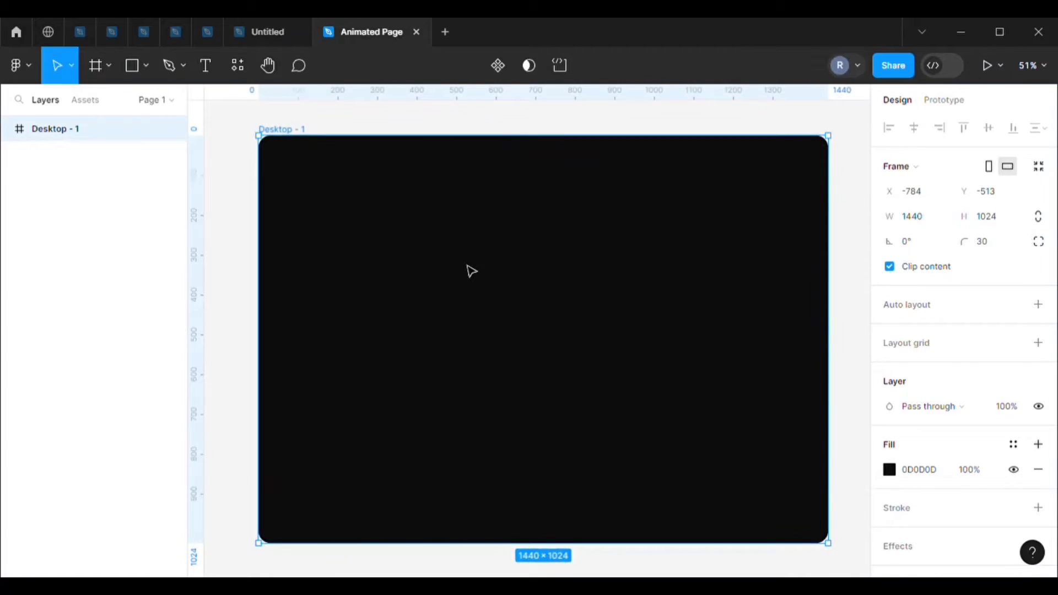
{"action": "left_click", "coordinate": [507, 132]}
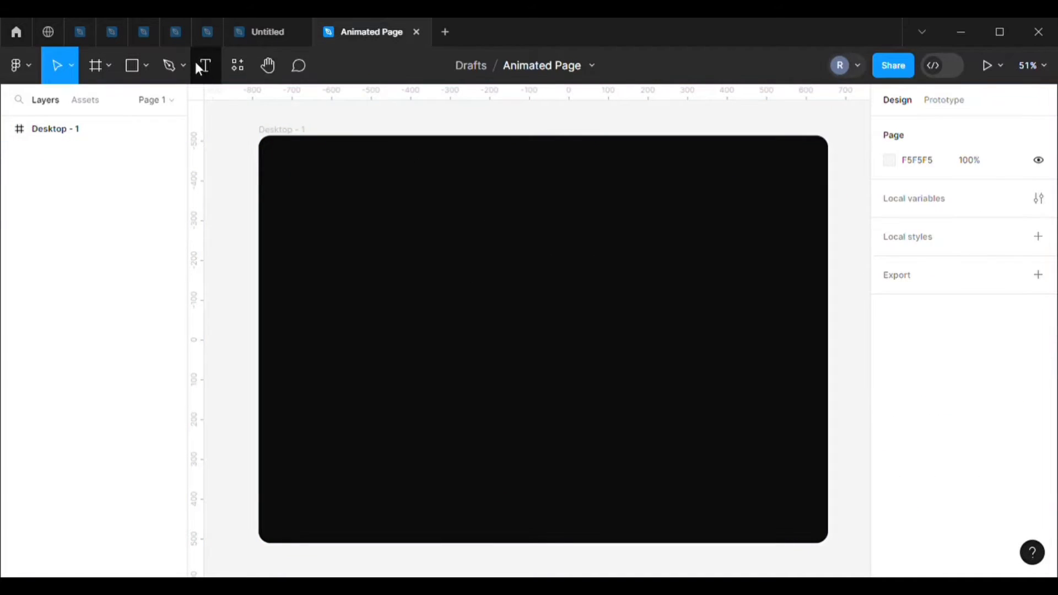
Add the text "Welcome Bake !" in the upper-left area of the frame.
{"action": "left_click", "coordinate": [212, 76]}
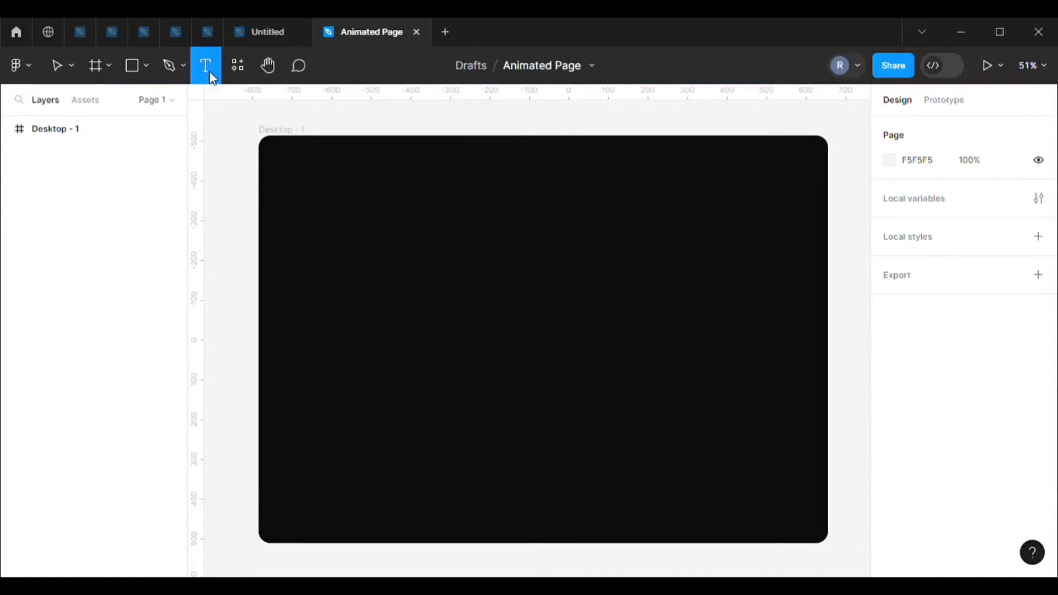
{"action": "left_click", "coordinate": [345, 257]}
{"action": "type", "text": "Welcome Bake !"}
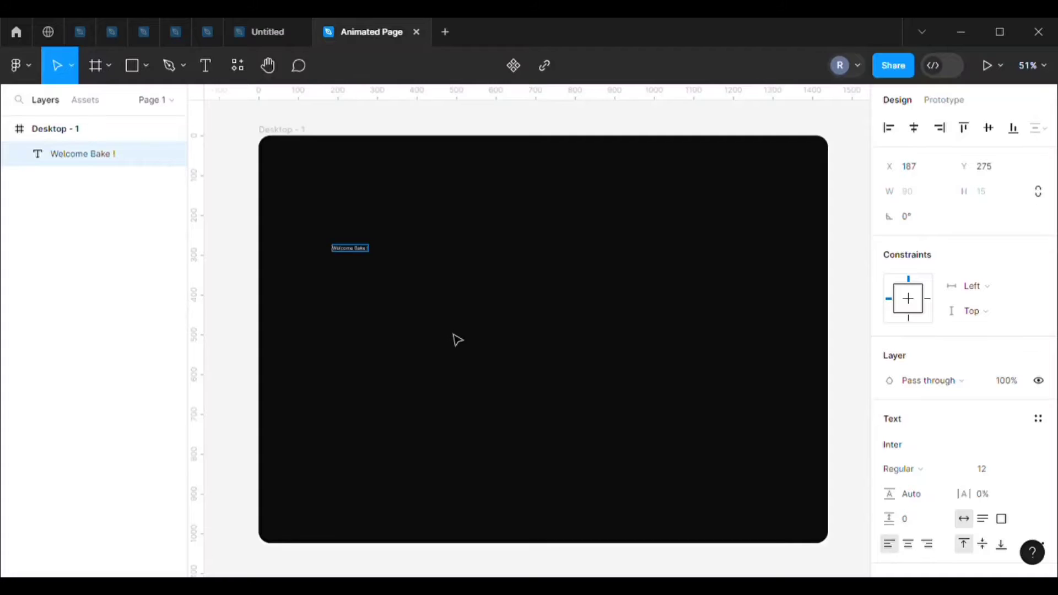
{"action": "key", "text": "Escape"}
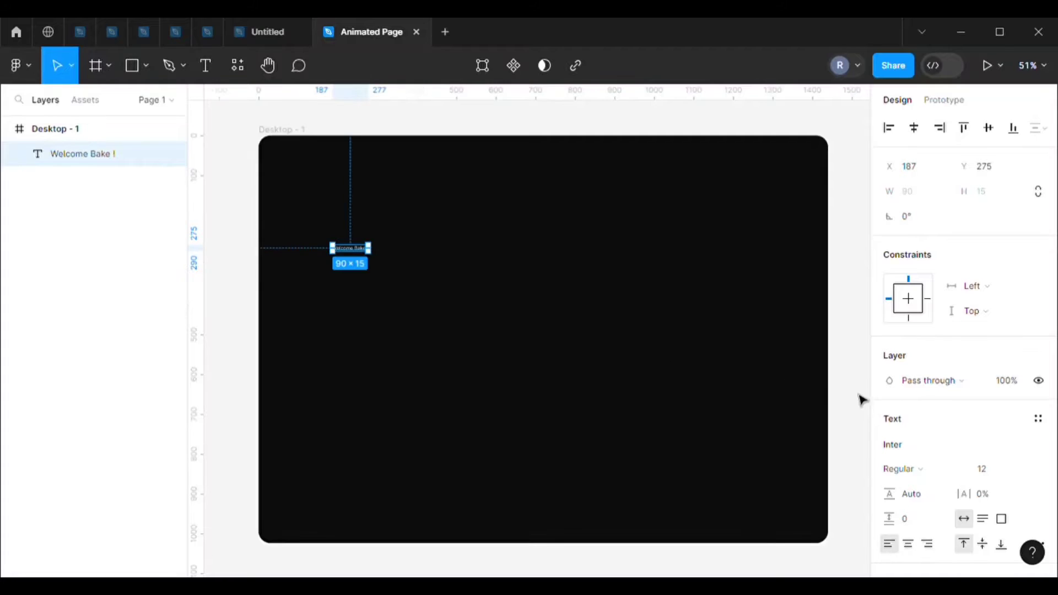
Format the "Welcome Bake !" text as Bold, size 75, and move it to about X 139, Y 261 in the frame.
{"action": "left_click", "coordinate": [989, 477]}
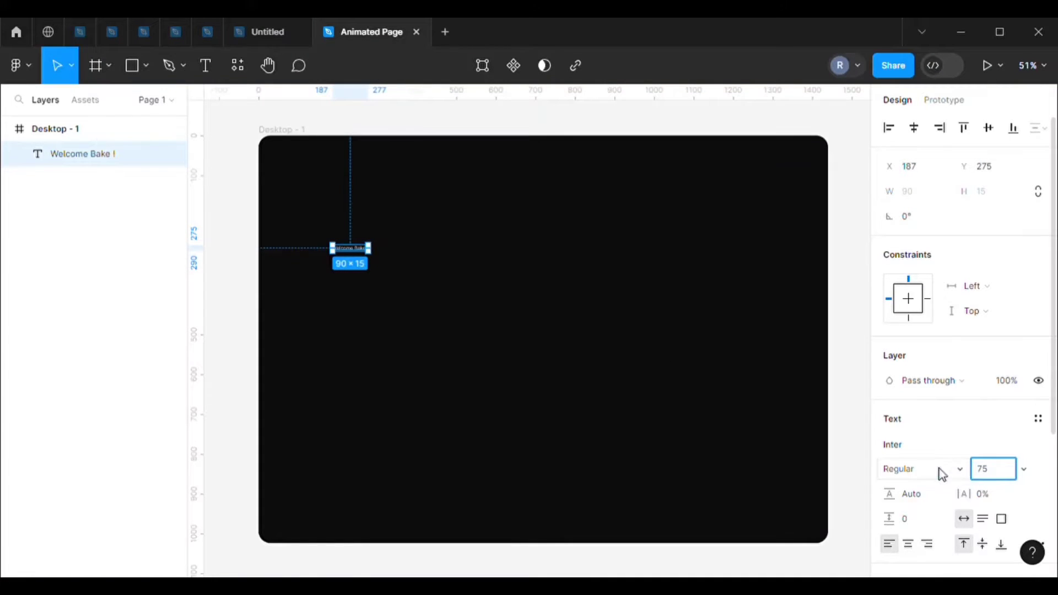
{"action": "left_click", "coordinate": [963, 474]}
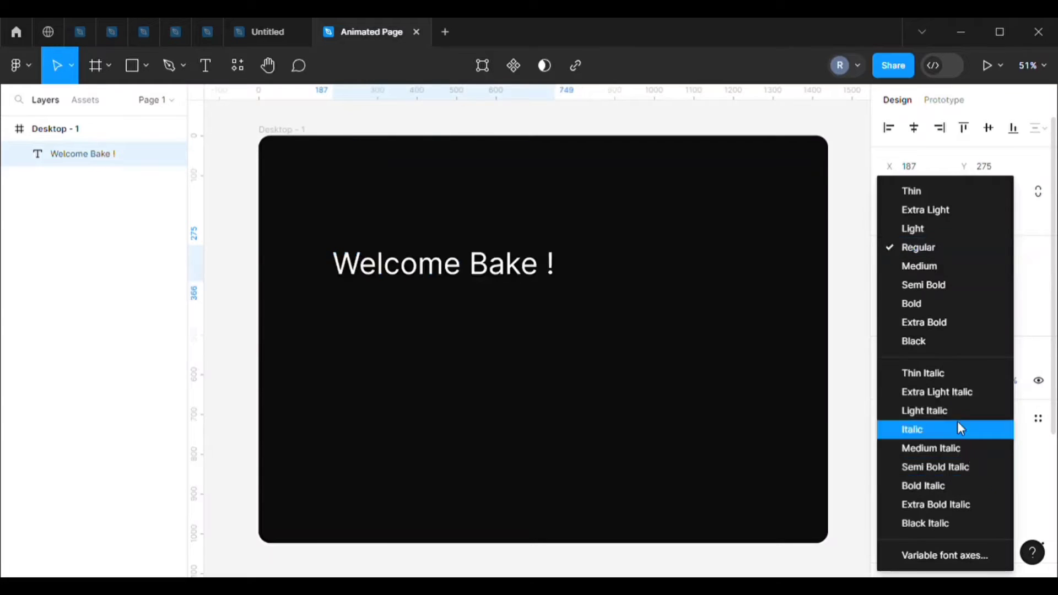
{"action": "left_click", "coordinate": [938, 303]}
{"action": "left_click", "coordinate": [696, 316]}
{"action": "left_click_drag", "start_coordinate": [493, 277], "coordinate": [475, 272]}
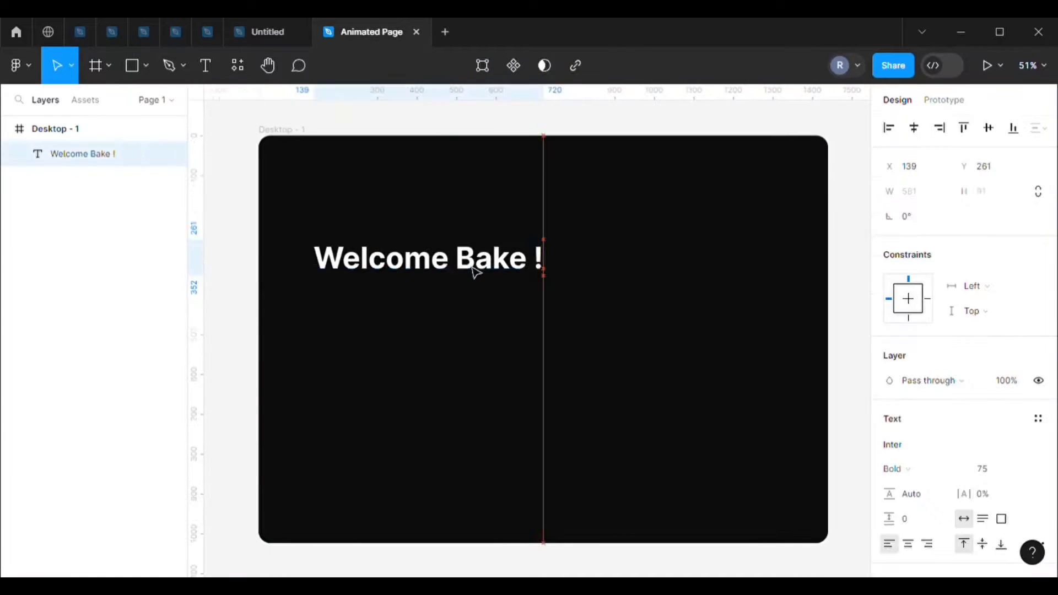
{"action": "left_click", "coordinate": [616, 263]}
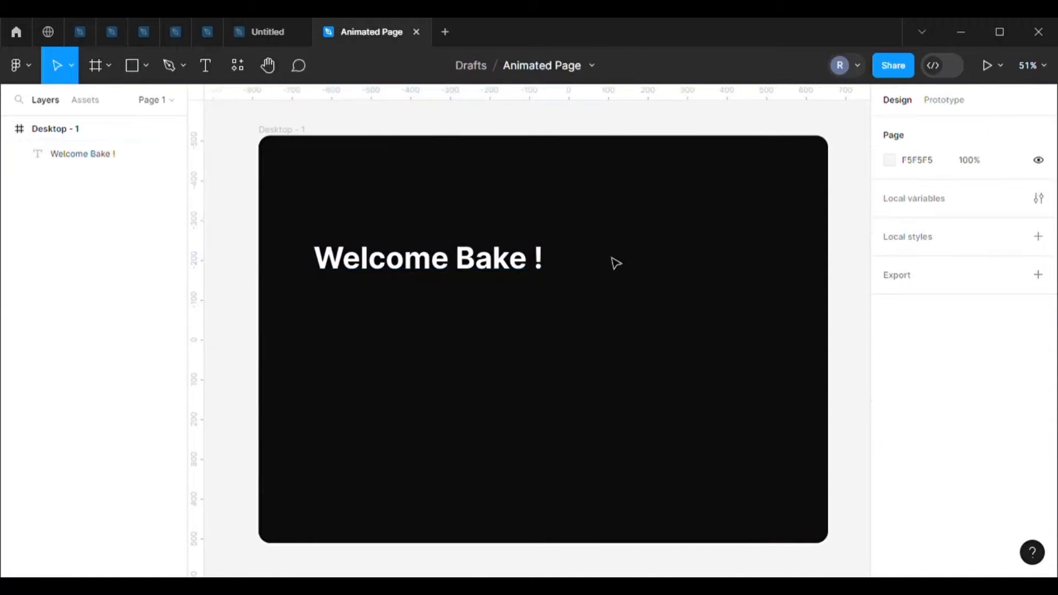
Draw a rectangle about 445 × 540 in the right half of the frame, beside the heading.
{"action": "left_click", "coordinate": [144, 68]}
{"action": "left_click", "coordinate": [136, 102]}
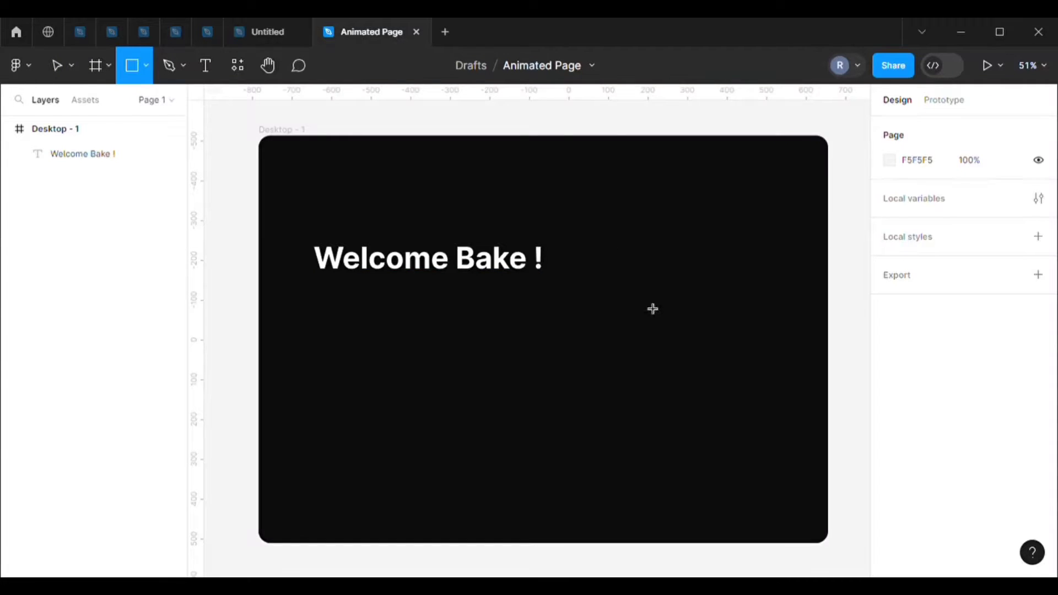
{"action": "left_click_drag", "start_coordinate": [600, 233], "coordinate": [778, 448]}
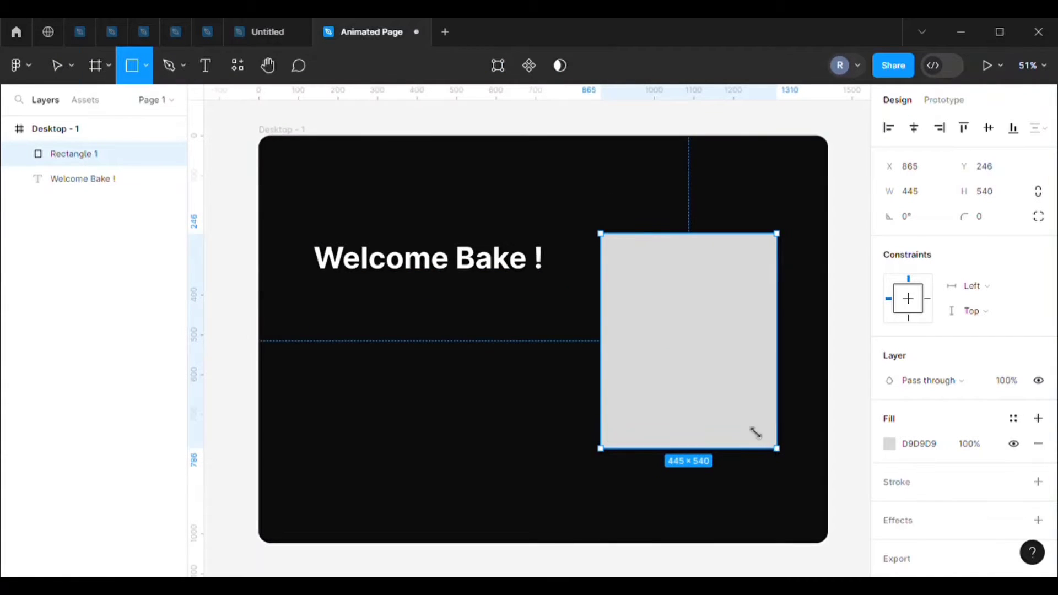
Enlarge the rectangle to about 494 × 640 and centre it vertically in the right half of the frame.
{"action": "left_click_drag", "start_coordinate": [716, 377], "coordinate": [718, 343]}
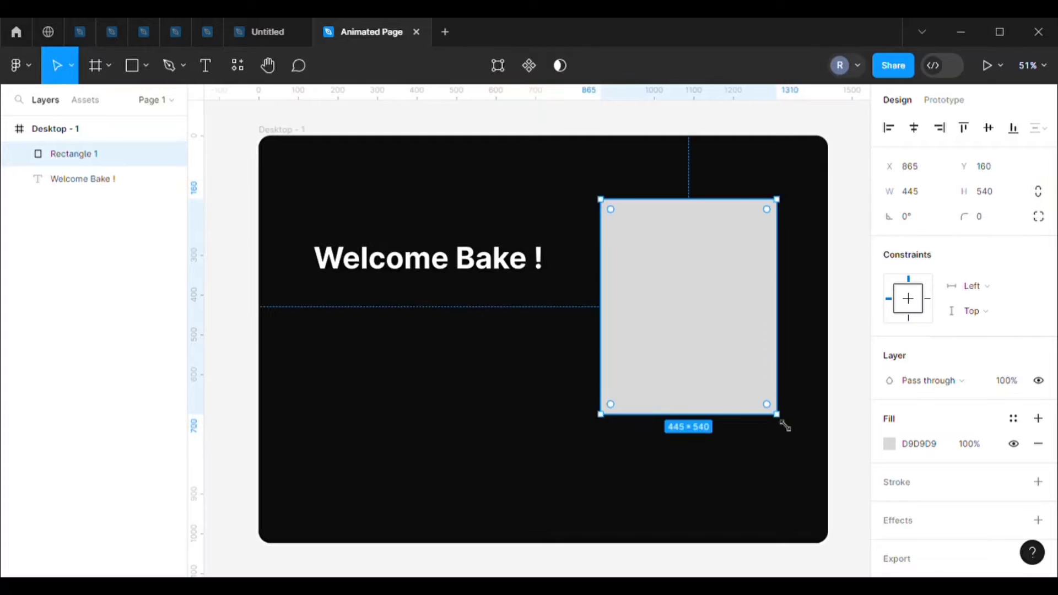
{"action": "left_click_drag", "start_coordinate": [789, 428], "coordinate": [808, 465]}
{"action": "left_click_drag", "start_coordinate": [683, 383], "coordinate": [680, 398]}
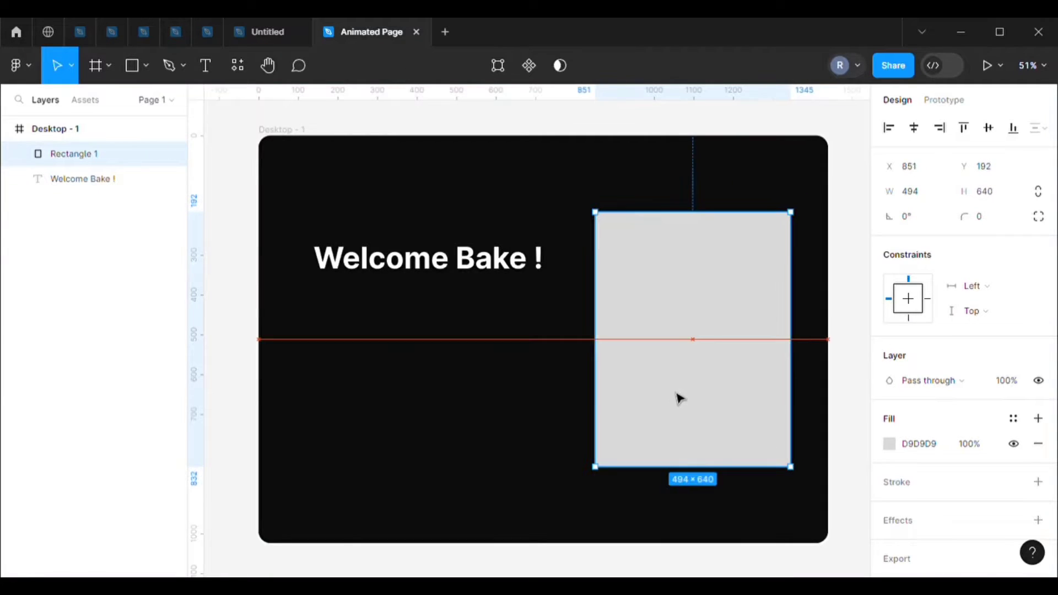
{"action": "left_click", "coordinate": [848, 286]}
Add an inside stroke with a thickness of 5 to the rectangle.
{"action": "left_click", "coordinate": [738, 284]}
{"action": "scroll", "coordinate": [924, 278], "scroll_direction": "down", "scroll_amount": 1}
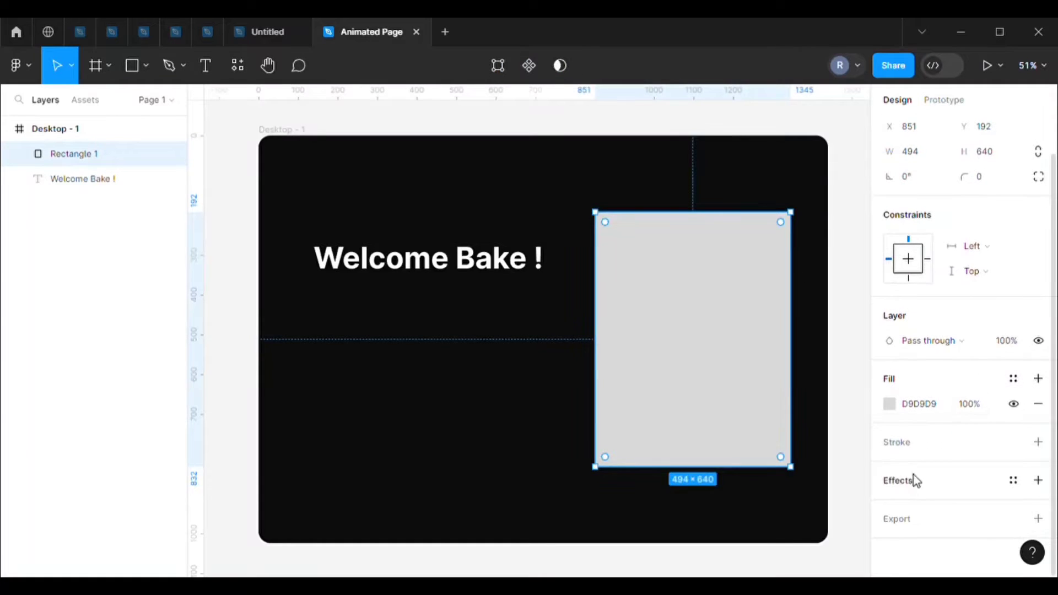
{"action": "left_click", "coordinate": [902, 445]}
{"action": "left_click", "coordinate": [985, 495]}
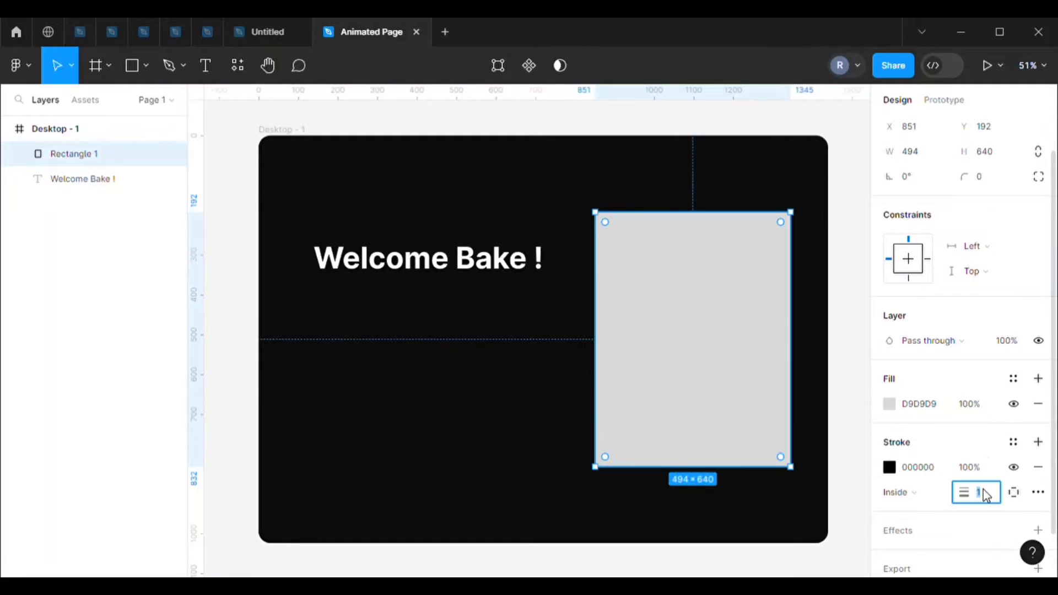
{"action": "type", "text": "5"}
Change the rectangle's stroke to a linear gradient with its first stop in magenta D600DB.
{"action": "left_click", "coordinate": [890, 469]}
{"action": "left_click", "coordinate": [722, 158]}
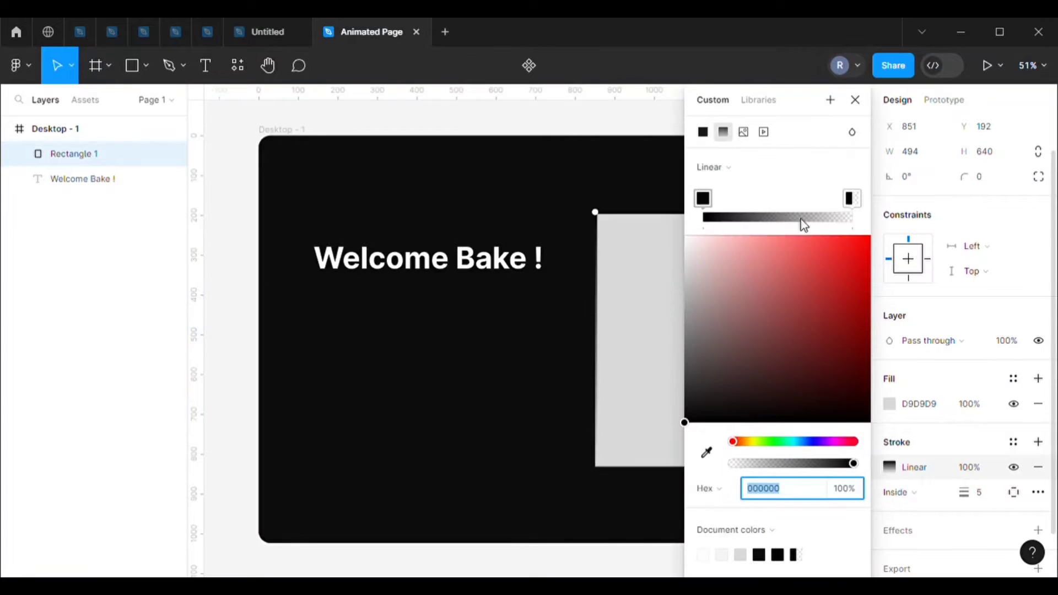
{"action": "left_click", "coordinate": [834, 442]}
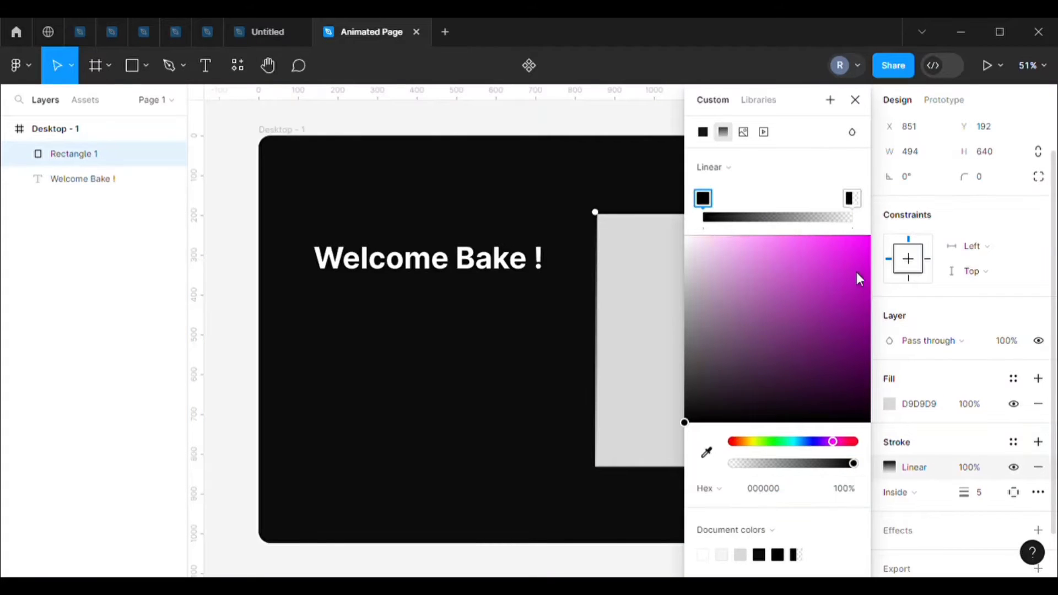
{"action": "left_click_drag", "start_coordinate": [857, 273], "coordinate": [872, 269]}
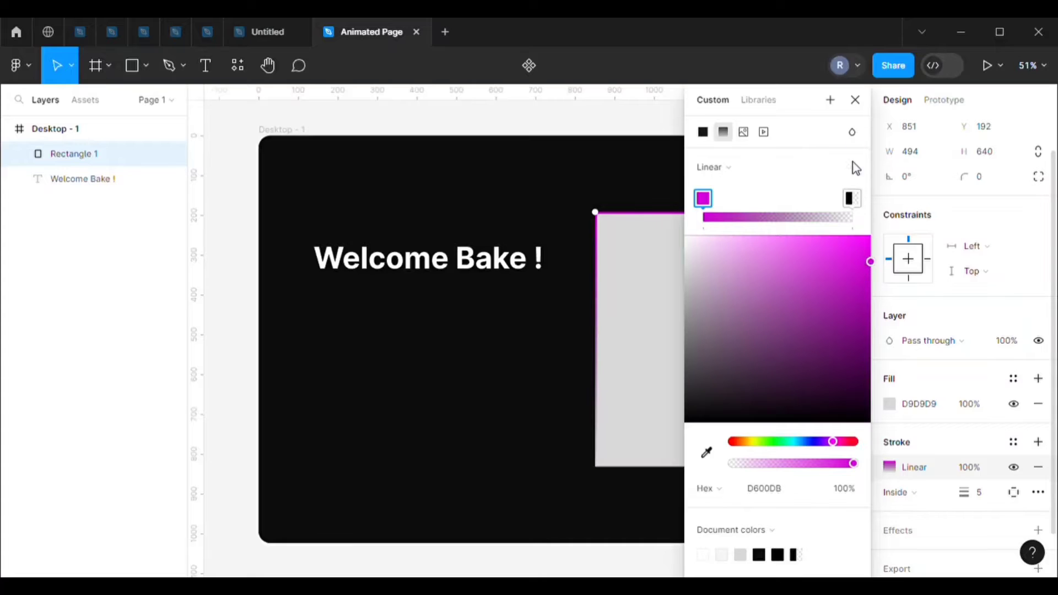
{"action": "left_click", "coordinate": [855, 100]}
{"action": "key", "text": "Escape"}
Hide the rectangle's grey fill and slightly round its corners.
{"action": "left_click", "coordinate": [762, 281]}
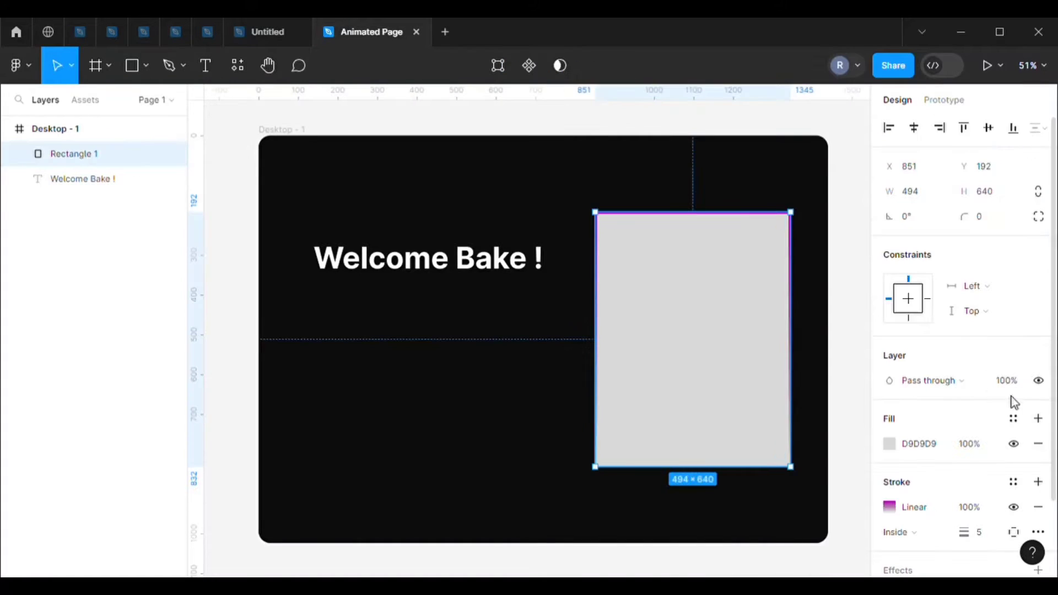
{"action": "left_click", "coordinate": [1014, 444]}
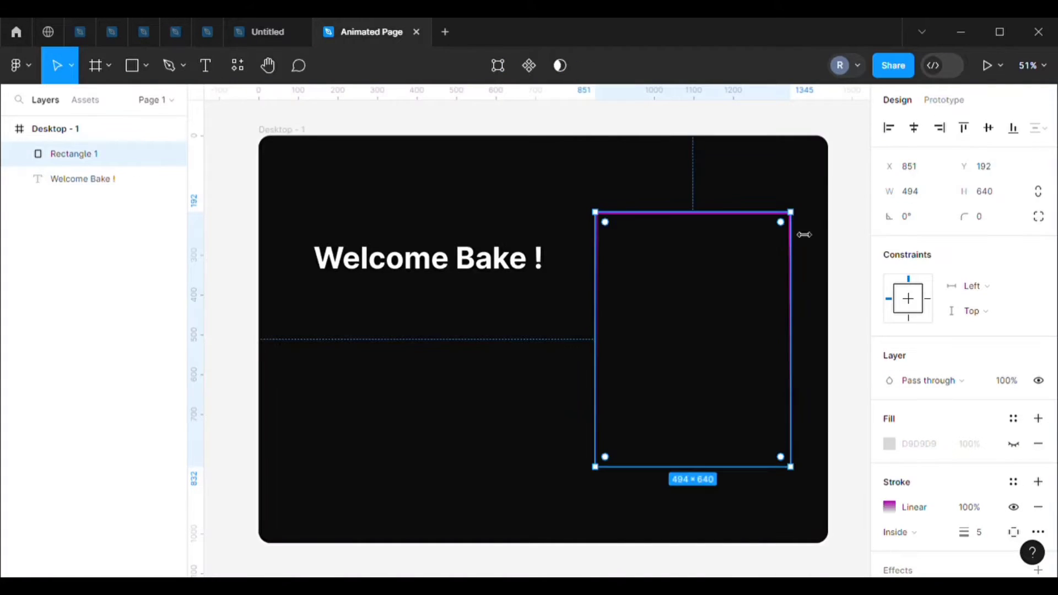
{"action": "left_click", "coordinate": [814, 193]}
{"action": "left_click", "coordinate": [766, 220]}
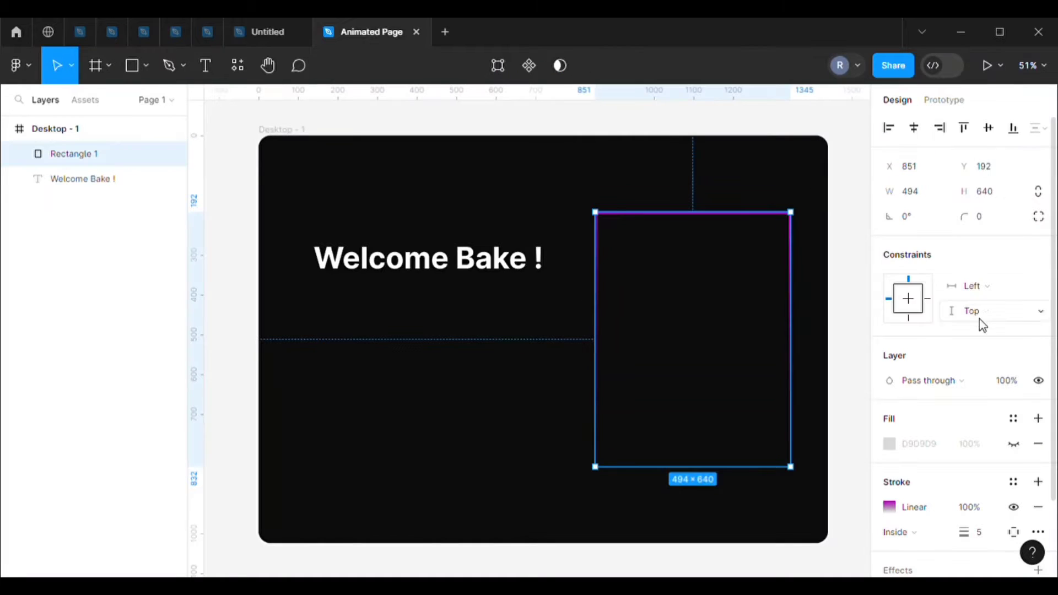
{"action": "left_click", "coordinate": [802, 182]}
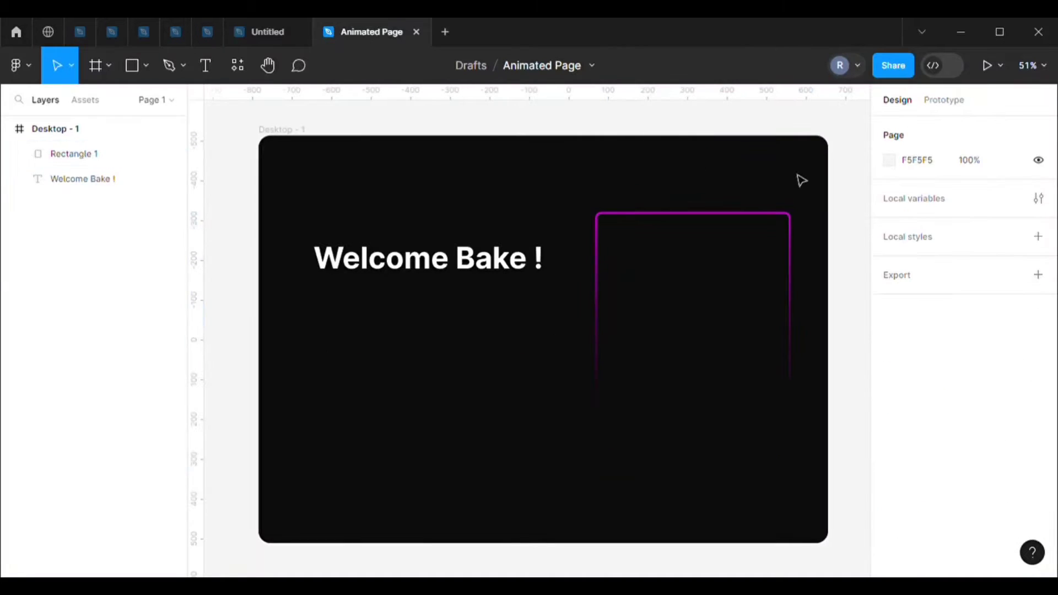
Draw an ellipse about 326 × 308 and place it in the lower middle of the frame, below the heading.
{"action": "left_click", "coordinate": [147, 64]}
{"action": "left_click", "coordinate": [130, 158]}
{"action": "mouse_move", "coordinate": [397, 409]}
{"action": "left_mouse_down"}
{"action": "mouse_move", "coordinate": [495, 490]}
{"action": "mouse_move", "coordinate": [527, 535]}
{"action": "left_mouse_up"}
{"action": "left_click_drag", "start_coordinate": [474, 460], "coordinate": [503, 430]}
Change the ellipse's fill to a linear gradient from magenta D600DB to dark purple 2E0A5B at 0% opacity.
{"action": "left_click", "coordinate": [889, 443]}
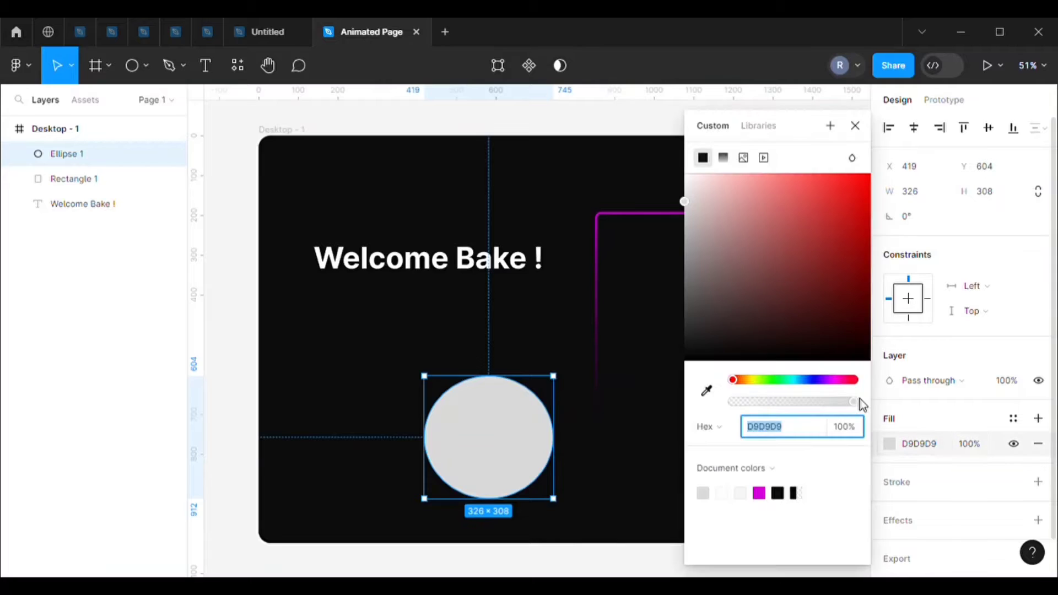
{"action": "left_click", "coordinate": [723, 160]}
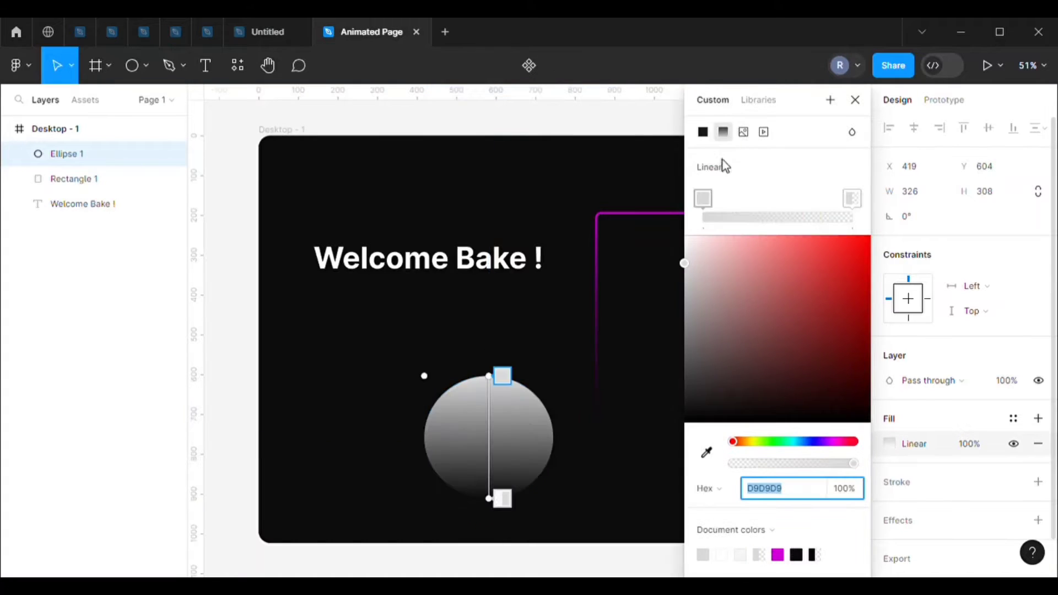
{"action": "left_click", "coordinate": [777, 555]}
{"action": "left_click", "coordinate": [852, 199]}
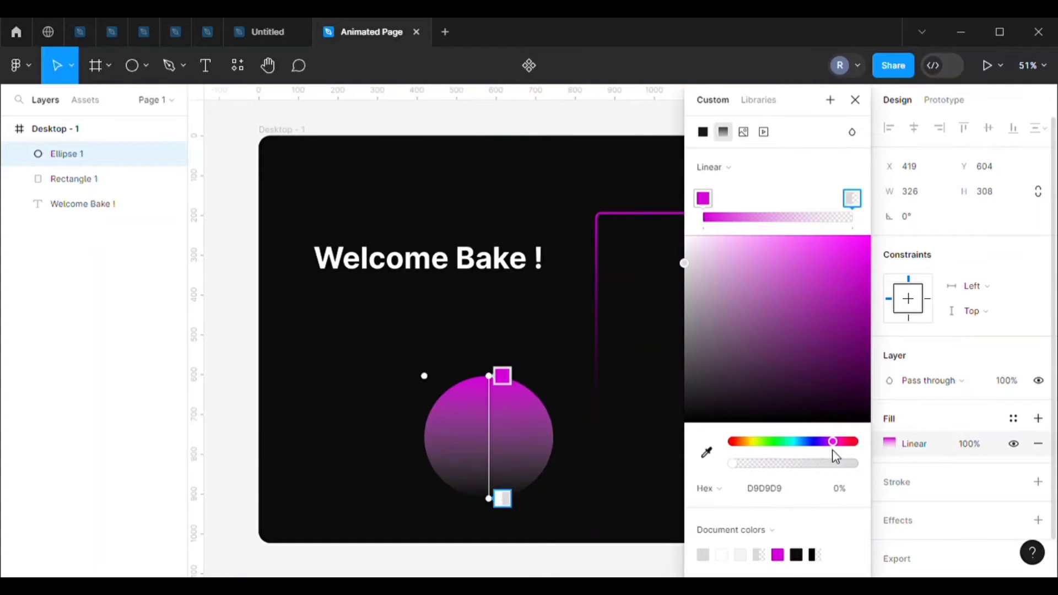
{"action": "left_click_drag", "start_coordinate": [832, 443], "coordinate": [823, 443]}
{"action": "left_click", "coordinate": [851, 359]}
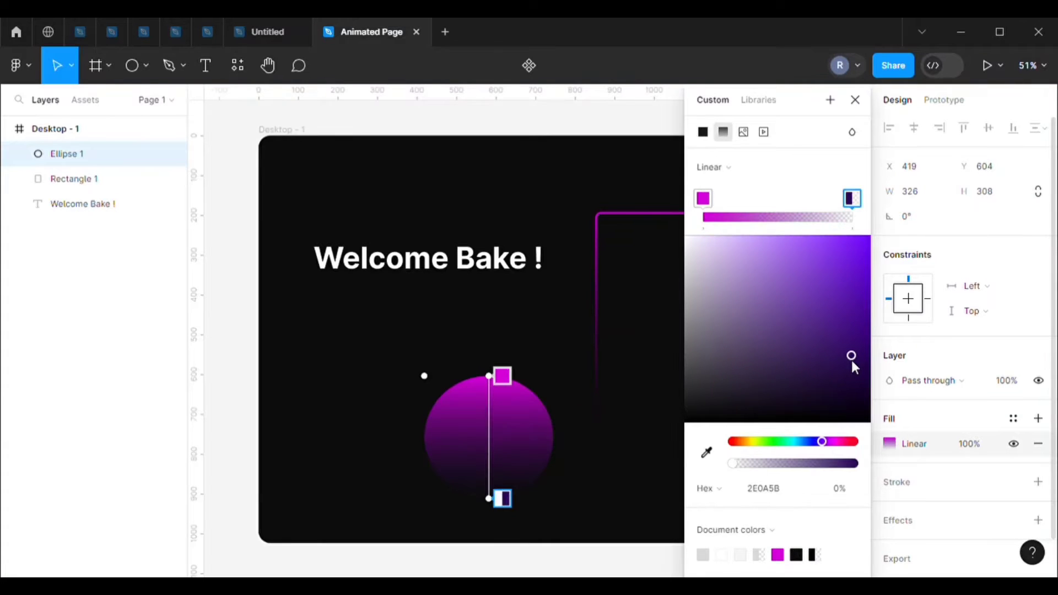
Add a middle stop to the ellipse's gradient in near-black purple 1E0C24 at about 40% opacity.
{"action": "left_click", "coordinate": [785, 218]}
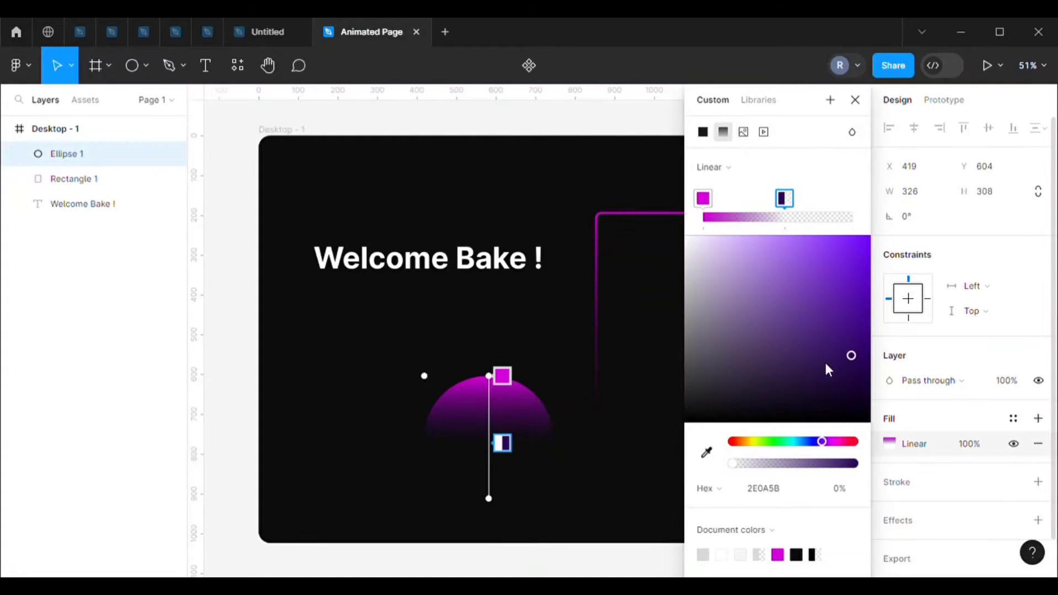
{"action": "left_click_drag", "start_coordinate": [841, 207], "coordinate": [850, 221]}
{"action": "left_click", "coordinate": [791, 215]}
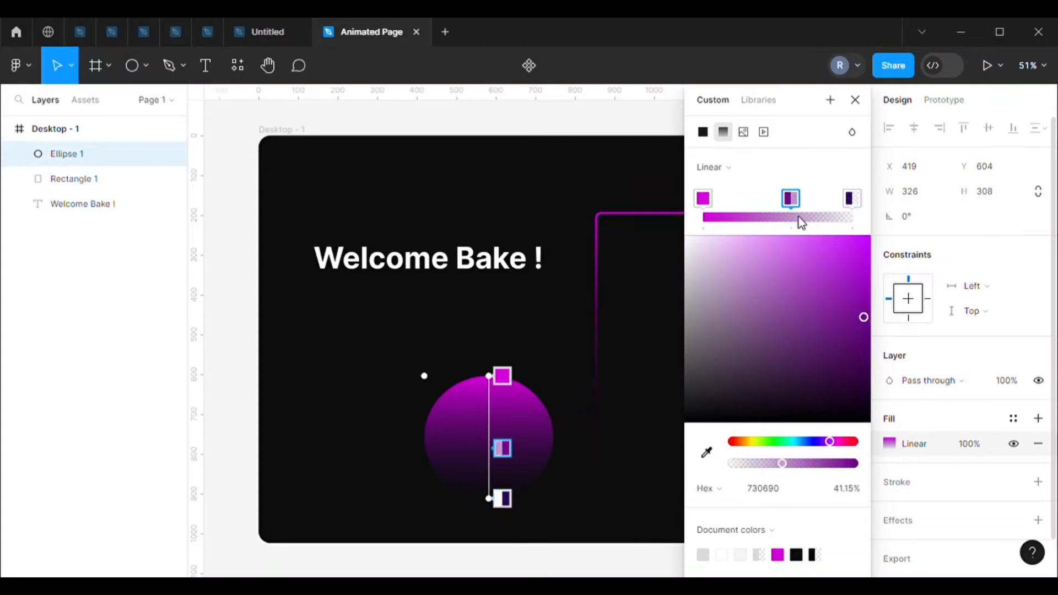
{"action": "left_click", "coordinate": [805, 398]}
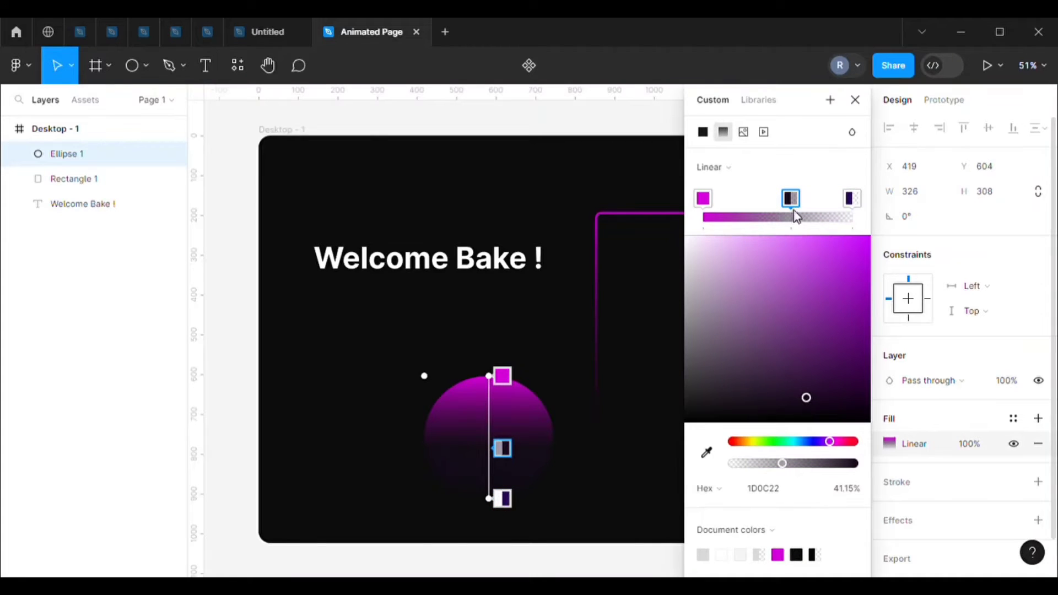
{"action": "left_click_drag", "start_coordinate": [793, 212], "coordinate": [793, 214]}
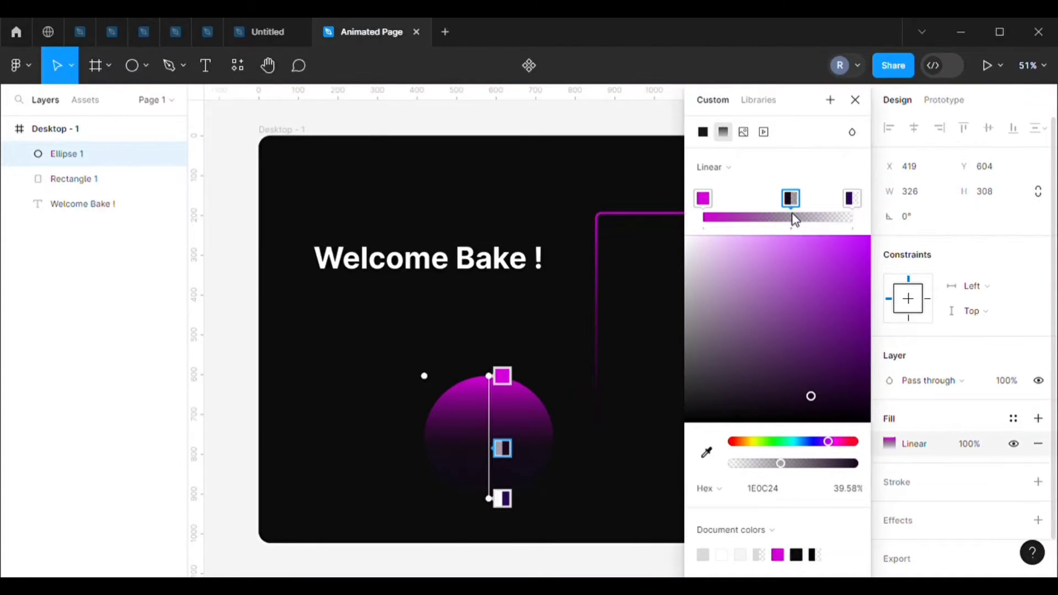
{"action": "left_click", "coordinate": [855, 99]}
Apply a layer blur of 60 to the ellipse.
{"action": "scroll", "coordinate": [898, 449], "scroll_direction": "down", "scroll_amount": 1}
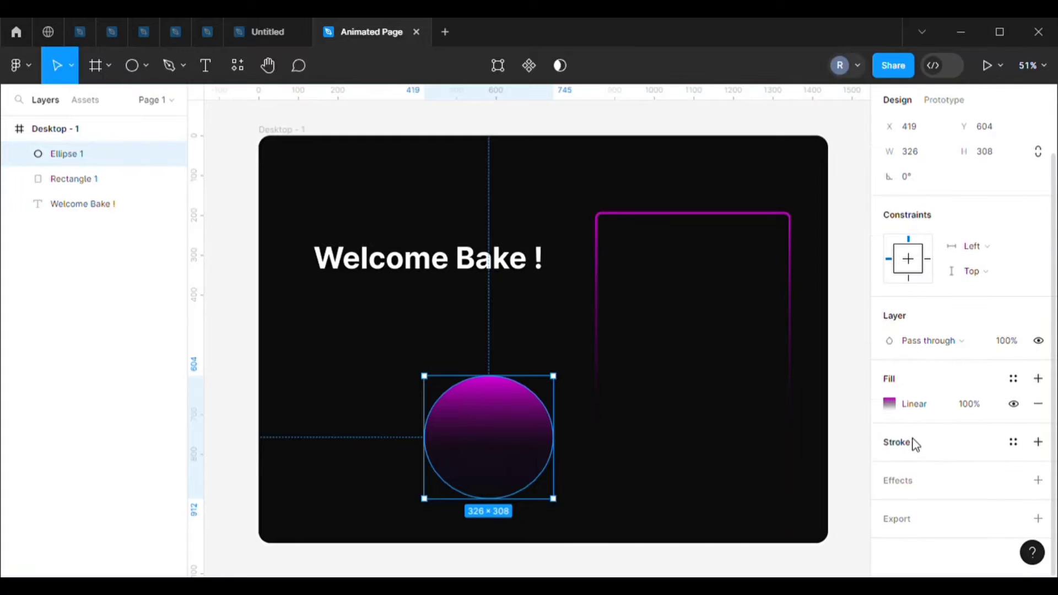
{"action": "left_click", "coordinate": [904, 484]}
{"action": "left_click", "coordinate": [943, 505]}
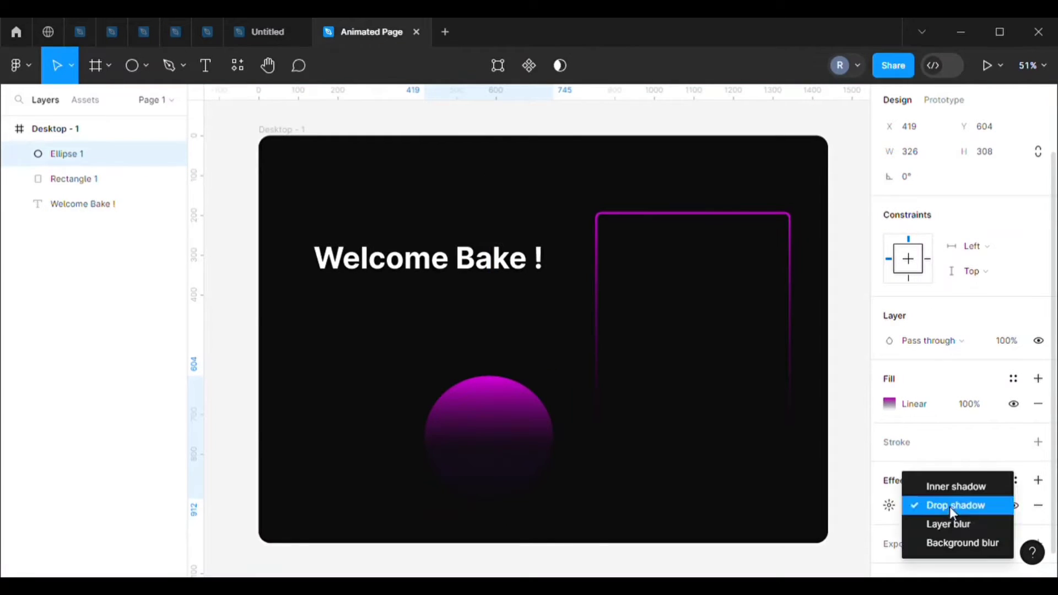
{"action": "left_click", "coordinate": [931, 525]}
{"action": "left_click", "coordinate": [889, 506]}
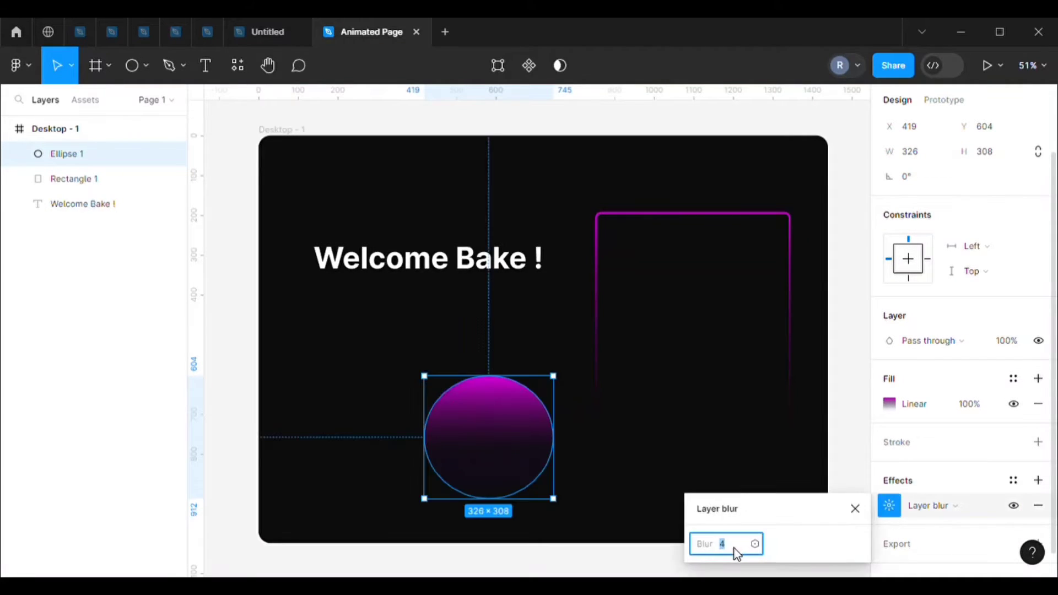
{"action": "type", "text": "60"}
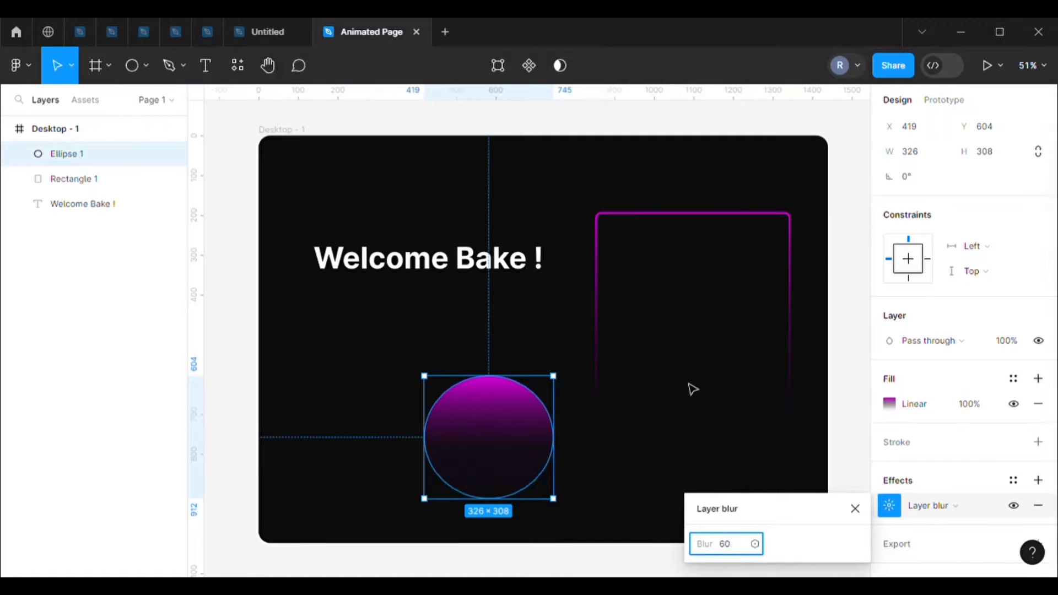
{"action": "left_click", "coordinate": [683, 389]}
Move the blurred circle to the frame's lower-right corner and scale it down to about 267 × 252.
{"action": "left_click", "coordinate": [494, 439]}
{"action": "left_click_drag", "start_coordinate": [494, 439], "coordinate": [746, 477]}
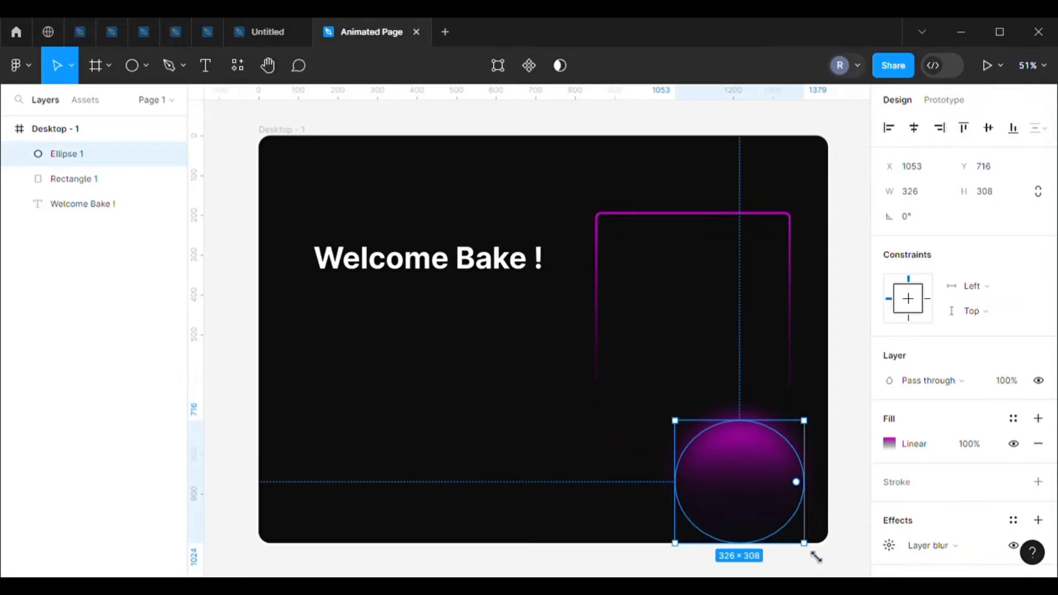
{"action": "key", "text": "k"}
{"action": "mouse_move", "coordinate": [808, 547]}
{"action": "left_mouse_down"}
{"action": "mouse_move", "coordinate": [772, 507]}
{"action": "mouse_move", "coordinate": [792, 532]}
{"action": "left_mouse_up"}
Send the circle to the back and duplicate it, placing the copy over the card's top edge, rotated about 57°.
{"action": "left_click_drag", "start_coordinate": [741, 488], "coordinate": [686, 232]}
{"action": "key", "text": "["}
{"action": "key", "text": "ctrl+d"}
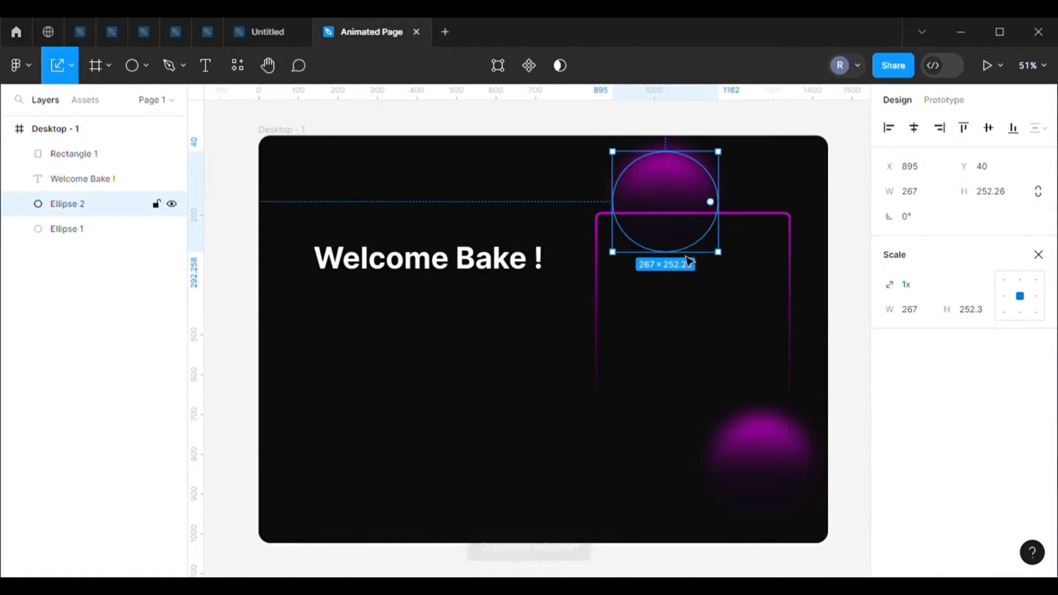
{"action": "left_click_drag", "start_coordinate": [733, 269], "coordinate": [739, 139]}
{"action": "left_click_drag", "start_coordinate": [635, 208], "coordinate": [716, 193]}
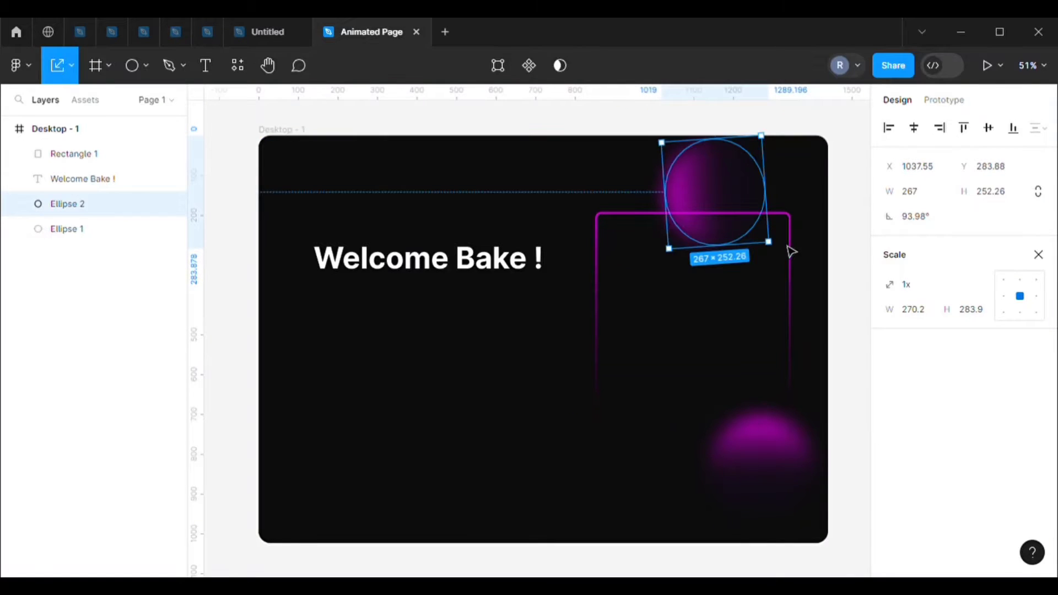
{"action": "left_click_drag", "start_coordinate": [789, 267], "coordinate": [720, 179]}
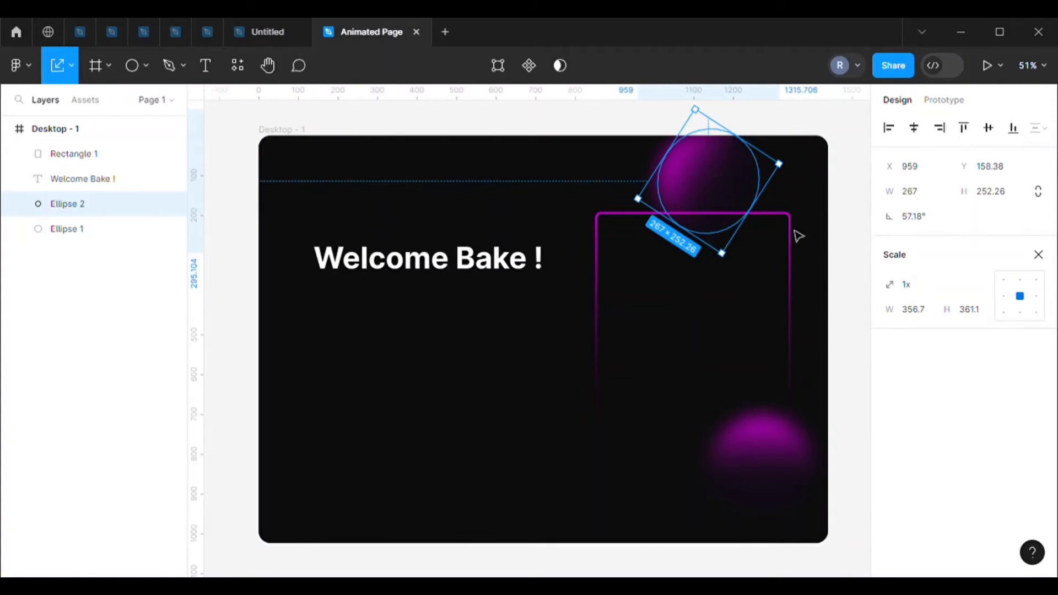
Set the dark purple end stop of the upper circle's gradient to 13% opacity.
{"action": "left_click", "coordinate": [1037, 256]}
{"action": "left_click", "coordinate": [889, 443]}
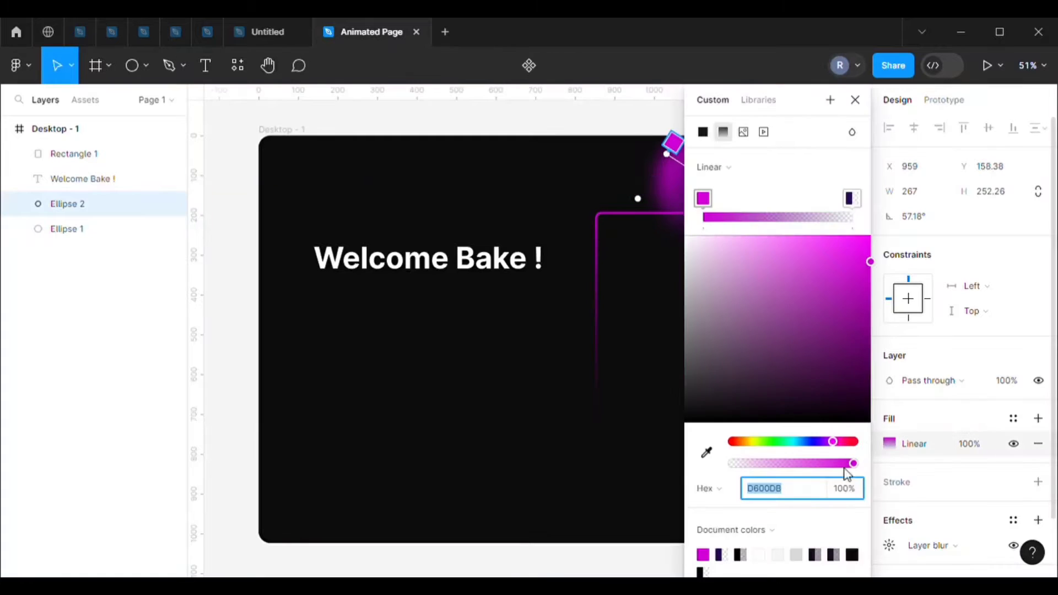
{"action": "left_click", "coordinate": [852, 199]}
{"action": "left_click_drag", "start_coordinate": [761, 466], "coordinate": [750, 468]}
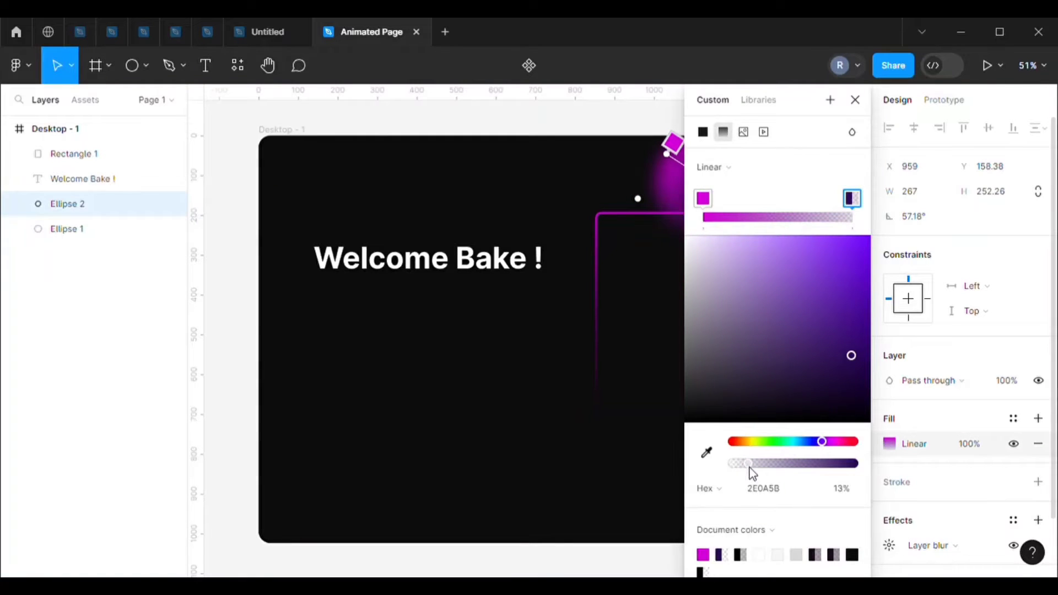
{"action": "left_click_drag", "start_coordinate": [827, 88], "coordinate": [946, 134]}
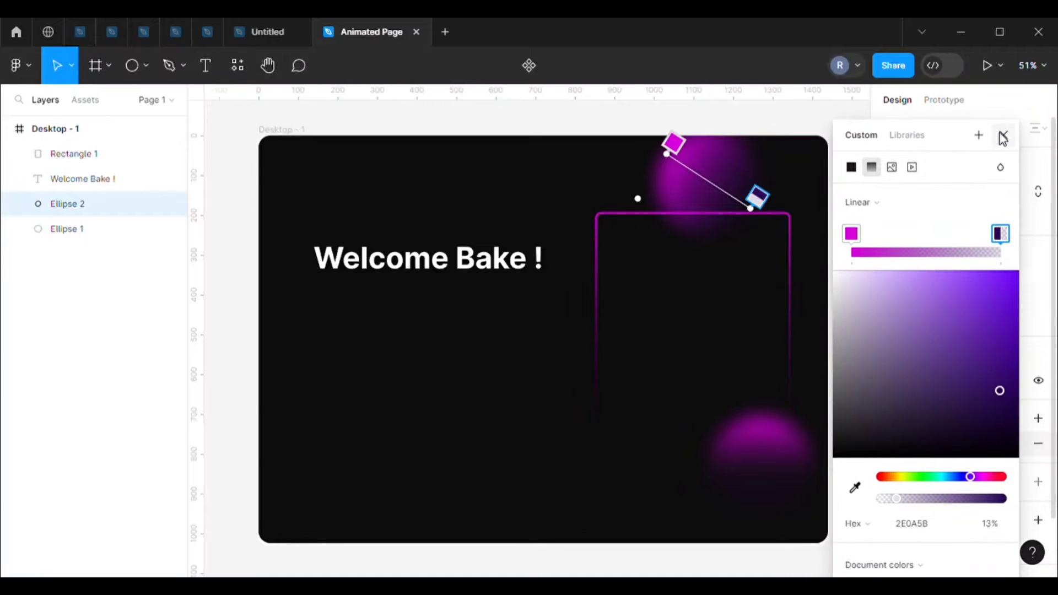
{"action": "left_click", "coordinate": [1001, 134]}
Rotate the upper circle to about 16° and shrink it to about 220 × 213, placing it over the card's top-left corner.
{"action": "scroll", "coordinate": [930, 510], "scroll_direction": "down", "scroll_amount": 2}
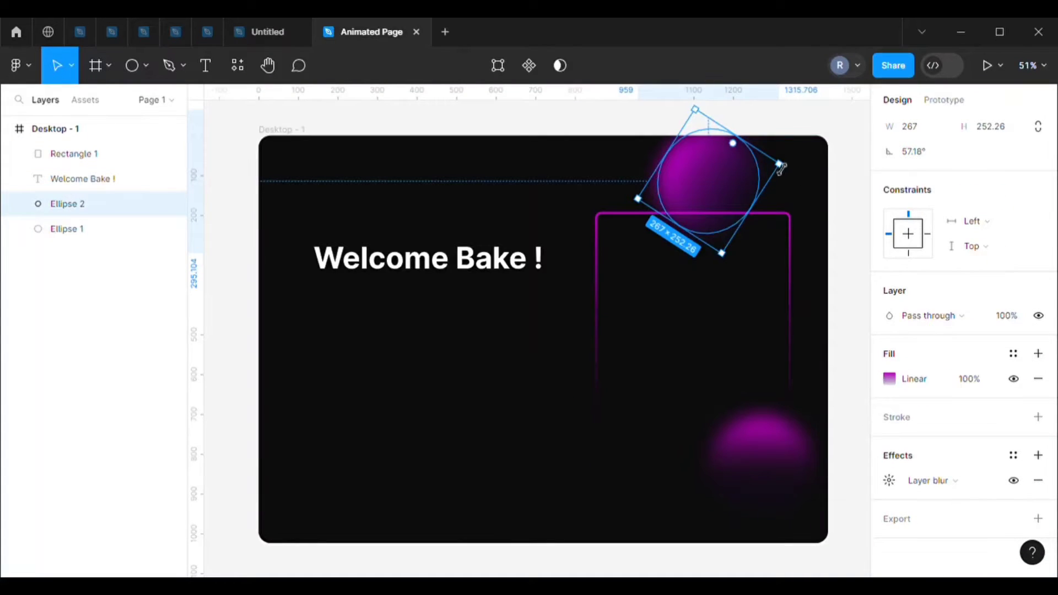
{"action": "left_click_drag", "start_coordinate": [788, 173], "coordinate": [804, 232]}
{"action": "left_click", "coordinate": [795, 169]}
{"action": "left_click", "coordinate": [760, 168]}
{"action": "left_click_drag", "start_coordinate": [732, 191], "coordinate": [638, 204]}
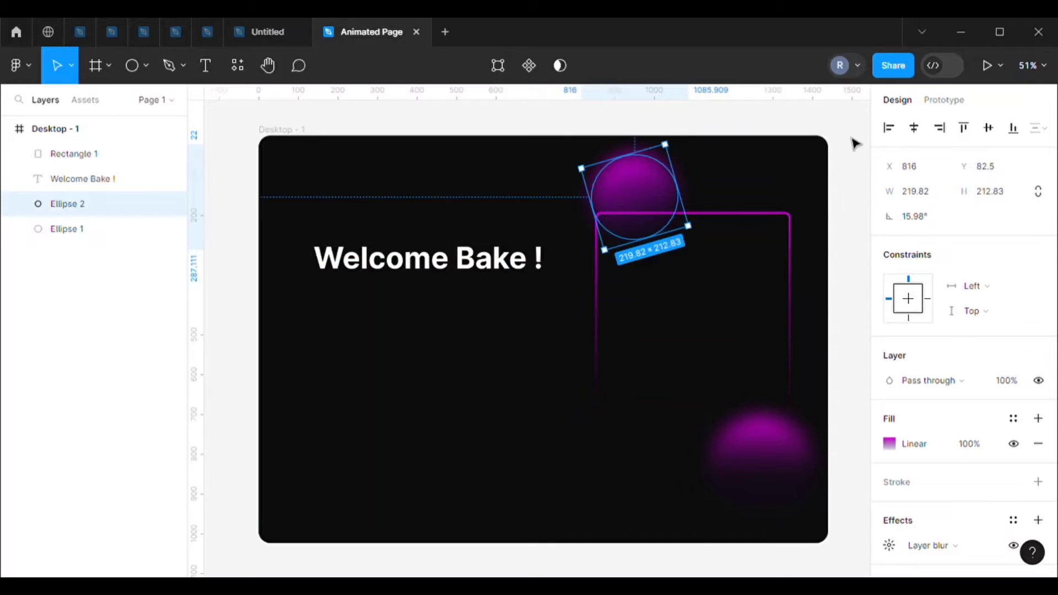
{"action": "left_click", "coordinate": [849, 163]}
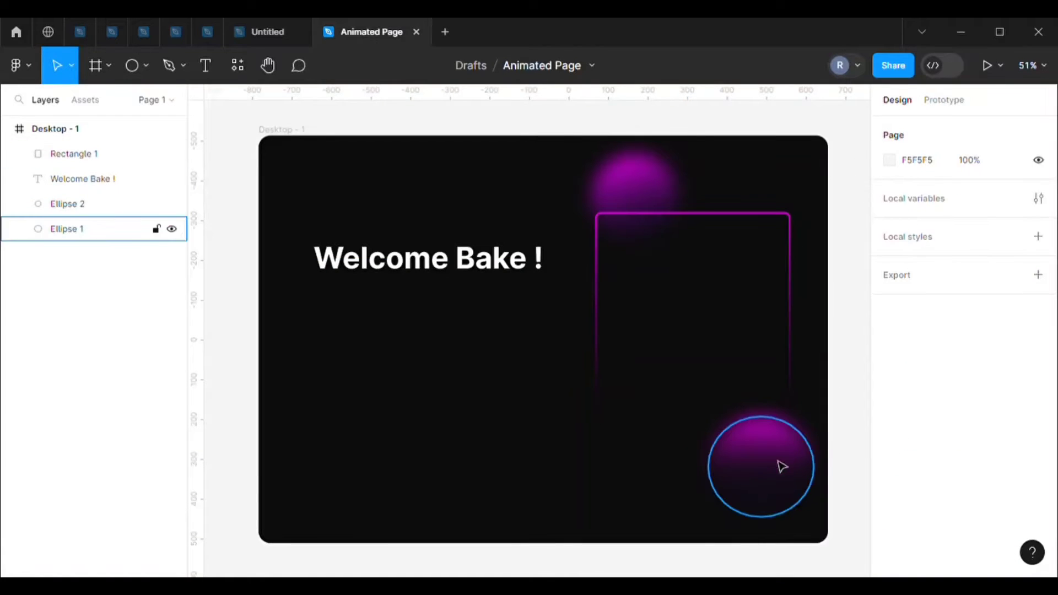
Duplicate the lower-right circle and place the copy in the frame's lower-left area, below the heading.
{"action": "left_click", "coordinate": [797, 482]}
{"action": "key", "text": "ctrl+d"}
{"action": "left_click_drag", "start_coordinate": [799, 474], "coordinate": [453, 470]}
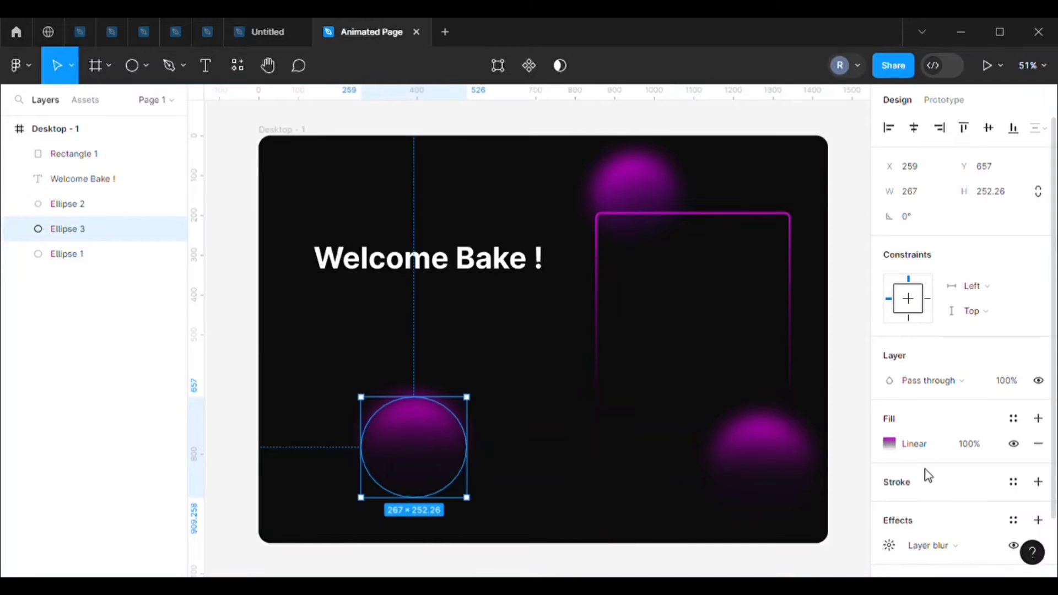
Change the first gradient stop of the new lower-left circle to green 00DB4A at 81% opacity.
{"action": "left_click", "coordinate": [891, 445]}
{"action": "left_click", "coordinate": [781, 441]}
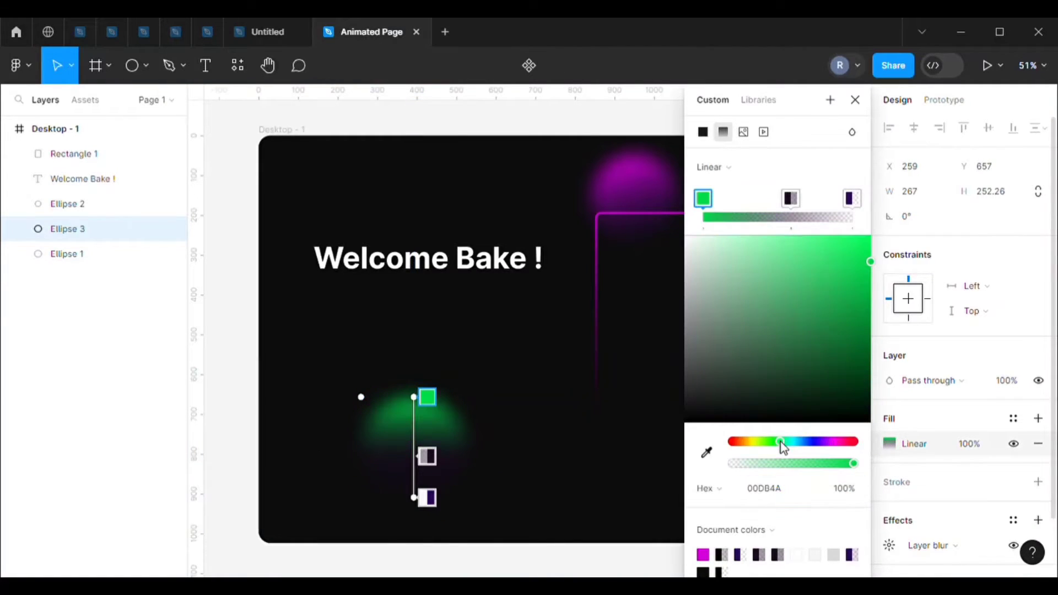
{"action": "left_click", "coordinate": [832, 464]}
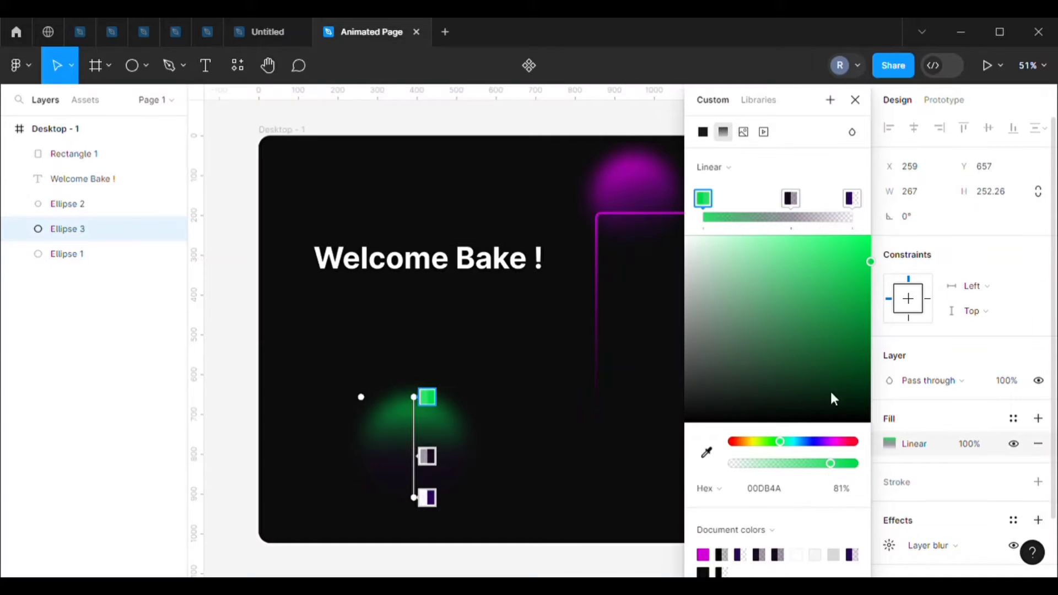
{"action": "left_click", "coordinate": [855, 100]}
Set the green circle's layer blur to 50.
{"action": "scroll", "coordinate": [964, 496], "scroll_direction": "down", "scroll_amount": 2}
{"action": "left_click", "coordinate": [889, 480]}
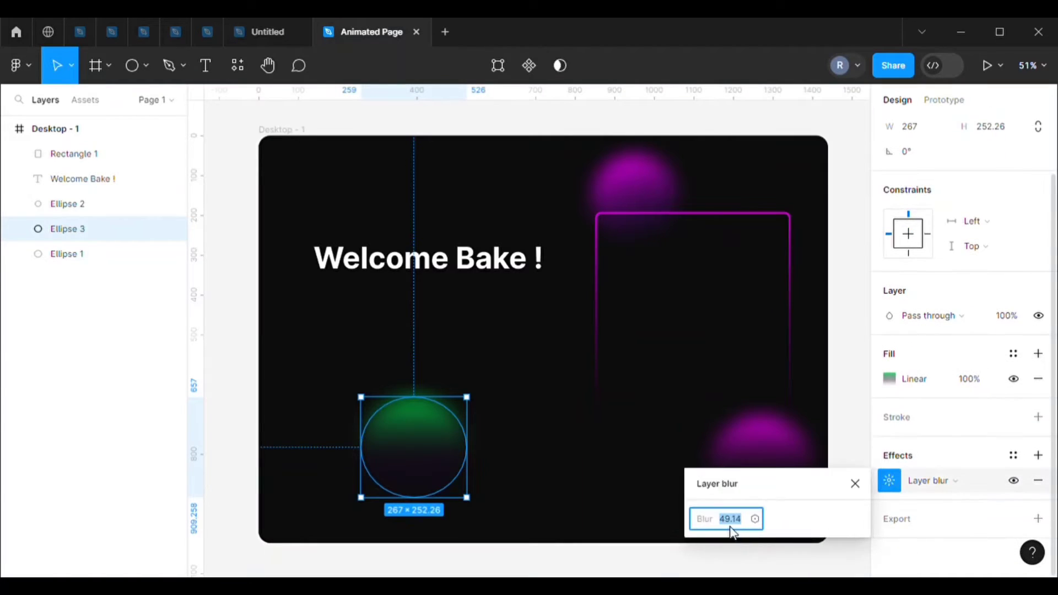
{"action": "type", "text": "50"}
{"action": "left_click", "coordinate": [569, 492]}
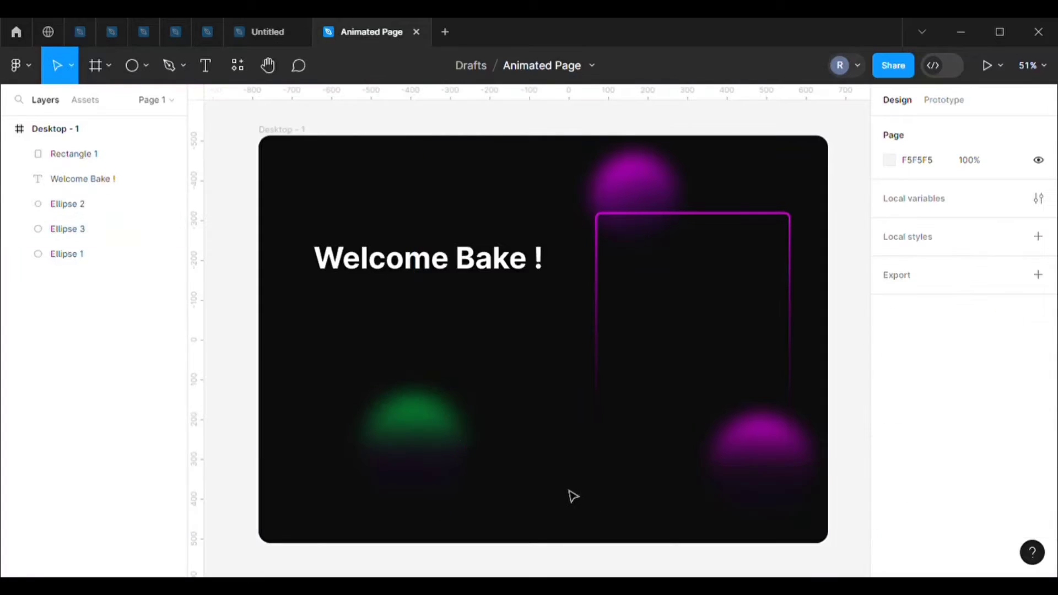
Enlarge the green circle to about 401 × 408 and set its layer opacity to 80%.
{"action": "left_click", "coordinate": [448, 434]}
{"action": "left_click_drag", "start_coordinate": [477, 510], "coordinate": [530, 572]}
{"action": "mouse_move", "coordinate": [488, 487]}
{"action": "left_mouse_down"}
{"action": "mouse_move", "coordinate": [491, 464]}
{"action": "mouse_move", "coordinate": [481, 470]}
{"action": "left_mouse_up"}
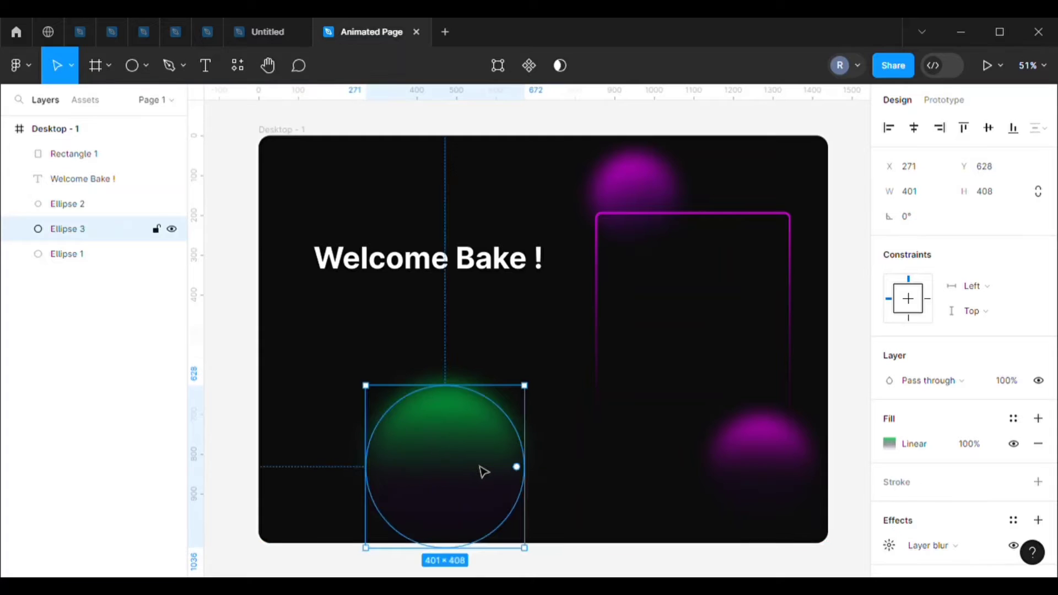
{"action": "left_click", "coordinate": [969, 444]}
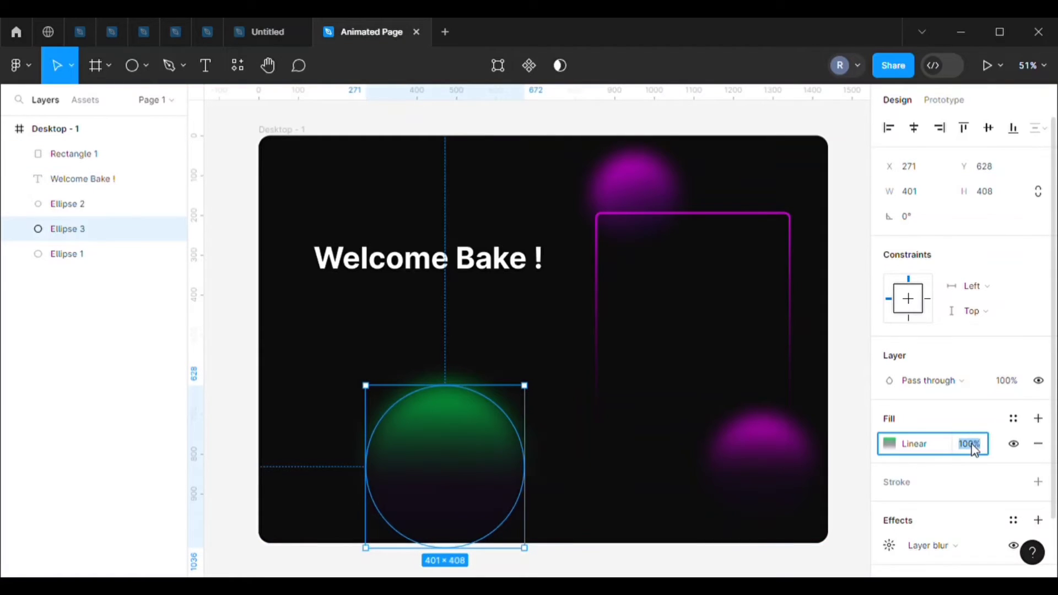
{"action": "left_click", "coordinate": [479, 457]}
{"action": "key", "text": "8"}
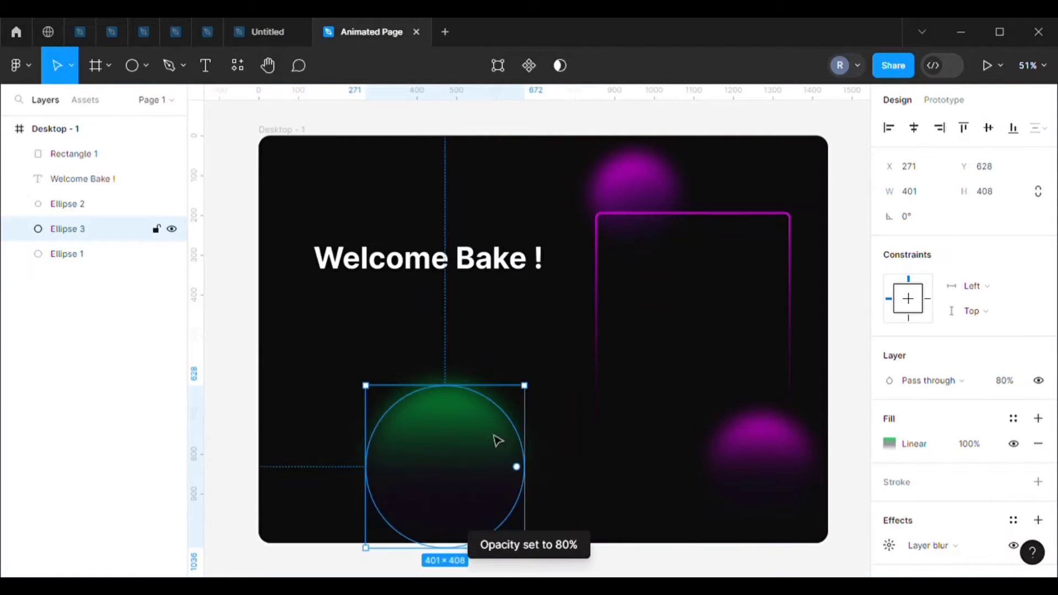
{"action": "left_click", "coordinate": [545, 360]}
Nudge the green circle slightly downward and the upper magenta circle slightly to the left.
{"action": "mouse_move", "coordinate": [494, 465]}
{"action": "left_mouse_down"}
{"action": "mouse_move", "coordinate": [477, 463]}
{"action": "mouse_move", "coordinate": [482, 475]}
{"action": "left_mouse_up"}
{"action": "mouse_move", "coordinate": [634, 178]}
{"action": "left_mouse_down"}
{"action": "mouse_move", "coordinate": [634, 165]}
{"action": "mouse_move", "coordinate": [625, 177]}
{"action": "left_mouse_up"}
{"action": "left_click", "coordinate": [603, 122]}
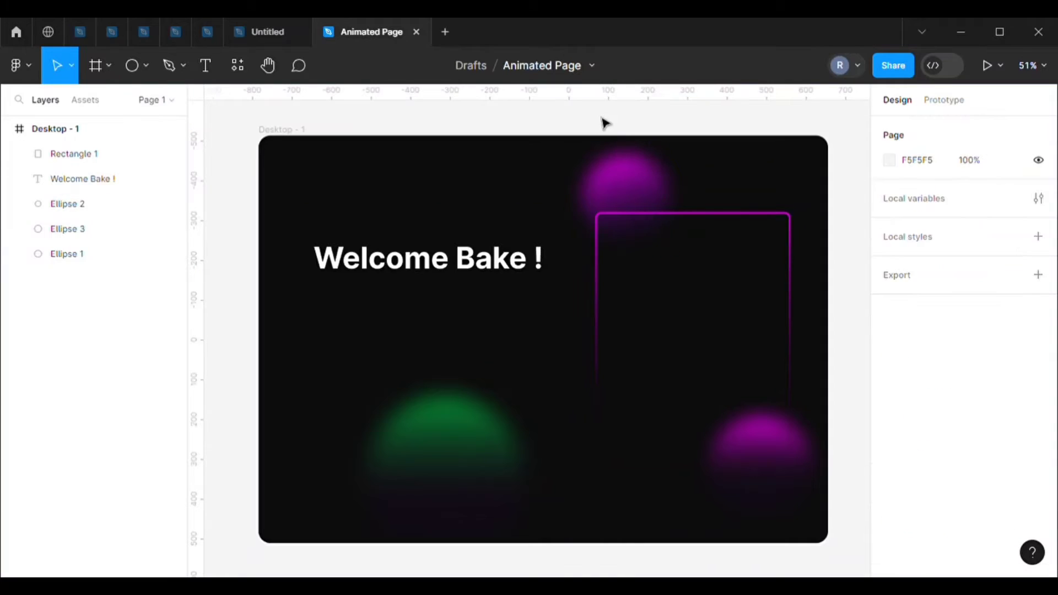
Add the text "Login" inside the upper part of the card.
{"action": "left_click", "coordinate": [205, 65]}
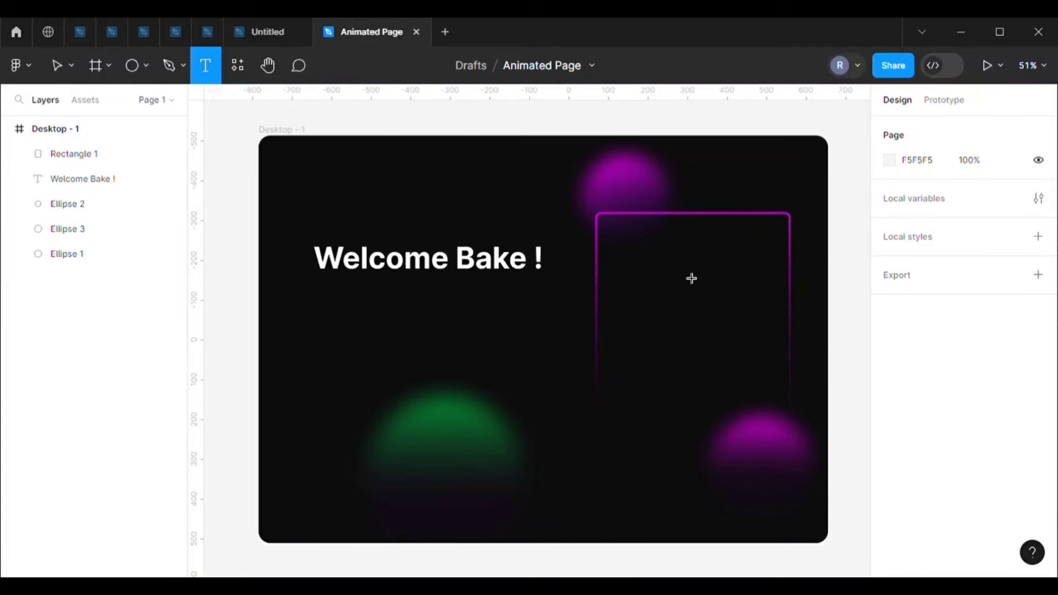
{"action": "left_click", "coordinate": [687, 274]}
{"action": "type", "text": "Login"}
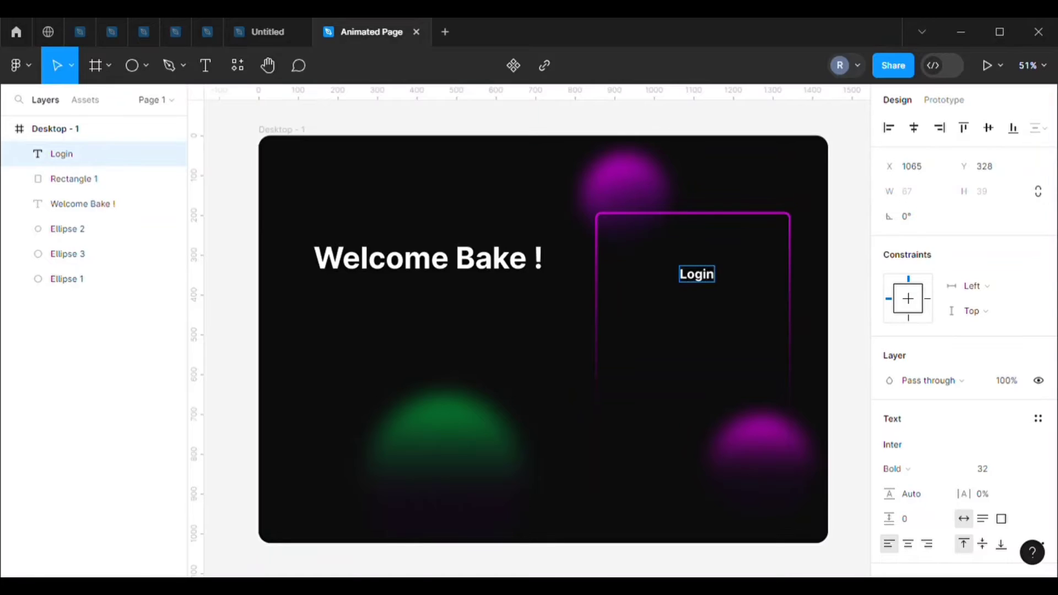
{"action": "key", "text": "Escape"}
Set the Login text's weight to Extra Bold and move it up, centred near the card's top edge.
{"action": "left_click", "coordinate": [895, 468]}
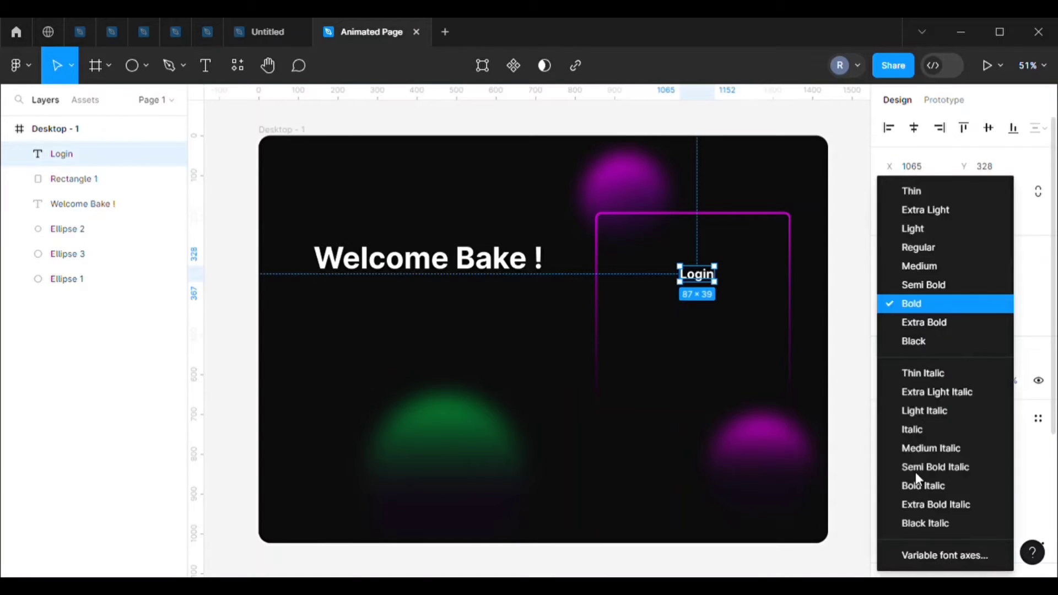
{"action": "left_click", "coordinate": [918, 321]}
{"action": "left_click_drag", "start_coordinate": [701, 261], "coordinate": [704, 253]}
{"action": "left_click", "coordinate": [823, 230]}
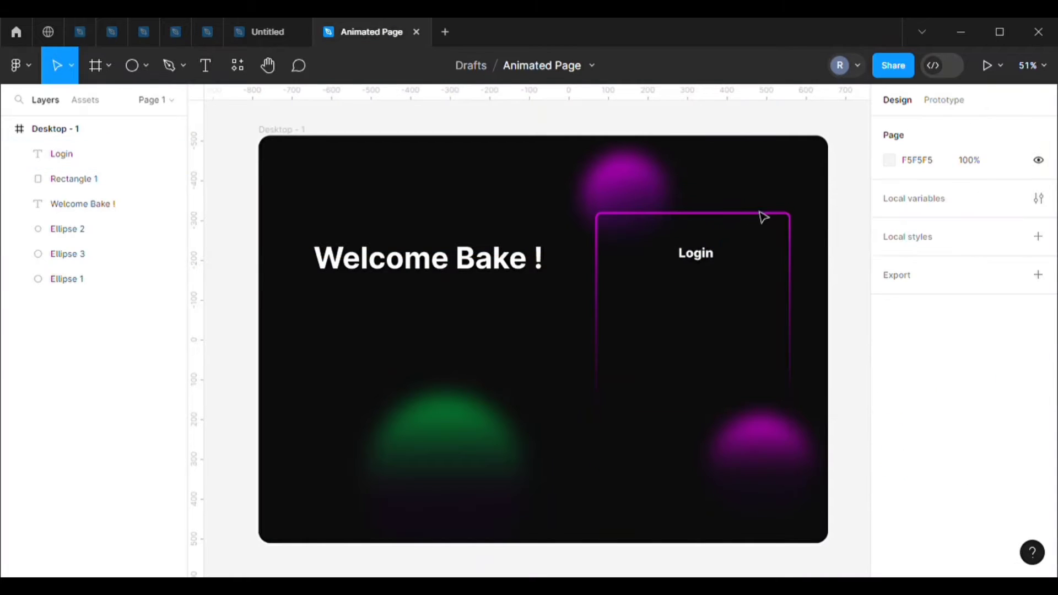
Centre the Login heading horizontally on the outlined card.
{"action": "left_click_drag", "start_coordinate": [719, 189], "coordinate": [716, 276]}
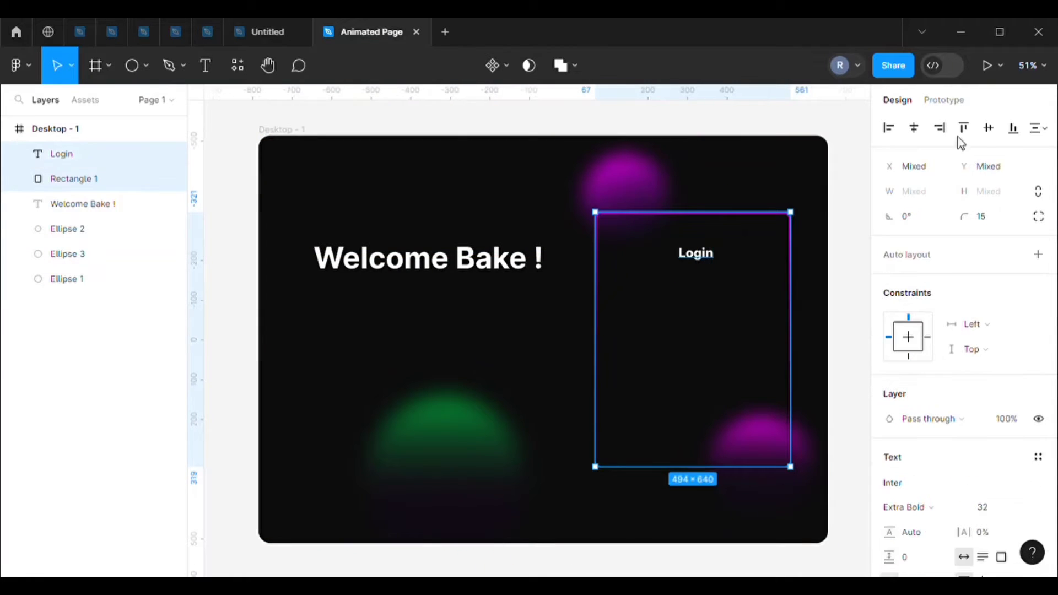
{"action": "left_click", "coordinate": [918, 133]}
{"action": "left_click", "coordinate": [695, 252]}
{"action": "left_click", "coordinate": [747, 190]}
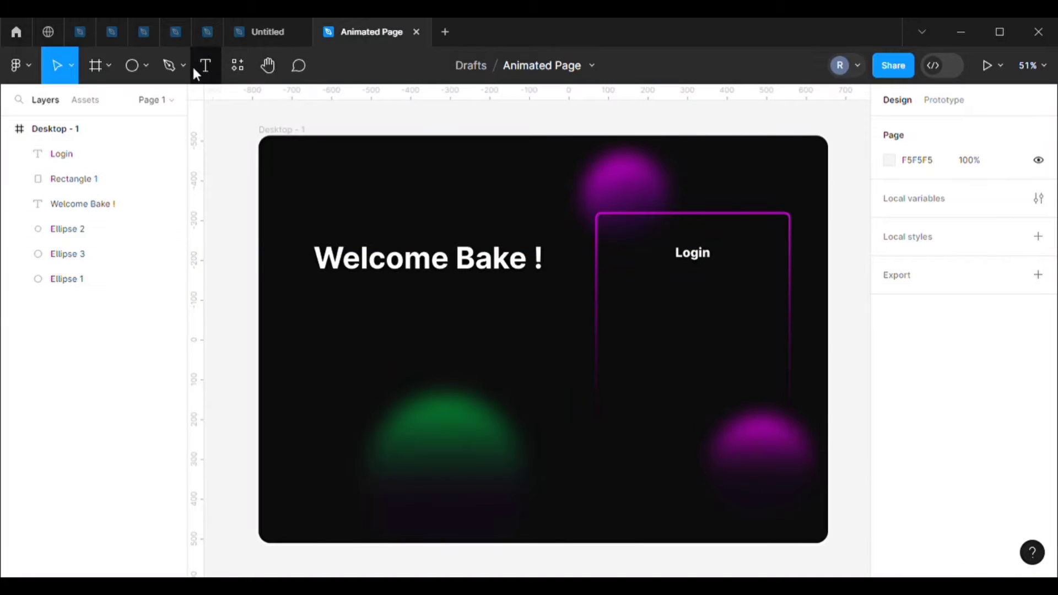
Draw a rectangle about 389 × 57 inside the card, just below the Login heading.
{"action": "left_click", "coordinate": [146, 66]}
{"action": "left_click", "coordinate": [133, 105]}
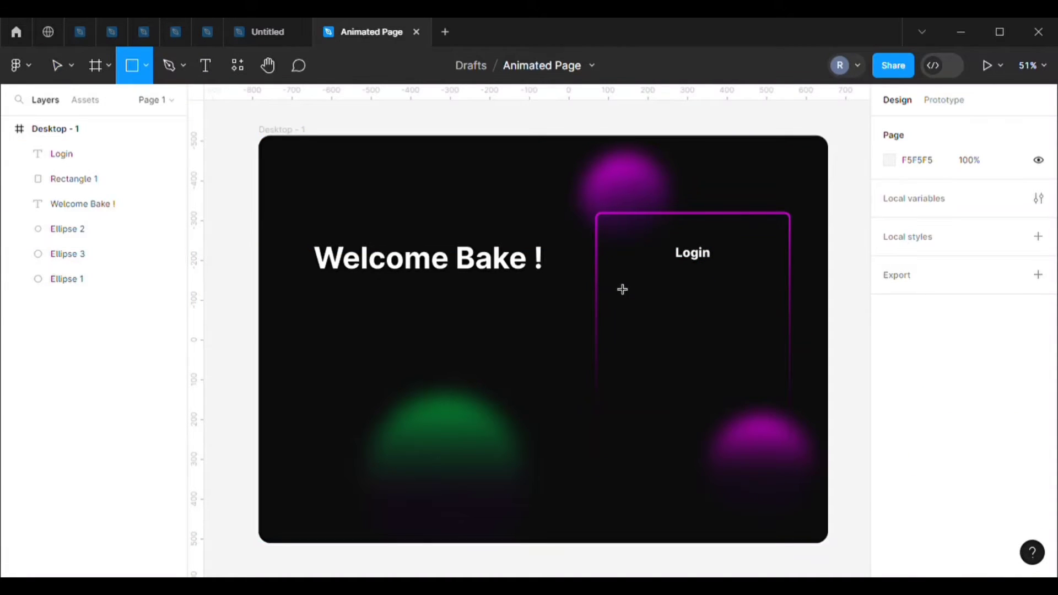
{"action": "left_click_drag", "start_coordinate": [616, 278], "coordinate": [770, 299]}
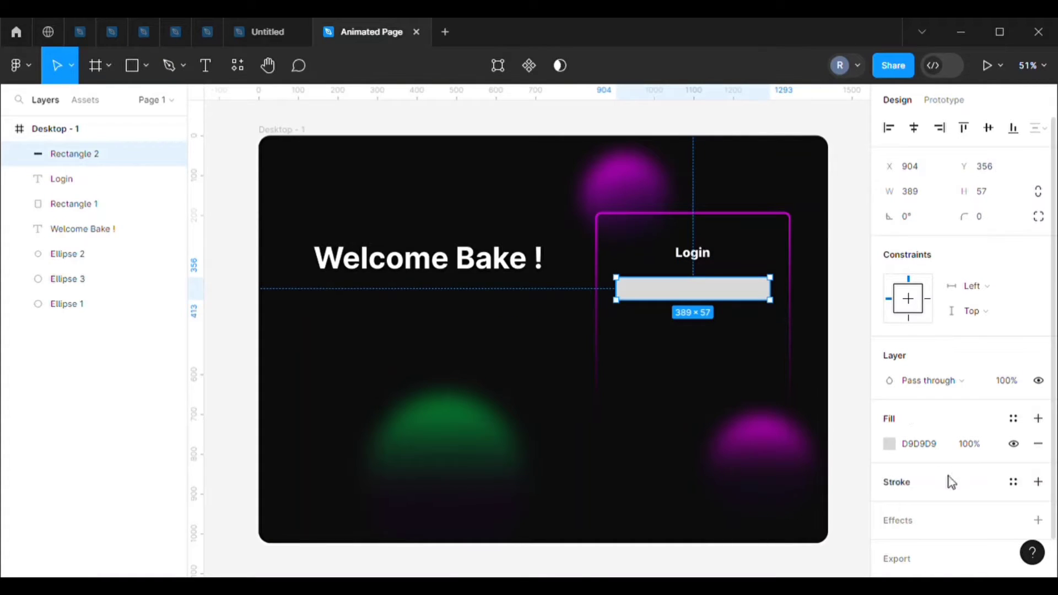
Hide the new rectangle's fill, add a stroke to it and set its corner radius to 15.
{"action": "left_click", "coordinate": [1014, 443]}
{"action": "left_click", "coordinate": [954, 489]}
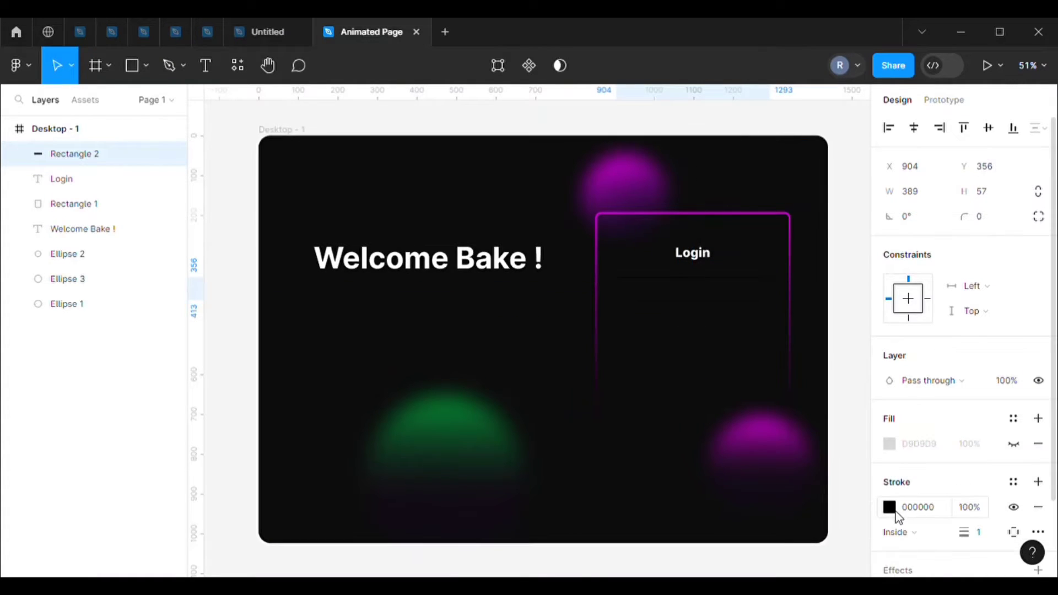
{"action": "left_click", "coordinate": [996, 221]}
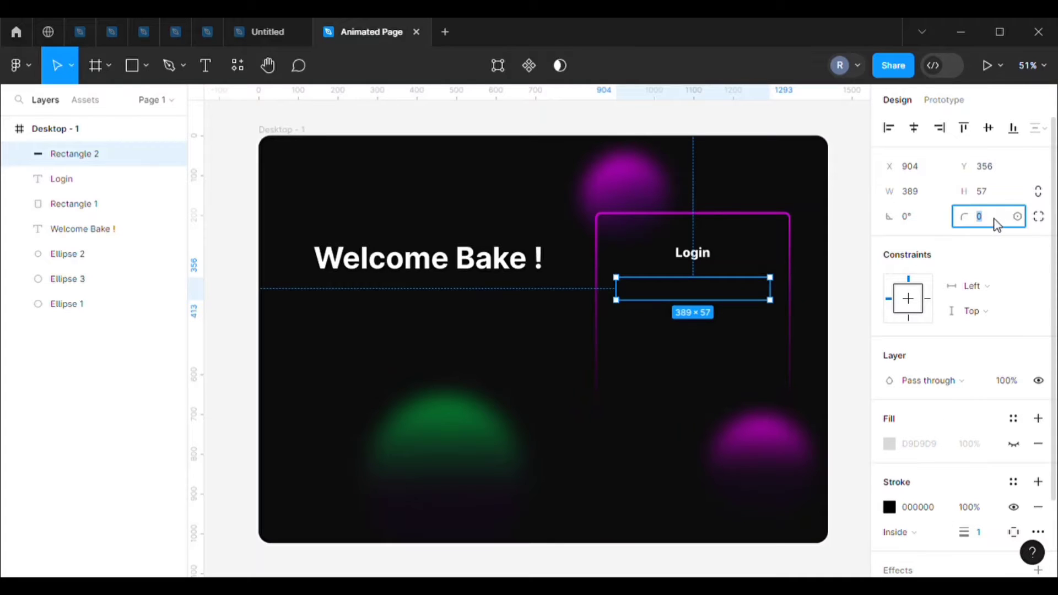
{"action": "key", "text": "Escape"}
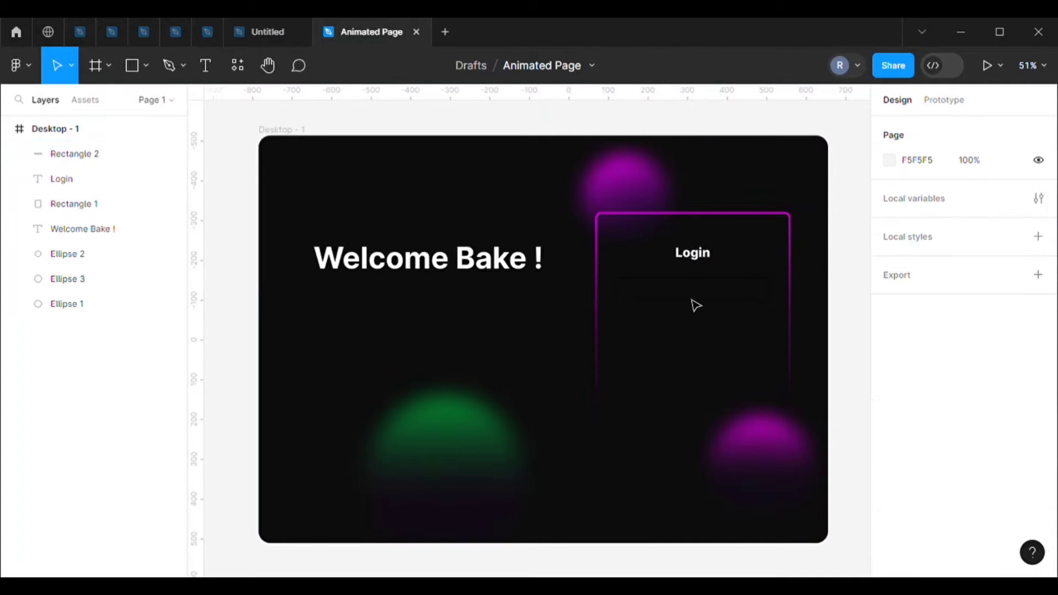
{"action": "left_click", "coordinate": [730, 294]}
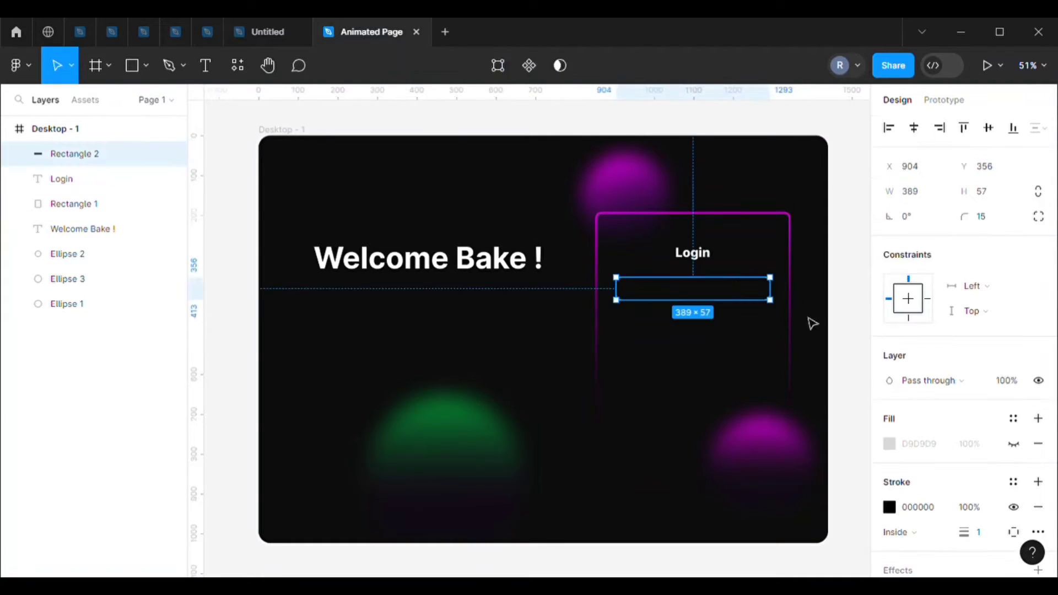
Change the stroke colour of the rectangle below the Login heading to F8F8F8.
{"action": "left_click", "coordinate": [890, 506]}
{"action": "left_click_drag", "start_coordinate": [725, 299], "coordinate": [673, 184]}
{"action": "left_click", "coordinate": [855, 126]}
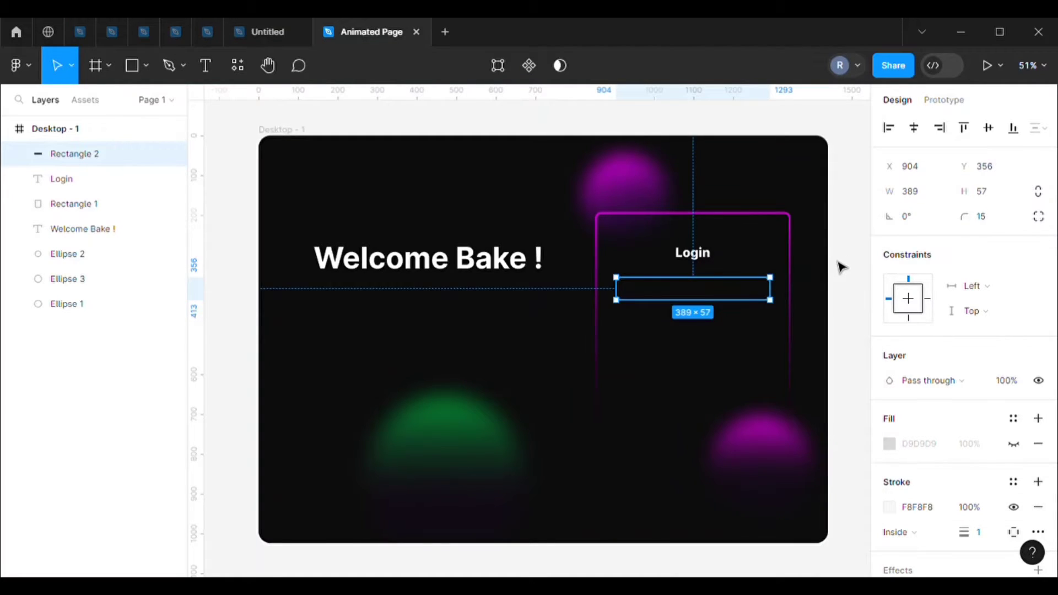
{"action": "left_click", "coordinate": [841, 268]}
Duplicate the outlined field and place the copy directly below it, at about Y 444.
{"action": "left_click", "coordinate": [753, 290]}
{"action": "key", "text": "ctrl+d"}
{"action": "left_click_drag", "start_coordinate": [748, 295], "coordinate": [752, 330]}
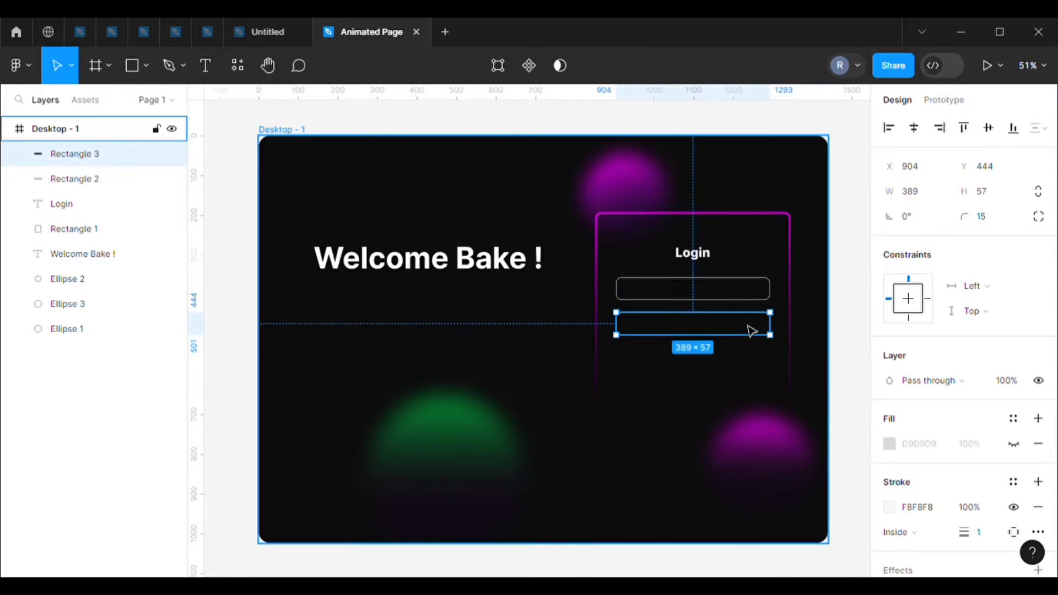
Duplicate the second field and place the copy below it with a wider gap, at about Y 558.
{"action": "key", "text": "ctrl+d"}
{"action": "left_click_drag", "start_coordinate": [738, 372], "coordinate": [740, 377]}
{"action": "key", "text": "shift+Down"}
{"action": "key", "text": "ctrl+z"}
{"action": "left_click", "coordinate": [737, 372]}
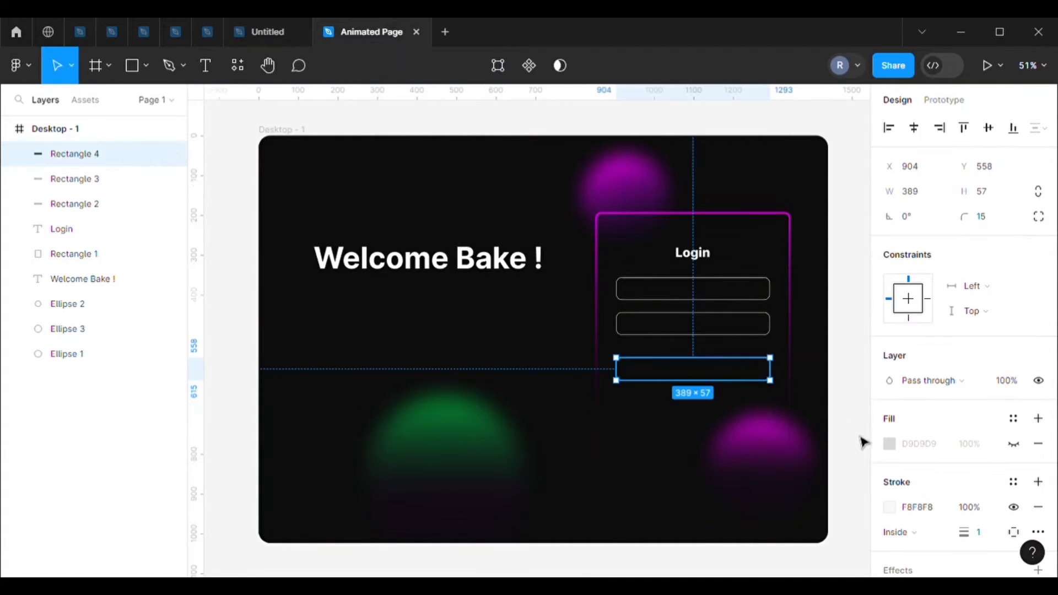
Give the lowest rectangle a linear gradient fill that starts in magenta and fades to transparent.
{"action": "left_click", "coordinate": [889, 444]}
{"action": "left_click", "coordinate": [722, 157]}
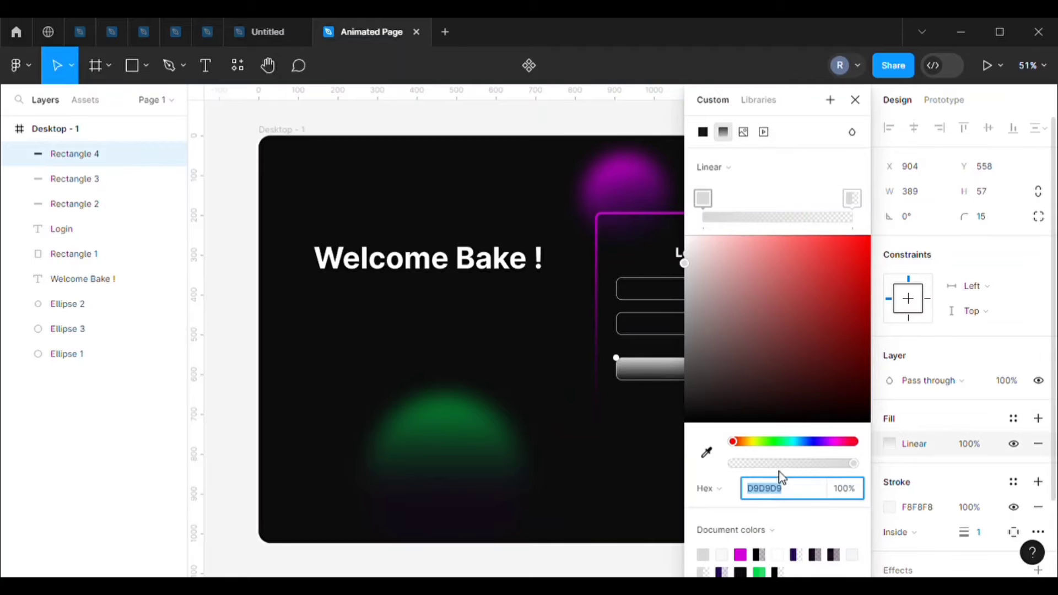
{"action": "left_click", "coordinate": [742, 553]}
{"action": "left_click", "coordinate": [851, 197]}
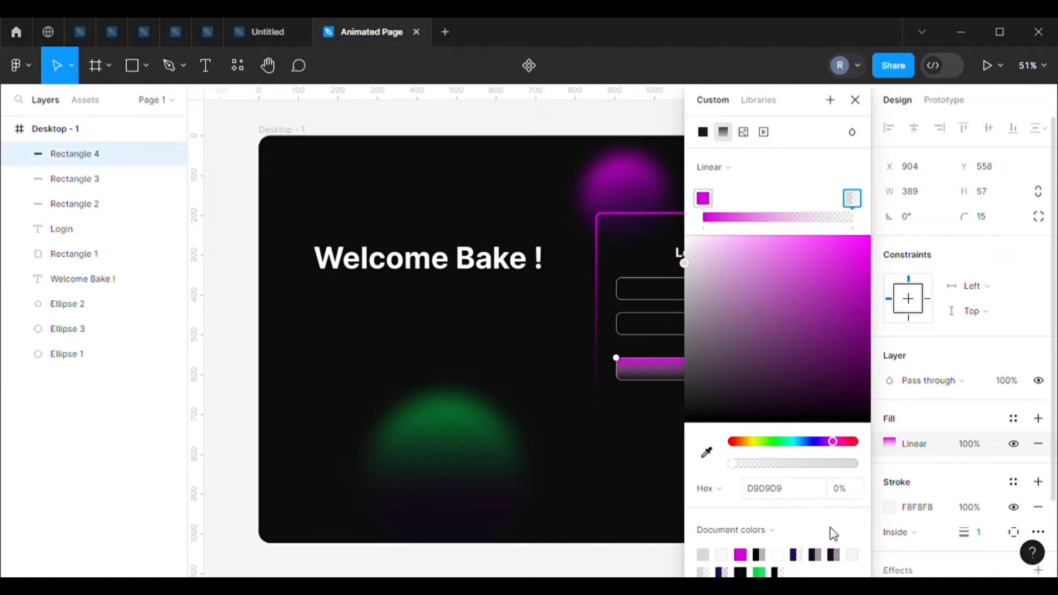
{"action": "left_click", "coordinate": [854, 99]}
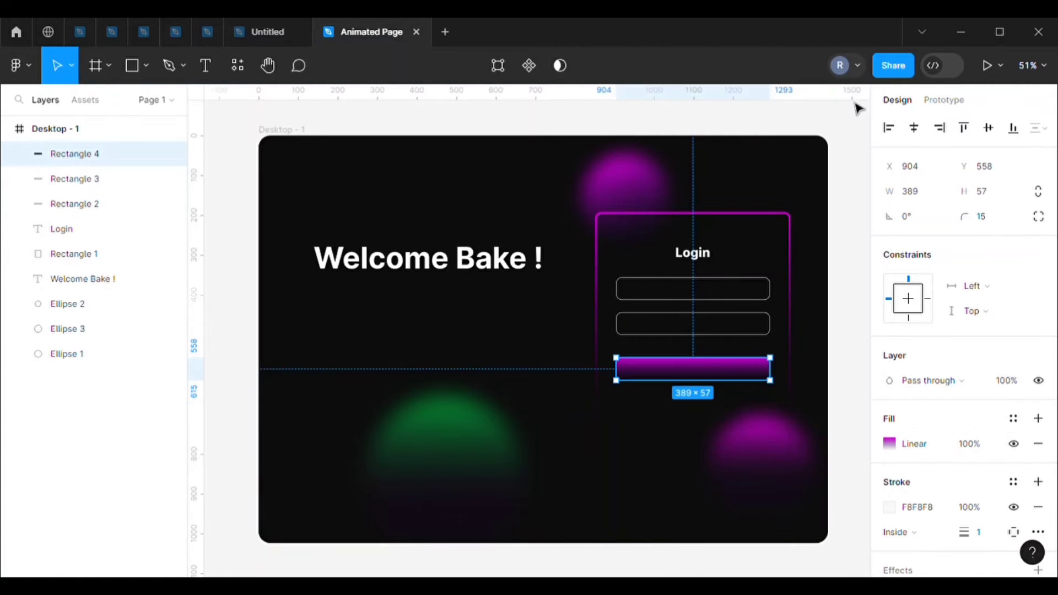
{"action": "left_click", "coordinate": [844, 195]}
Reduce the stroke opacity of the magenta gradient button to 63%.
{"action": "scroll", "coordinate": [699, 352], "scroll_direction": "up", "scroll_amount": 3}
{"action": "left_click", "coordinate": [687, 379]}
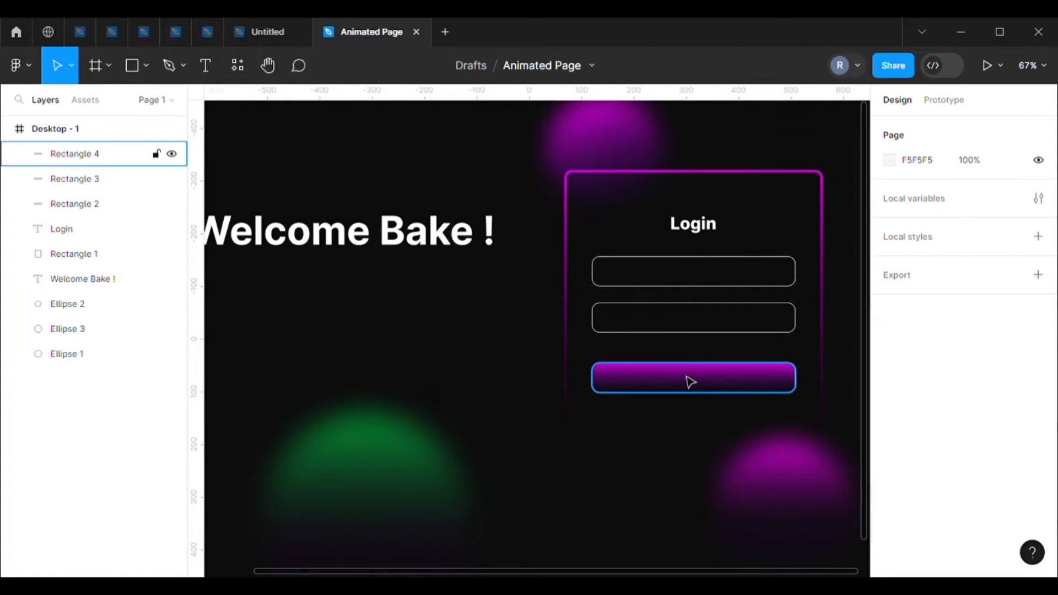
{"action": "scroll", "coordinate": [925, 446], "scroll_direction": "down", "scroll_amount": 2}
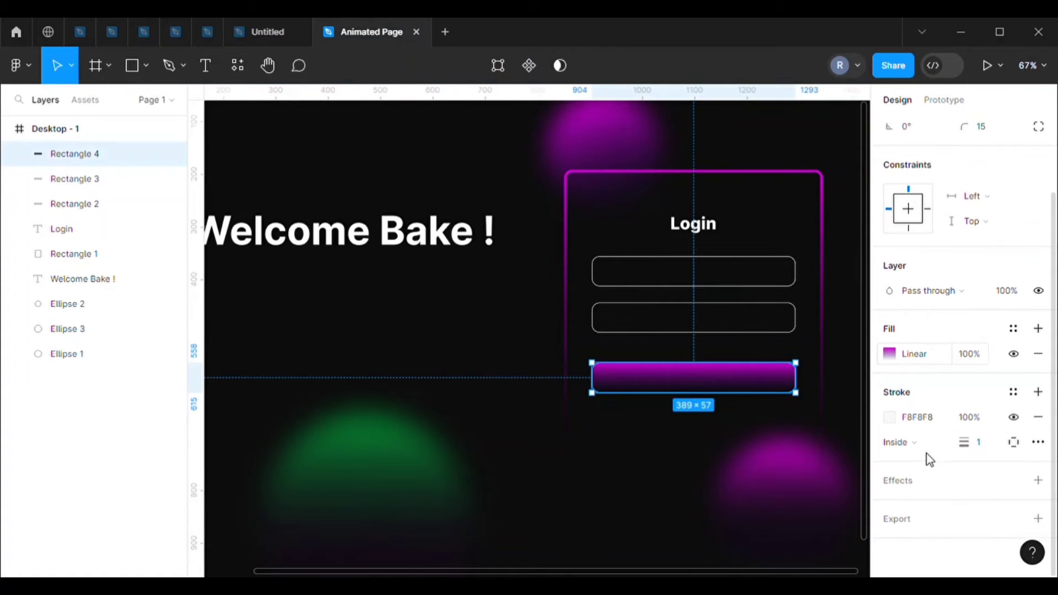
{"action": "left_click", "coordinate": [894, 419]}
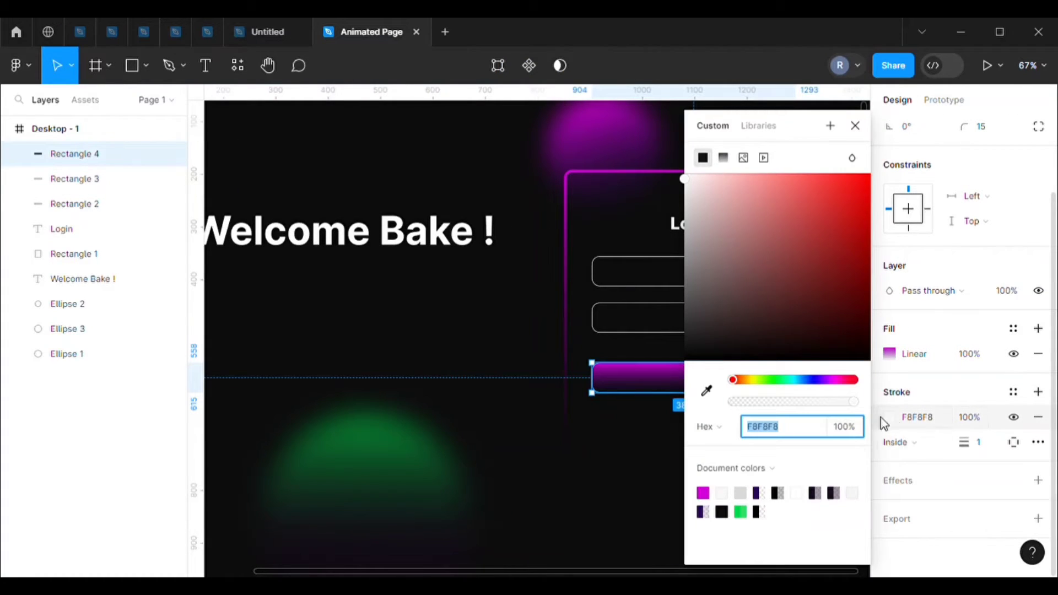
{"action": "left_click_drag", "start_coordinate": [836, 405], "coordinate": [810, 404]}
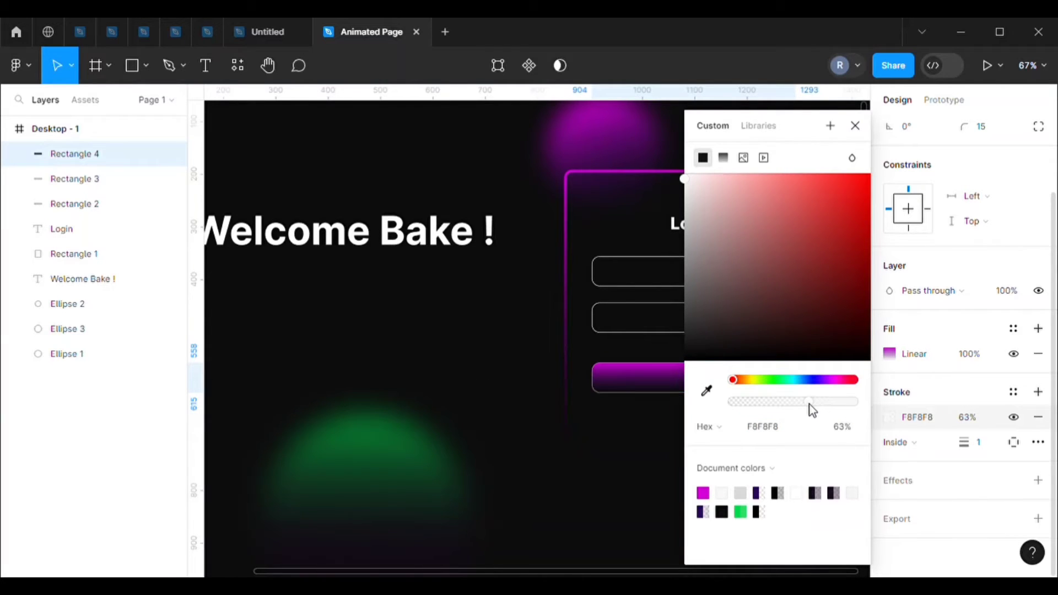
{"action": "left_click", "coordinate": [857, 127]}
{"action": "left_click", "coordinate": [814, 133]}
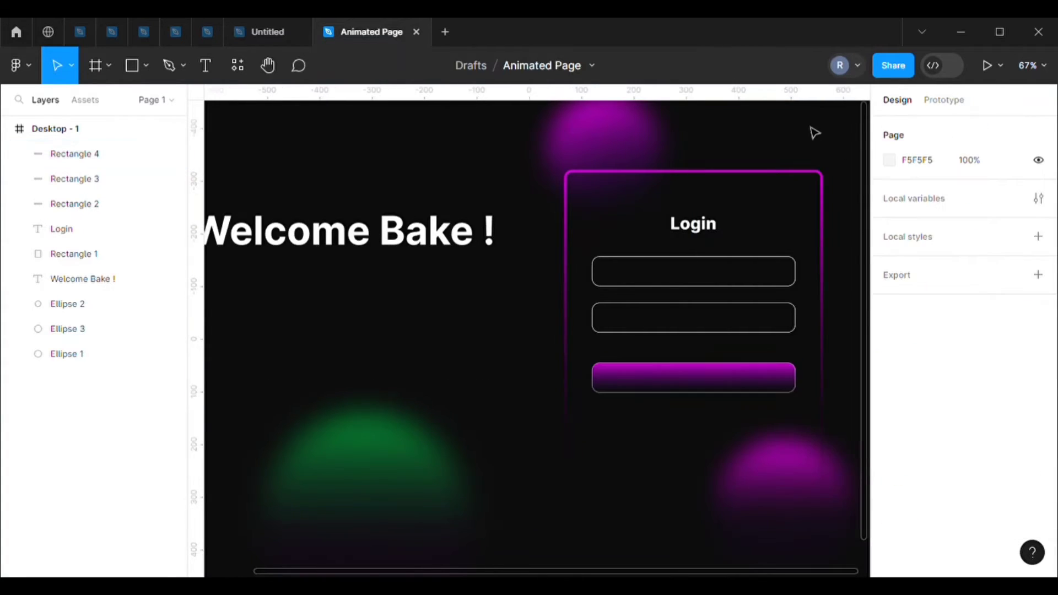
Duplicate the Login heading onto the gradient button and bring the copy to the front.
{"action": "left_click", "coordinate": [703, 237]}
{"action": "key", "text": "ctrl+d"}
{"action": "left_click_drag", "start_coordinate": [704, 237], "coordinate": [702, 375]}
{"action": "right_click", "coordinate": [702, 374]}
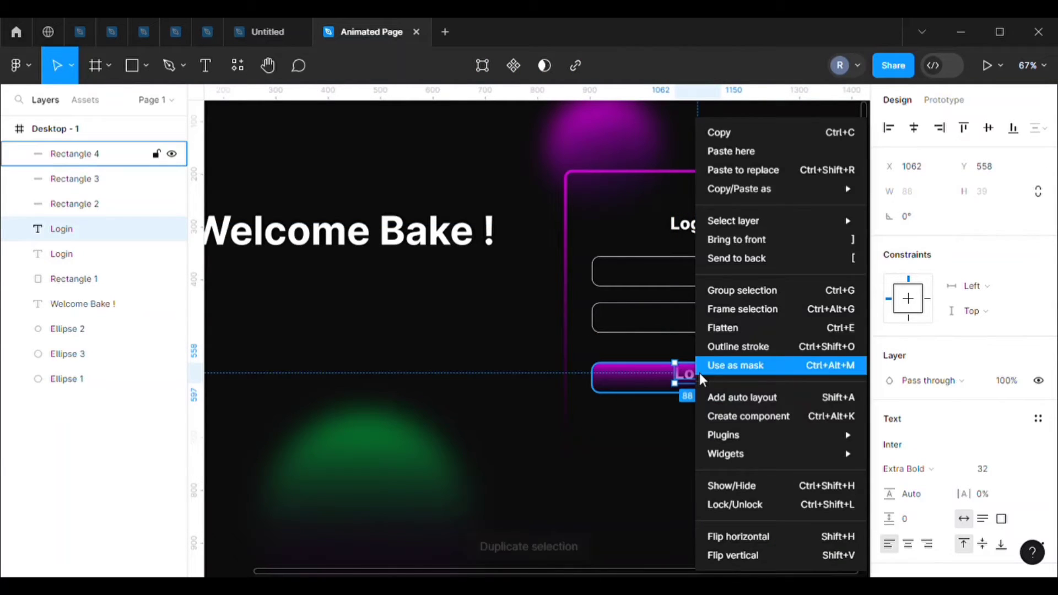
{"action": "left_click", "coordinate": [735, 240]}
Set the button's Login text to size 24 and Medium weight, and centre it on the button.
{"action": "double_click", "coordinate": [714, 378]}
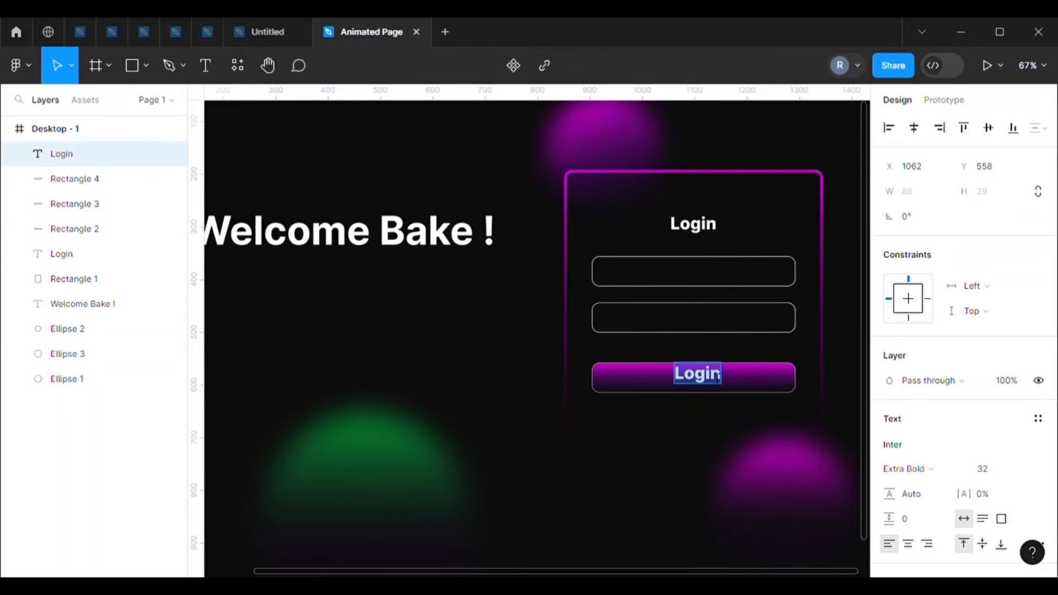
{"action": "key", "text": "Escape"}
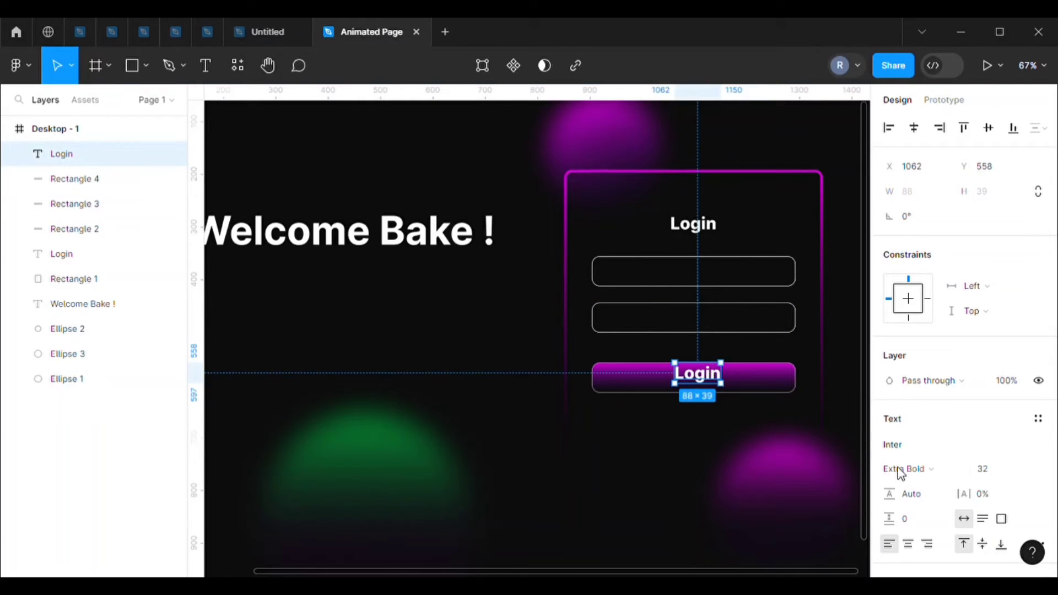
{"action": "left_click", "coordinate": [1023, 469]}
{"action": "left_click", "coordinate": [1005, 428]}
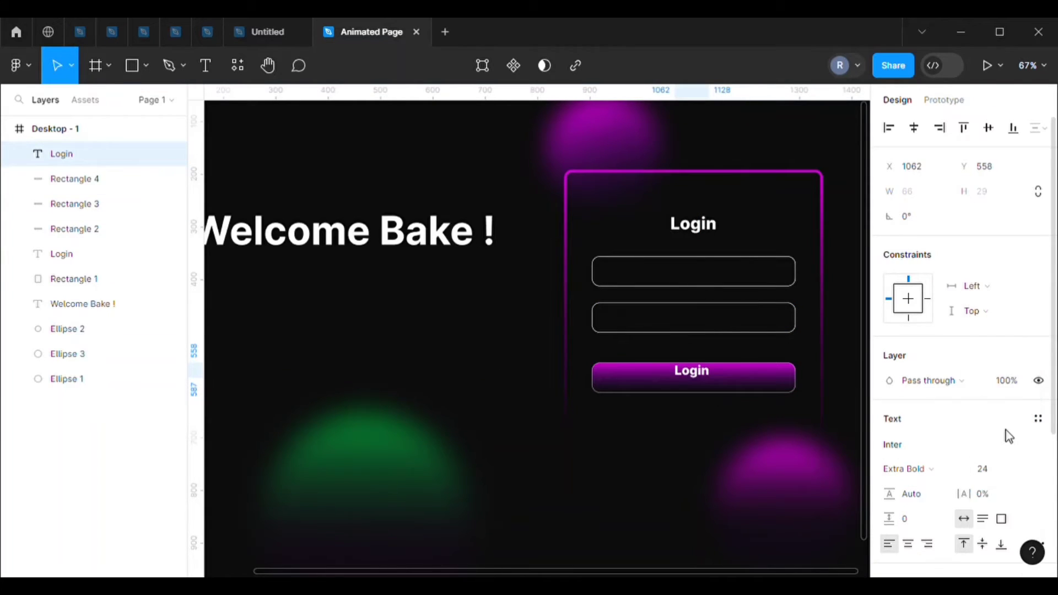
{"action": "left_click", "coordinate": [960, 467]}
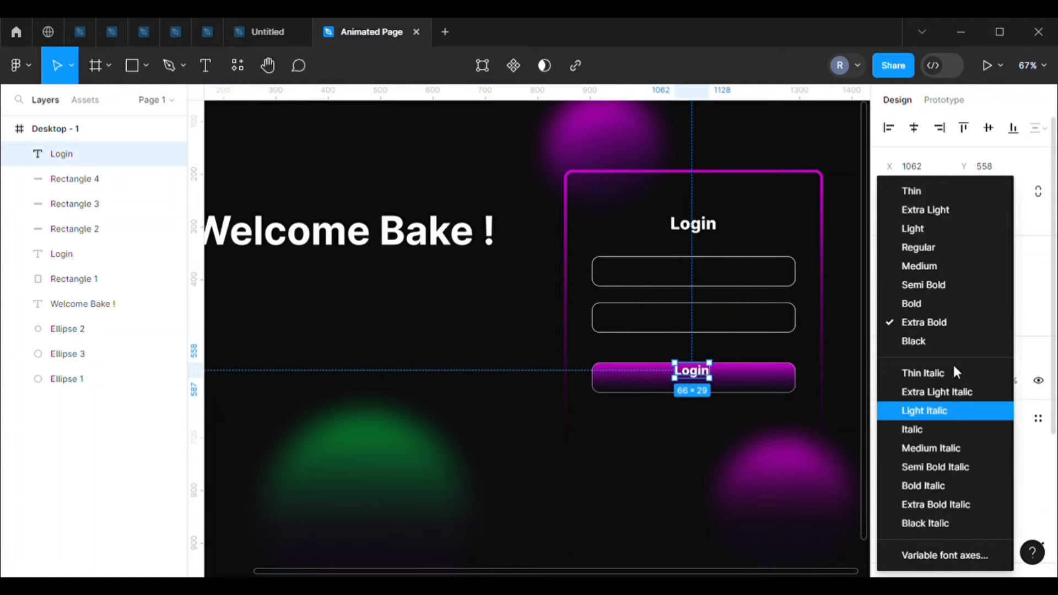
{"action": "left_click", "coordinate": [924, 267]}
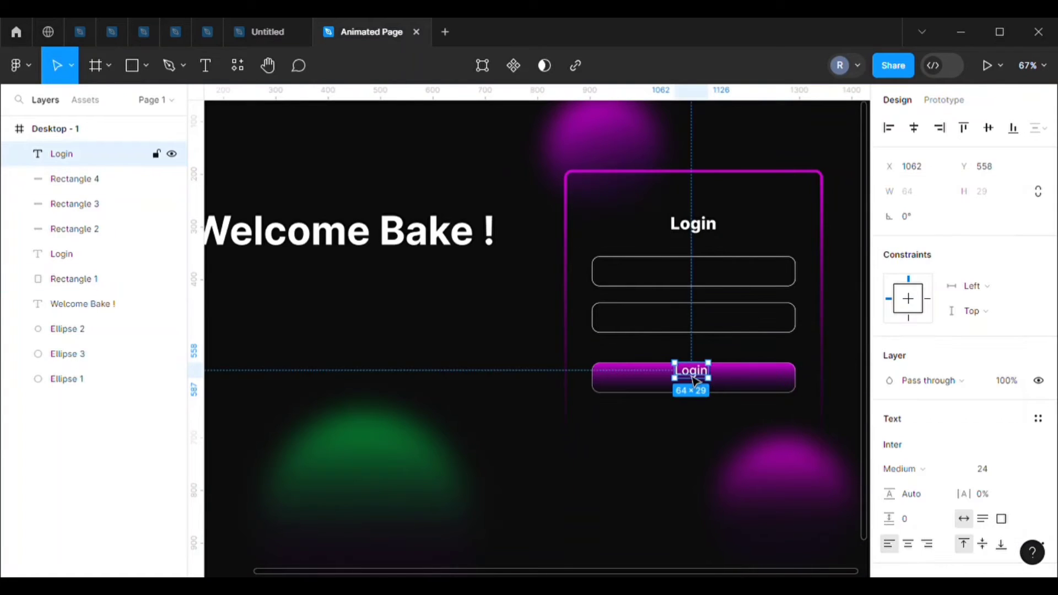
{"action": "left_click_drag", "start_coordinate": [693, 383], "coordinate": [695, 388]}
{"action": "left_click", "coordinate": [700, 443]}
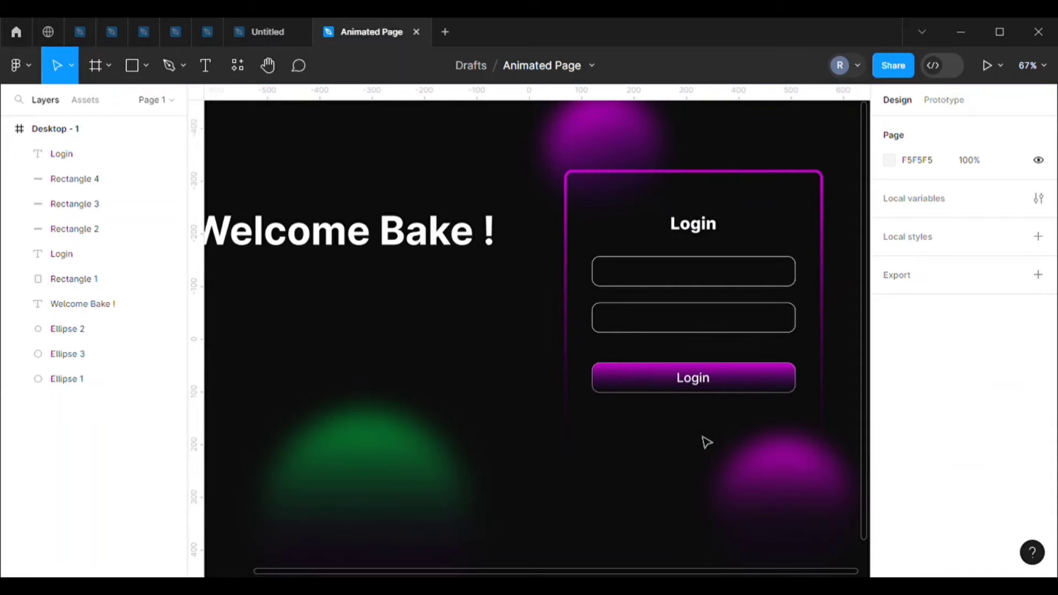
Copy the button's text into the upper field near its left end and change it to "Username".
{"action": "left_click", "coordinate": [694, 384]}
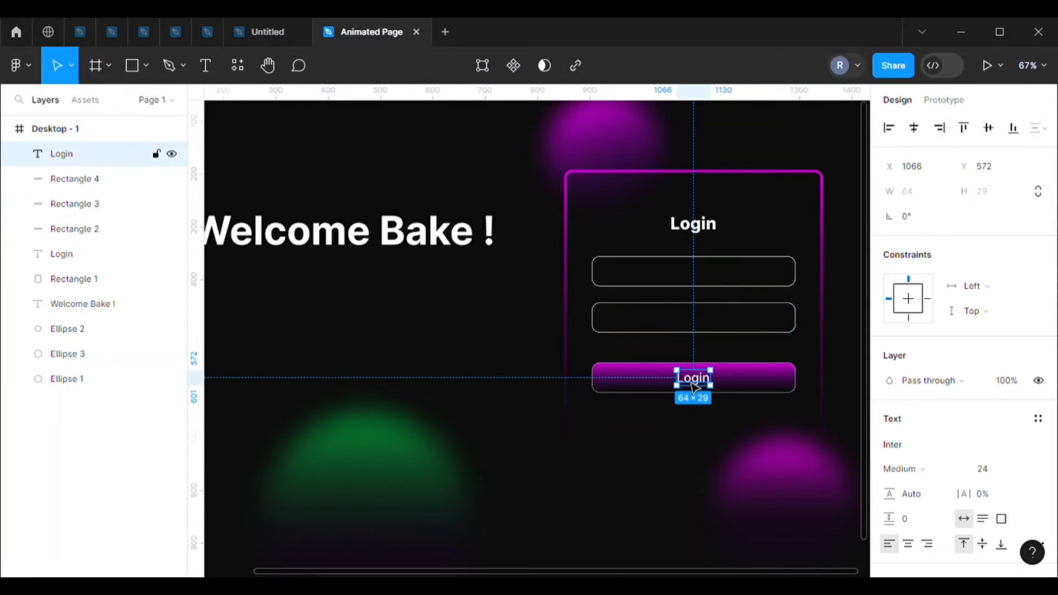
{"action": "key", "text": "ctrl+d"}
{"action": "left_click_drag", "start_coordinate": [694, 386], "coordinate": [630, 275]}
{"action": "double_click", "coordinate": [628, 272]}
{"action": "type", "text": "Username"}
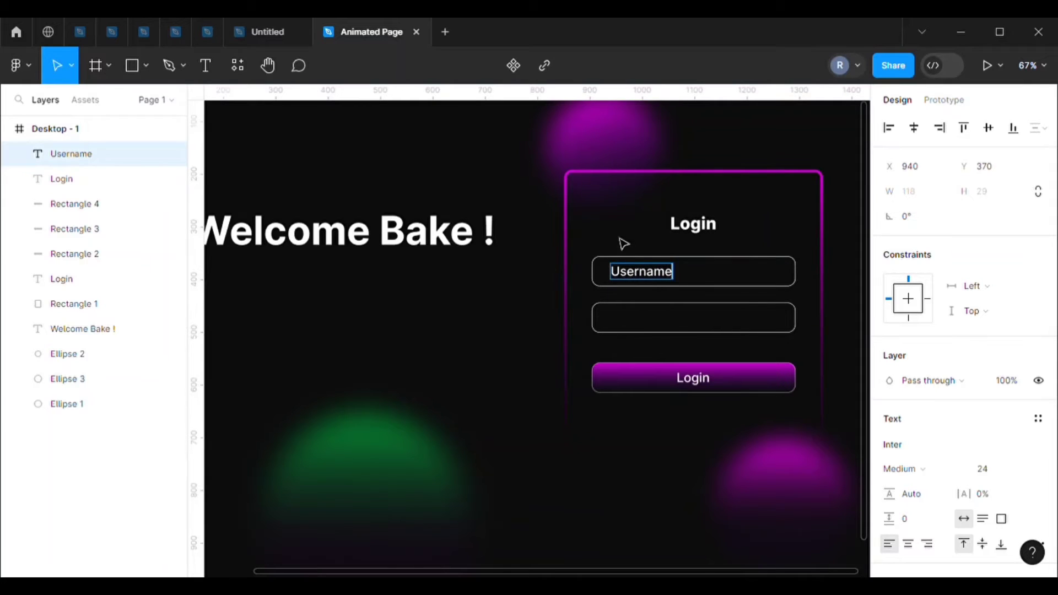
{"action": "key", "text": "Escape"}
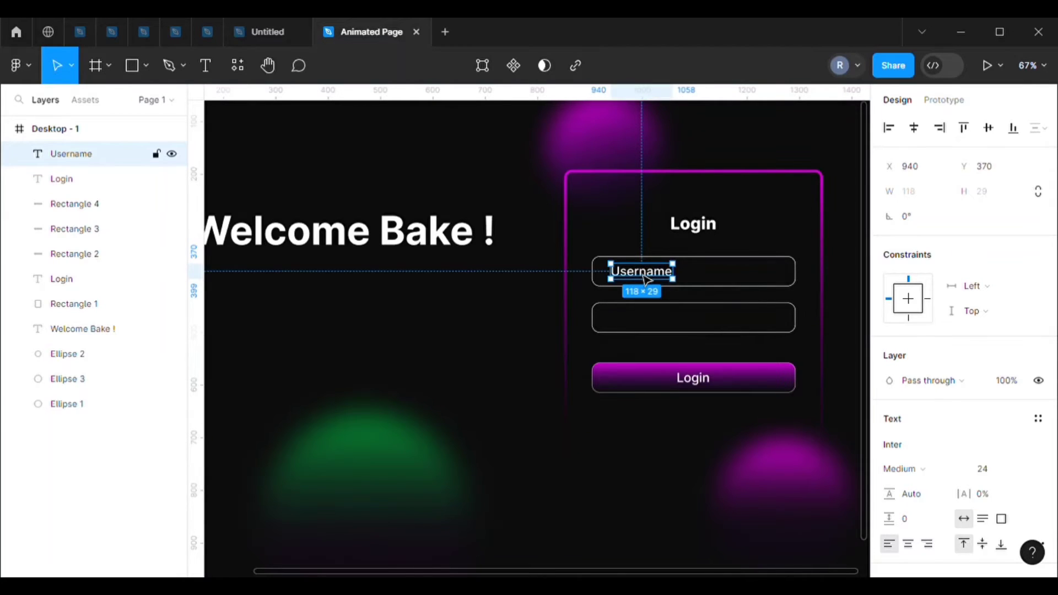
Duplicate the Username label into the second field, aligned beneath the original, and change it to "Password".
{"action": "key", "text": "ctrl+d"}
{"action": "left_click_drag", "start_coordinate": [646, 278], "coordinate": [645, 320]}
{"action": "double_click", "coordinate": [646, 318]}
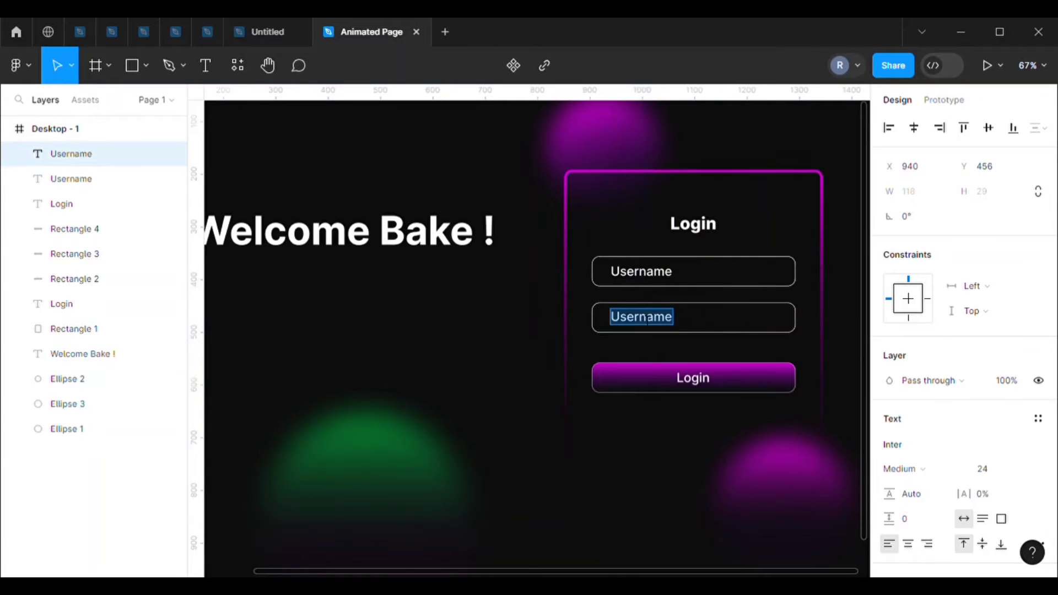
{"action": "type", "text": "Password"}
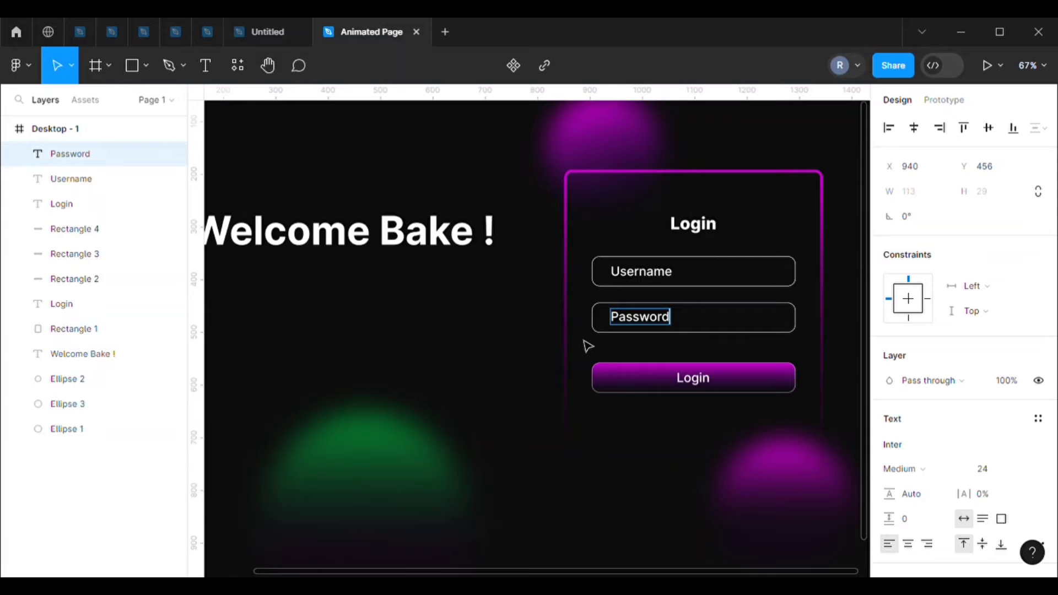
{"action": "key", "text": "Escape"}
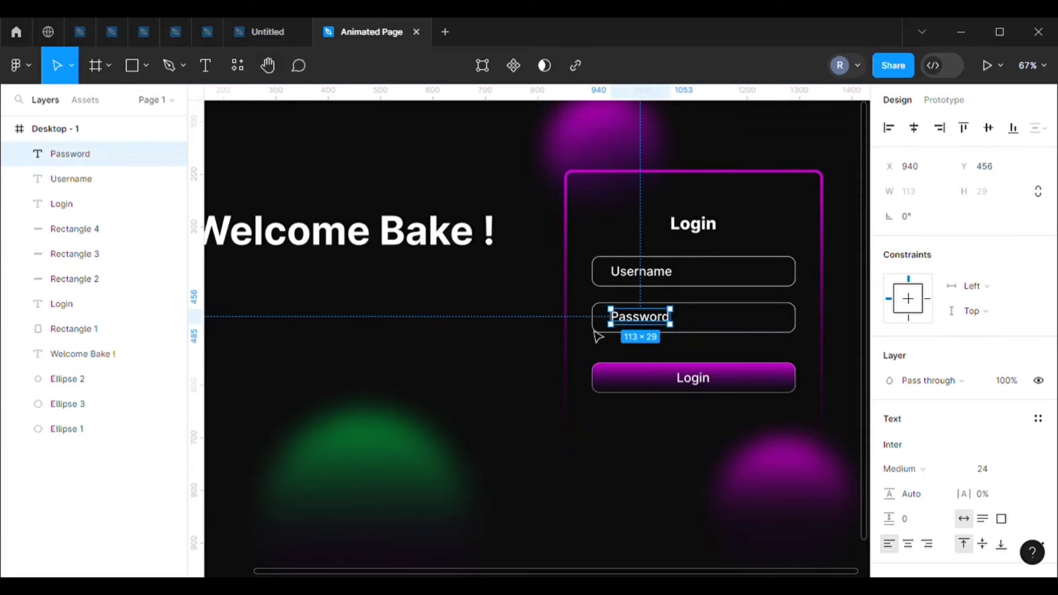
{"action": "key", "text": "Escape"}
Duplicate the Password label just below the second field, aligned with the original, and change the copy to "Remember me".
{"action": "left_click", "coordinate": [639, 329]}
{"action": "key", "text": "ctrl+d"}
{"action": "left_click_drag", "start_coordinate": [638, 329], "coordinate": [642, 351]}
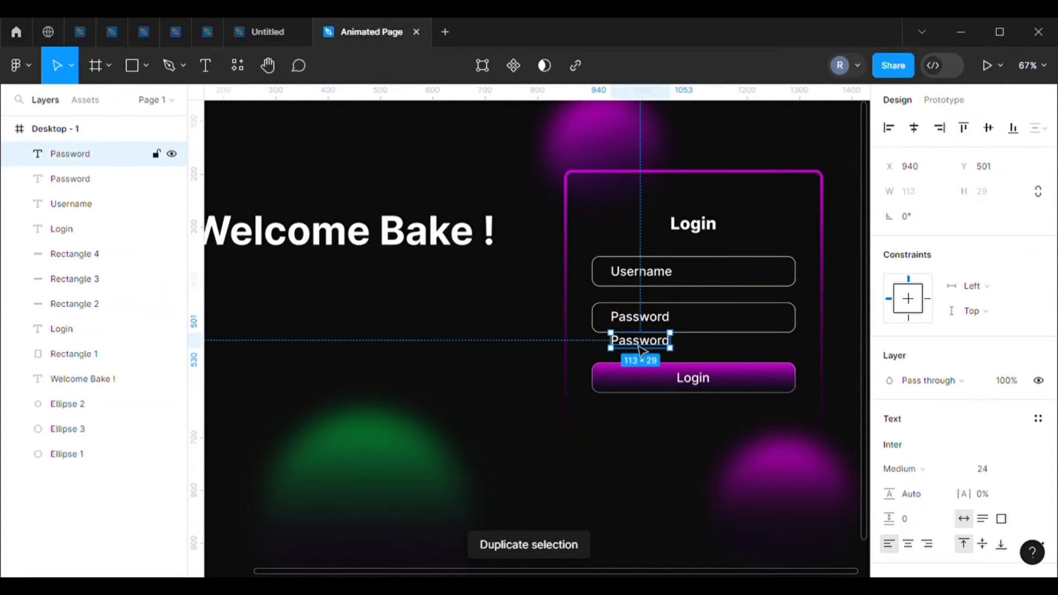
{"action": "double_click", "coordinate": [642, 344]}
{"action": "type", "text": "Re"}
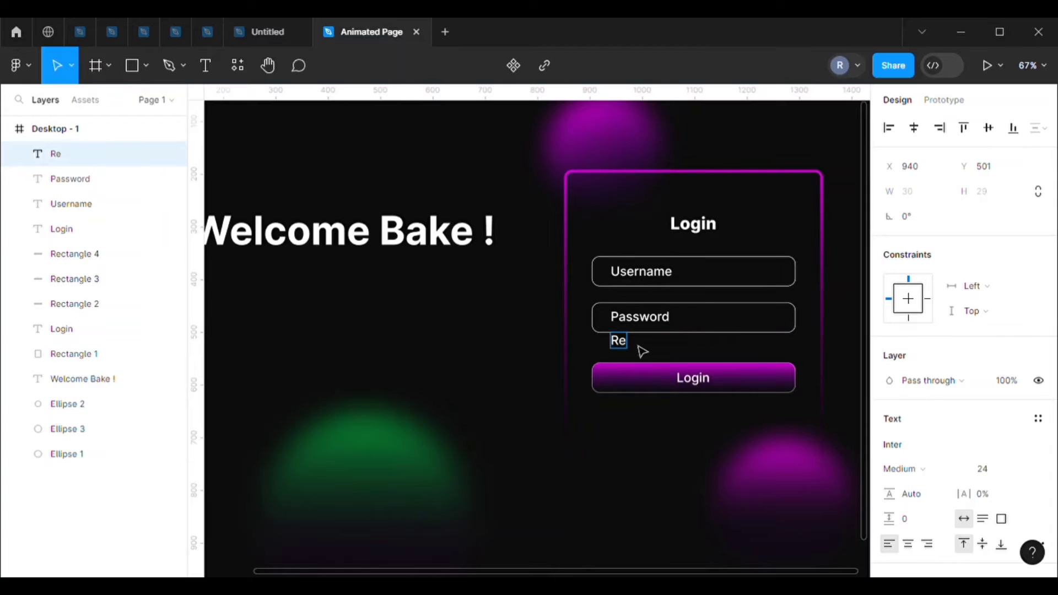
{"action": "type", "text": "member"}
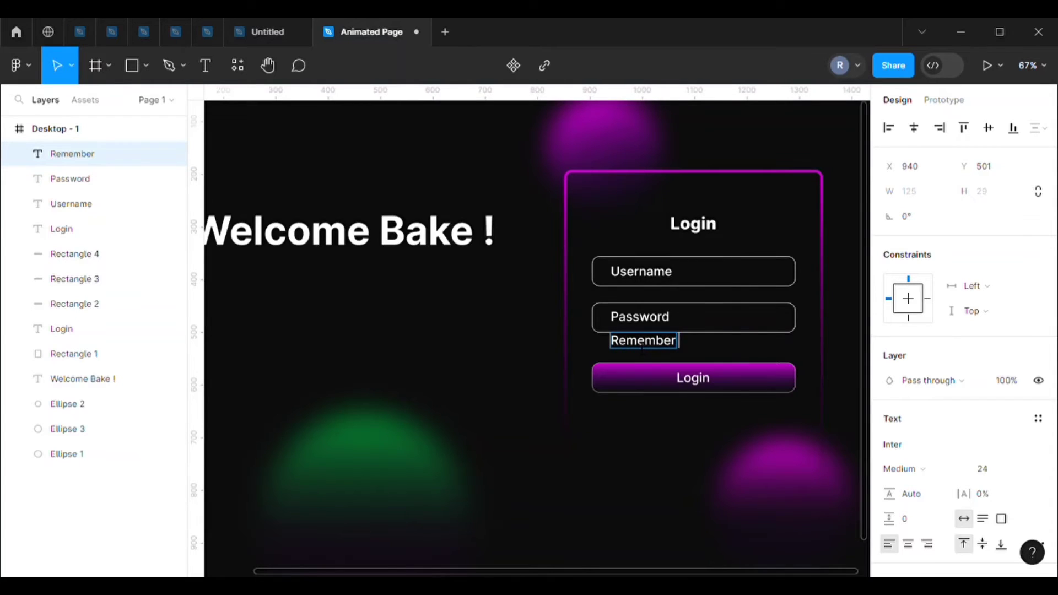
{"action": "type", "text": " me"}
{"action": "key", "text": "Escape"}
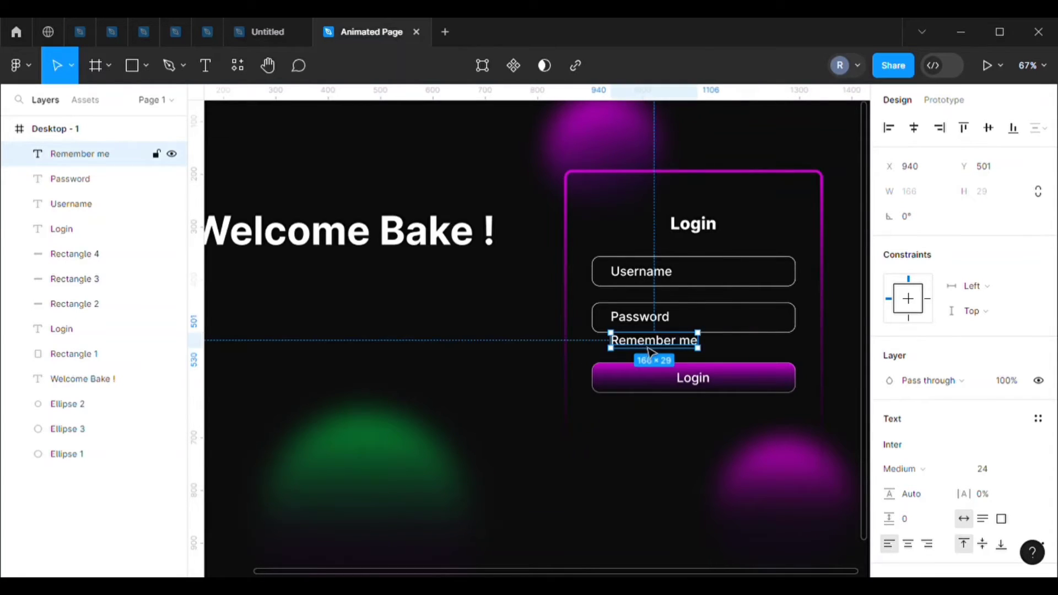
Set the Remember me text to size 20 and shift it slightly down to Y 505, between the field and the button.
{"action": "left_click", "coordinate": [1023, 472]}
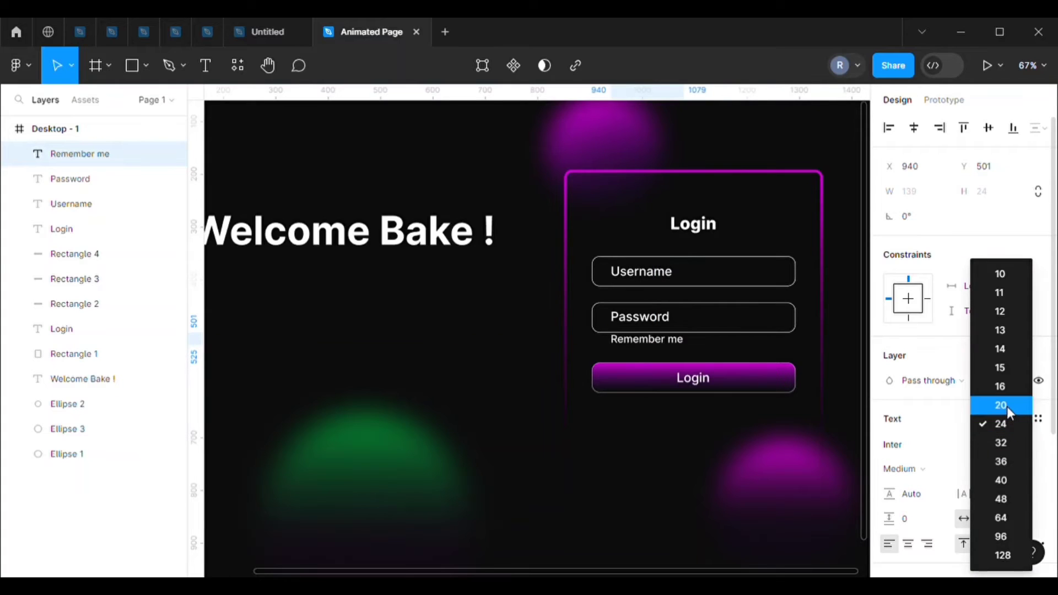
{"action": "left_click", "coordinate": [999, 404]}
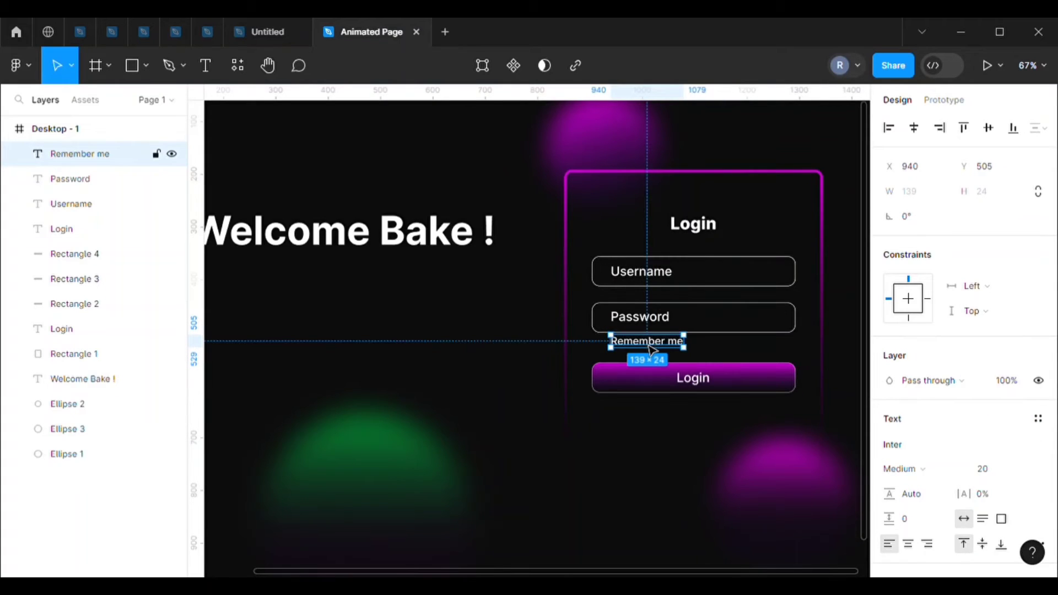
{"action": "left_click", "coordinate": [585, 261]}
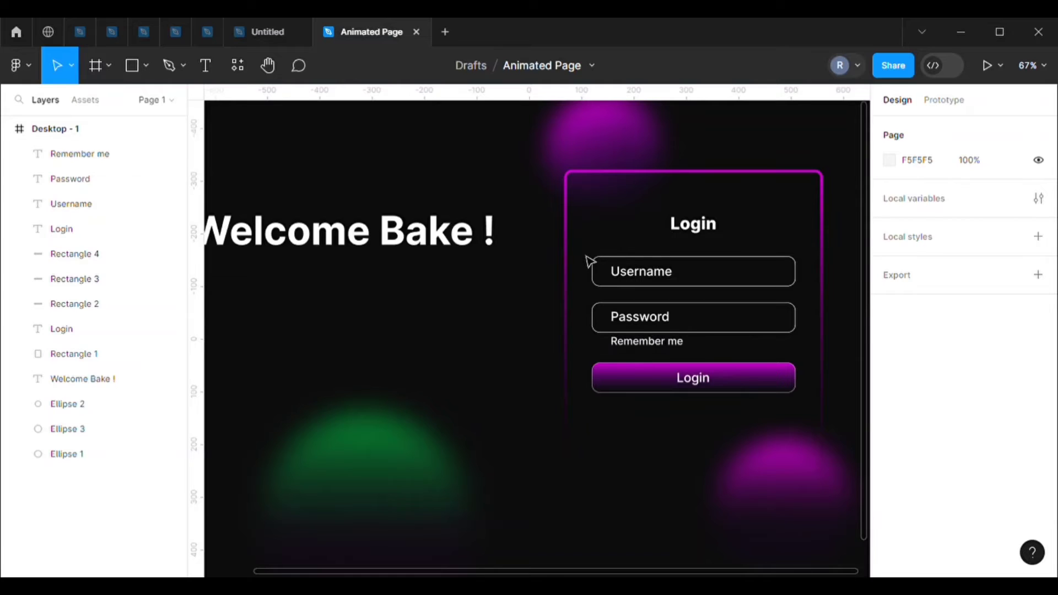
Draw a small checkbox square just before the Remember me text and size it to 16 × 16.
{"action": "left_click", "coordinate": [132, 69]}
{"action": "scroll", "coordinate": [590, 295], "scroll_direction": "up", "scroll_amount": 10}
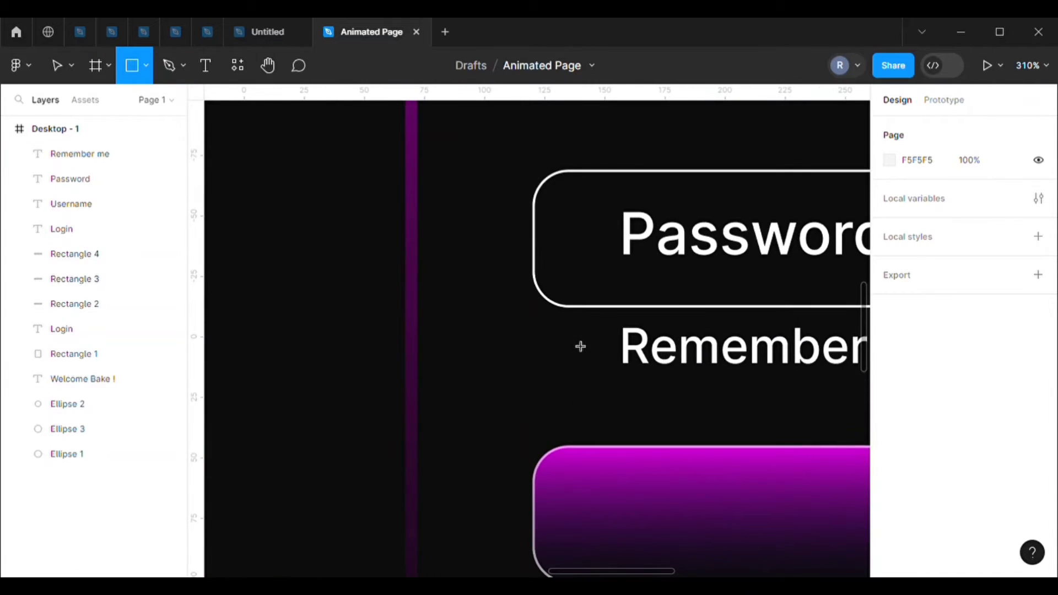
{"action": "left_click_drag", "start_coordinate": [580, 346], "coordinate": [601, 363]}
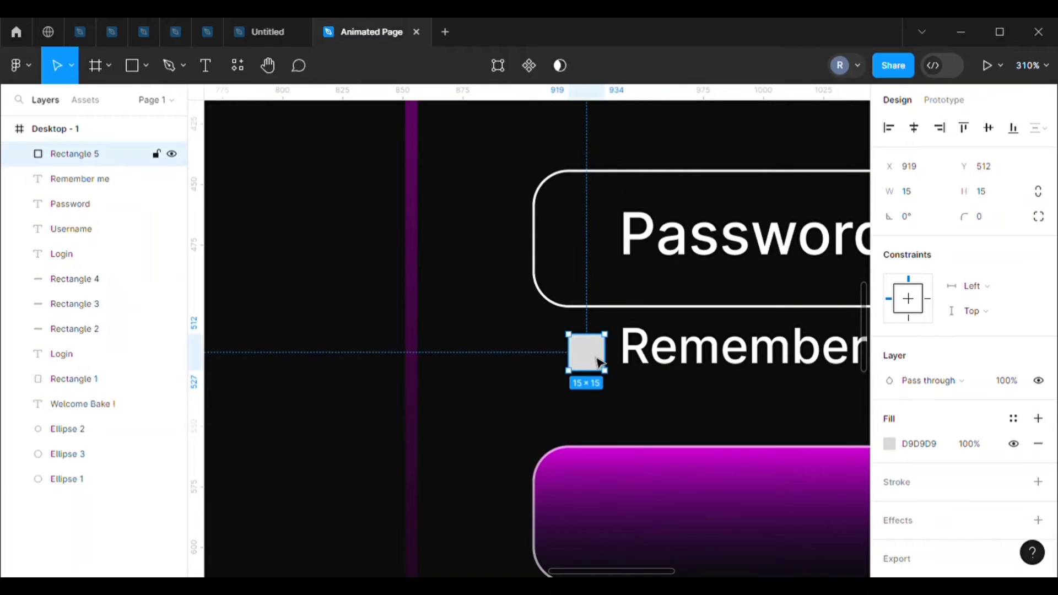
{"action": "left_click", "coordinate": [911, 197]}
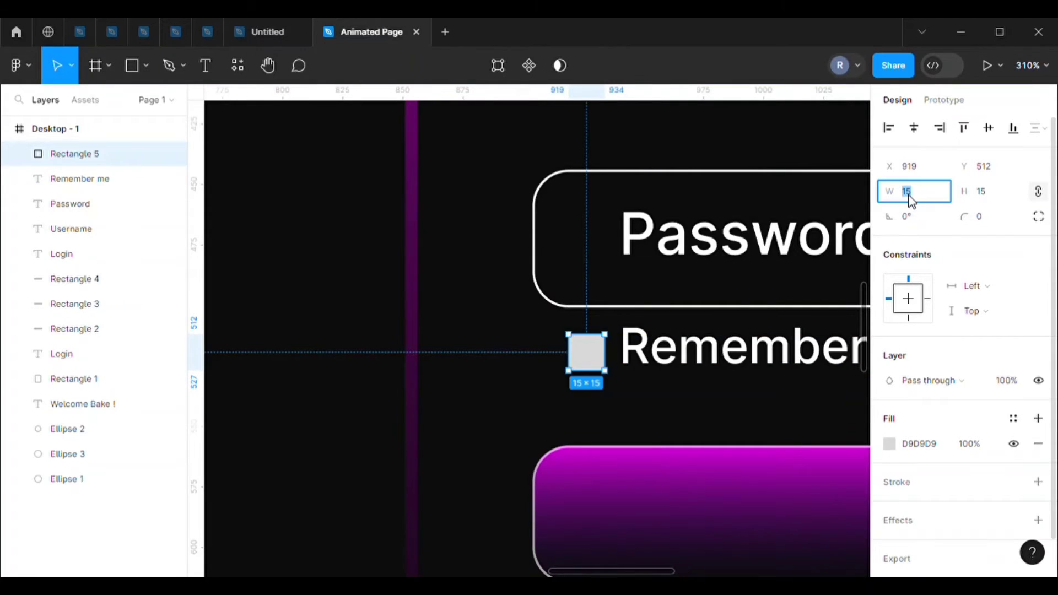
{"action": "key", "text": "Escape"}
{"action": "left_click", "coordinate": [156, 154]}
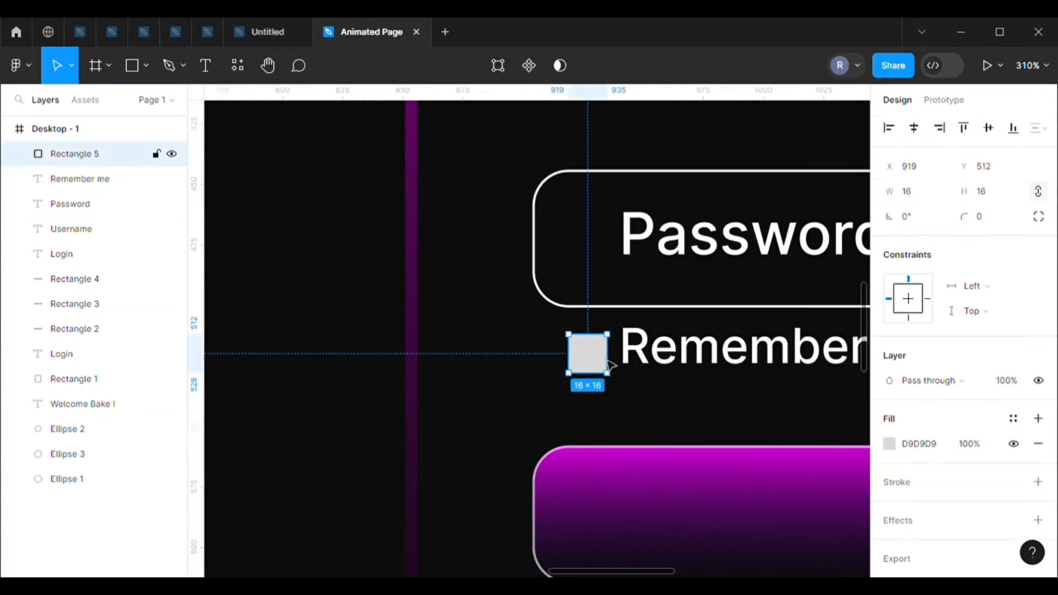
Align the vertical centres of the checkbox square and the Remember me text.
{"action": "left_click_drag", "start_coordinate": [540, 334], "coordinate": [658, 357]}
{"action": "left_click", "coordinate": [988, 130]}
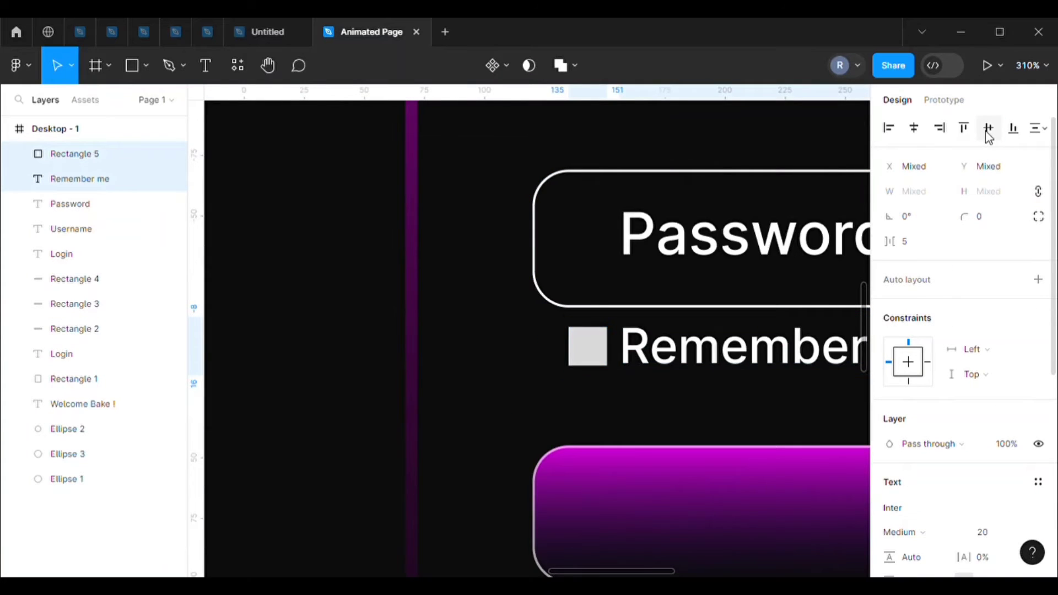
{"action": "left_click", "coordinate": [675, 405]}
Give the checkbox square an outside stroke of weight 1 in grey 808080 at 44% opacity.
{"action": "left_click", "coordinate": [588, 350]}
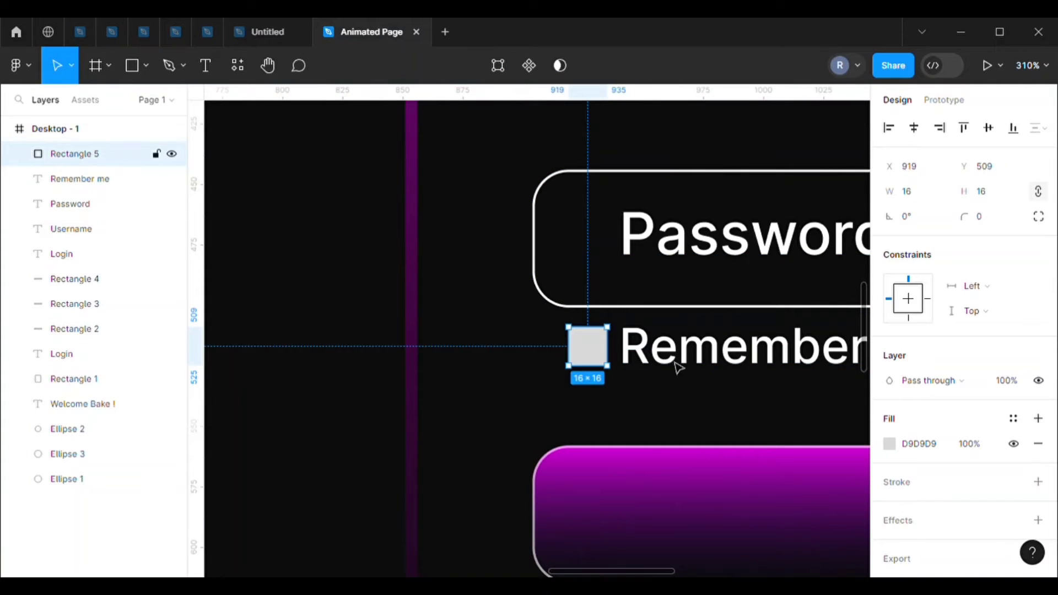
{"action": "left_click", "coordinate": [909, 487]}
{"action": "left_click", "coordinate": [898, 532]}
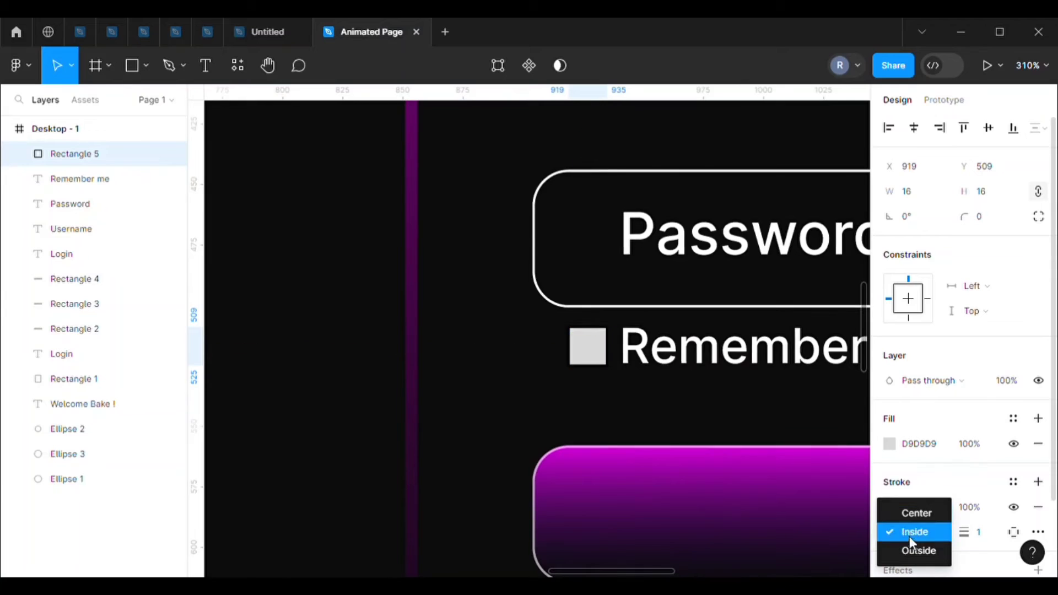
{"action": "left_click", "coordinate": [909, 550]}
{"action": "left_click", "coordinate": [889, 507]}
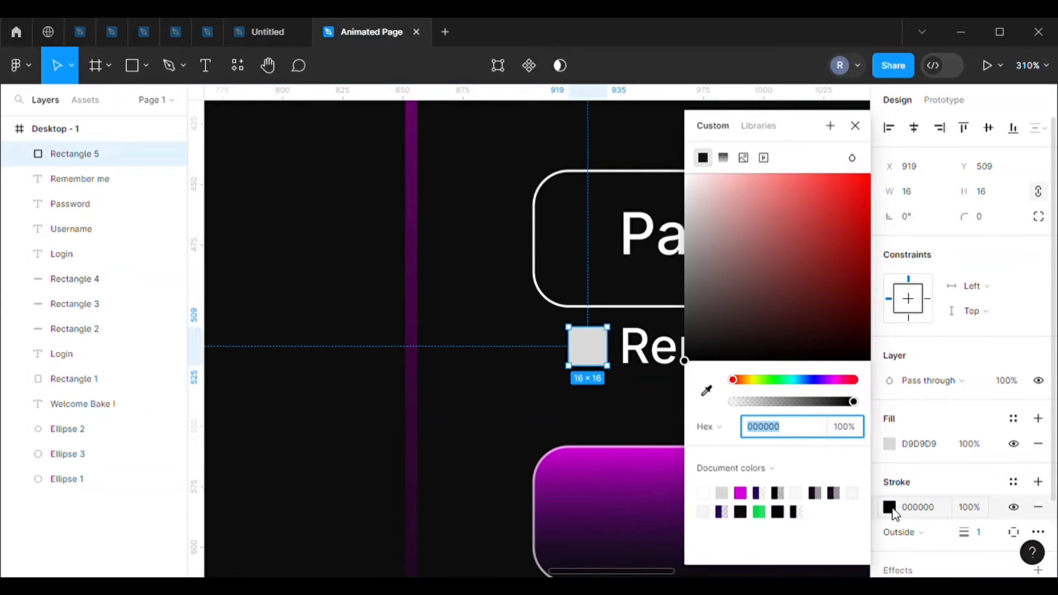
{"action": "left_click", "coordinate": [786, 401]}
{"action": "mouse_move", "coordinate": [720, 253]}
{"action": "left_mouse_down"}
{"action": "mouse_move", "coordinate": [685, 296]}
{"action": "mouse_move", "coordinate": [672, 272]}
{"action": "left_mouse_up"}
{"action": "left_click", "coordinate": [855, 126]}
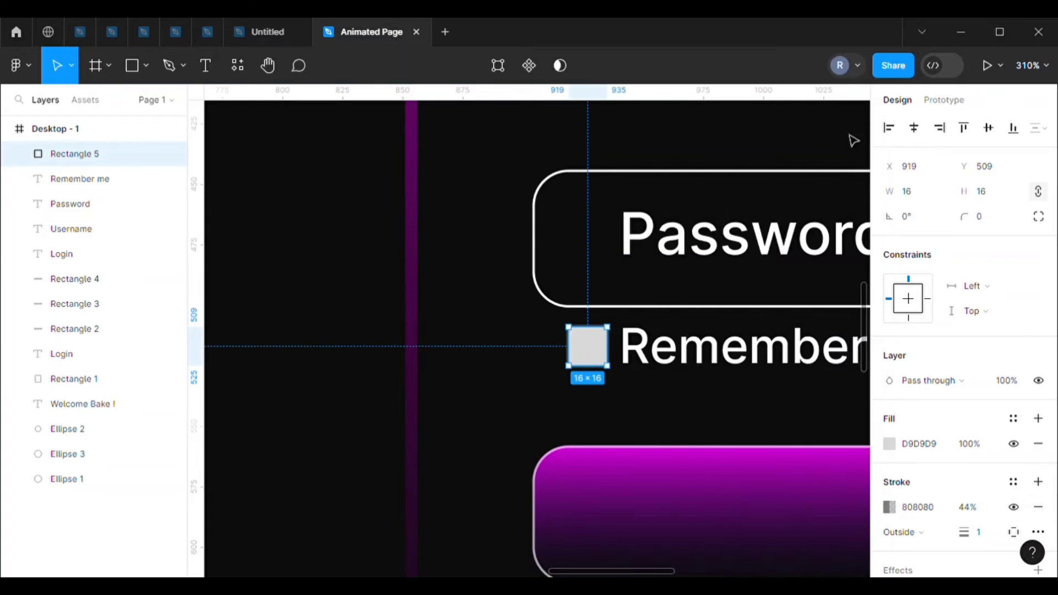
{"action": "left_click", "coordinate": [517, 205]}
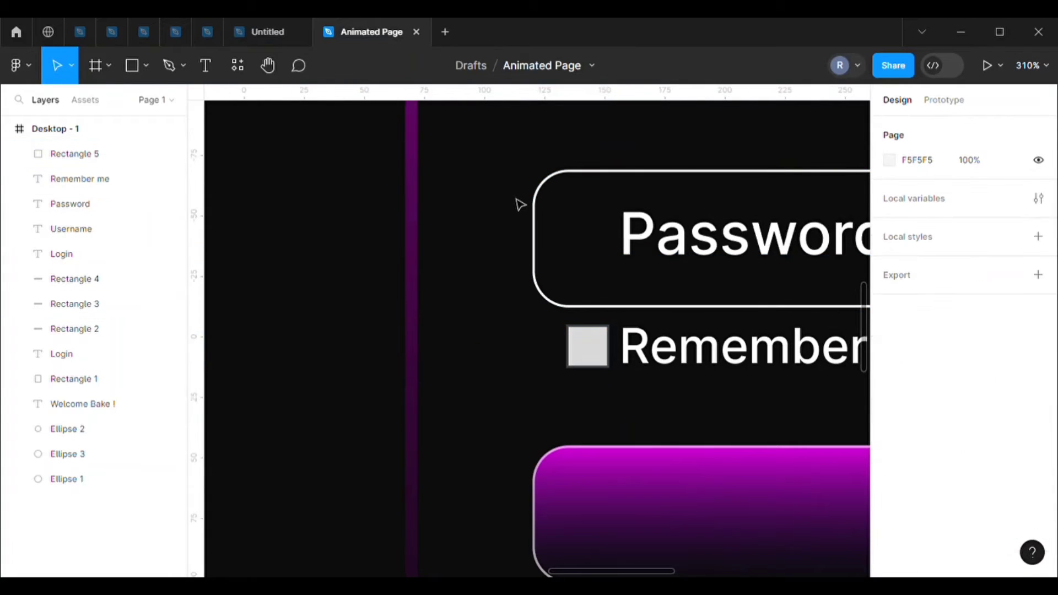
Switch to the Icon Library for Blazor UI Kit file and copy the 16/validation-success check icon from the Editors frame.
{"action": "left_click", "coordinate": [210, 36]}
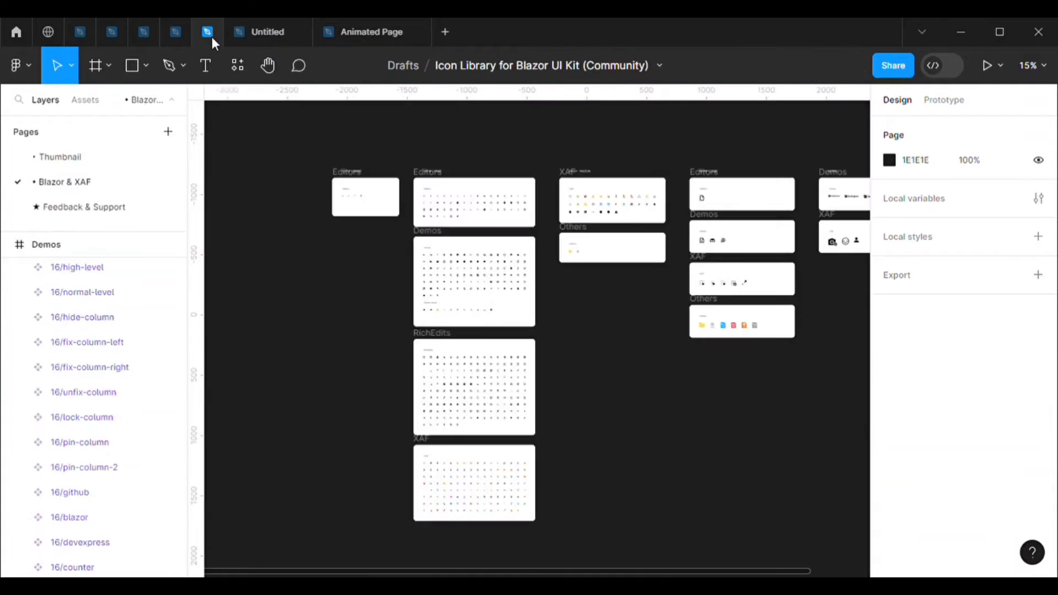
{"action": "scroll", "coordinate": [498, 329], "scroll_direction": "up", "scroll_amount": 5}
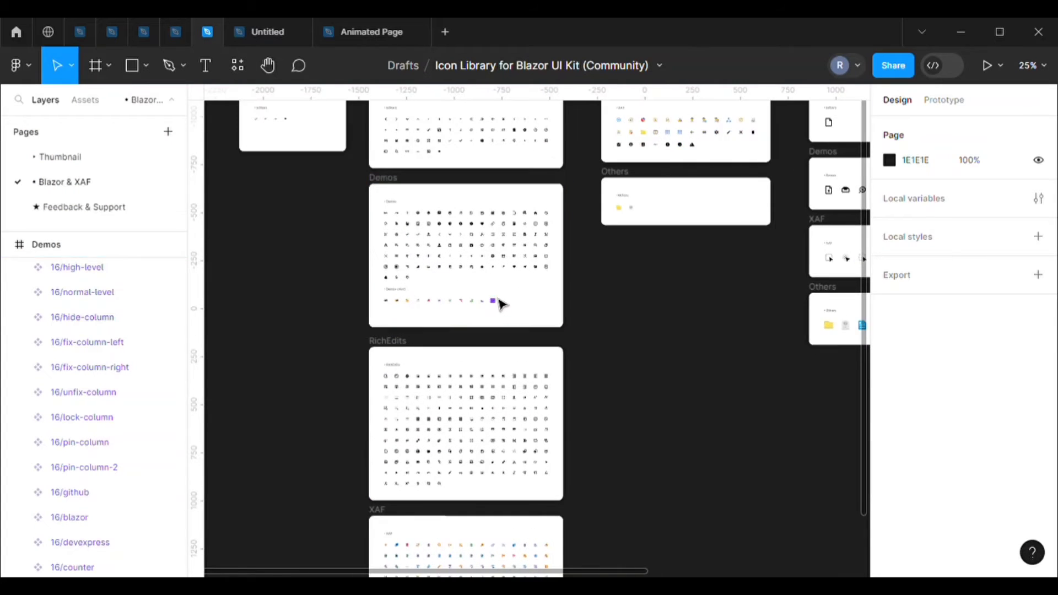
{"action": "scroll", "coordinate": [492, 264], "scroll_direction": "up", "scroll_amount": 4}
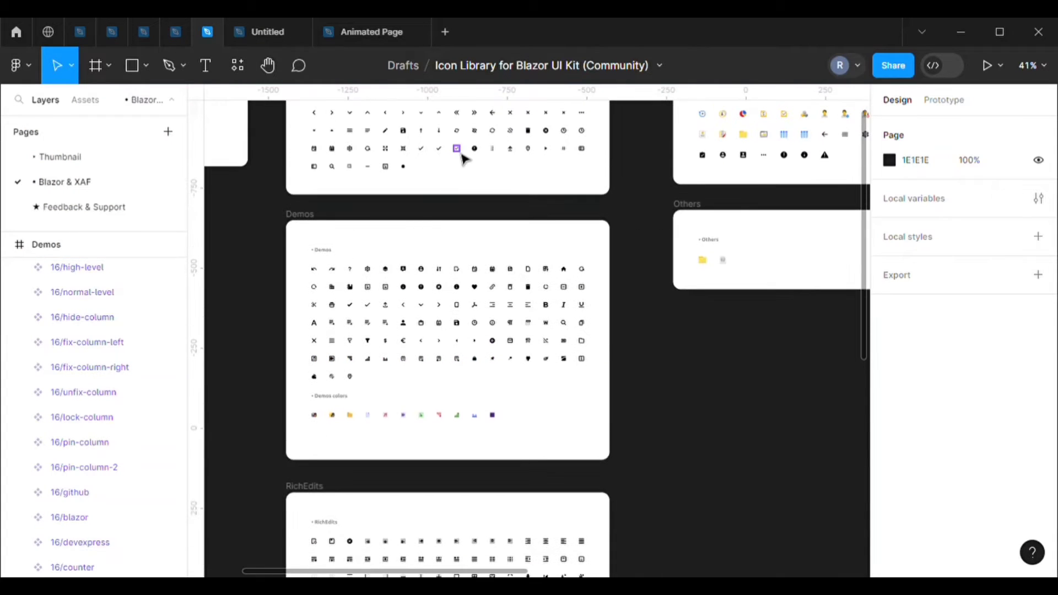
{"action": "right_click", "coordinate": [458, 150]}
{"action": "left_click", "coordinate": [502, 101]}
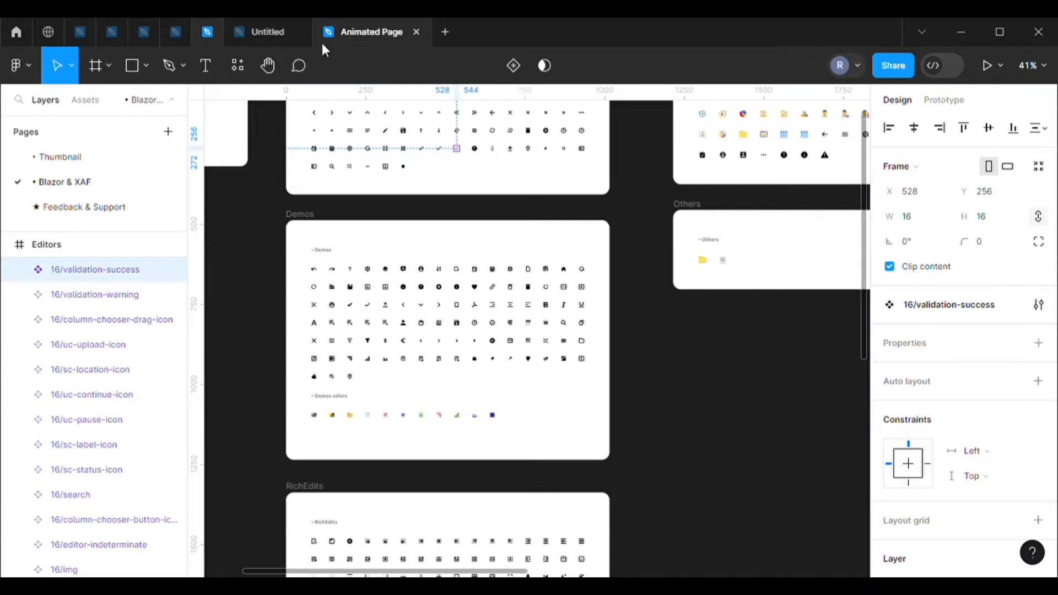
Return to the Animated Page file, paste the check icon and position it centred over the checkbox square.
{"action": "left_click", "coordinate": [342, 31]}
{"action": "left_click", "coordinate": [595, 349]}
{"action": "right_click", "coordinate": [590, 348]}
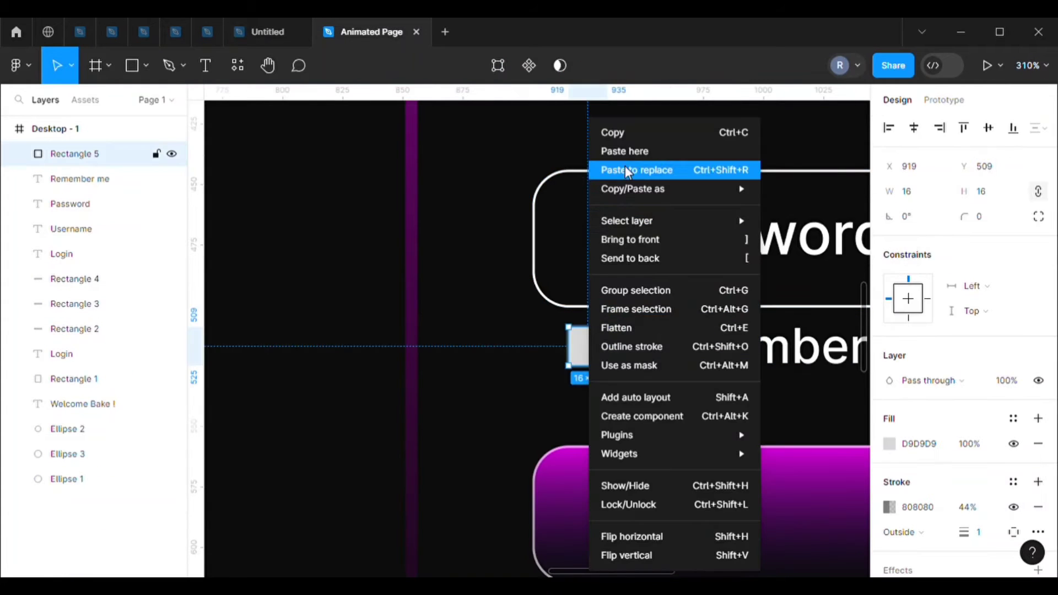
{"action": "left_click", "coordinate": [630, 153]}
{"action": "mouse_move", "coordinate": [605, 357]}
{"action": "left_mouse_down"}
{"action": "mouse_move", "coordinate": [619, 366]}
{"action": "mouse_move", "coordinate": [599, 357]}
{"action": "left_mouse_up"}
{"action": "left_click", "coordinate": [518, 321]}
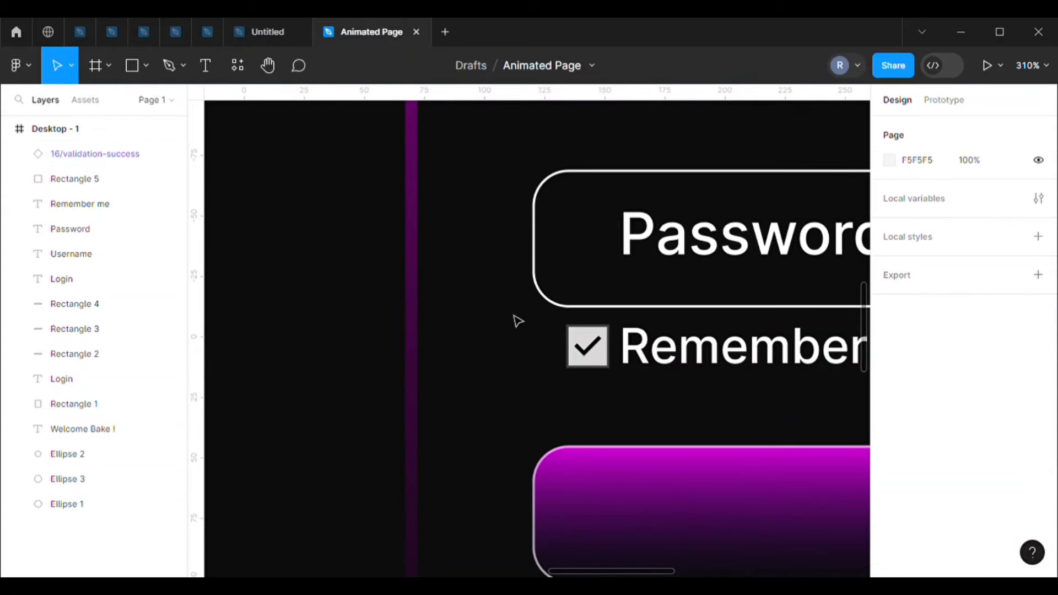
Group the check icon, checkbox square and Remember me text, and rename the group "RMB ME".
{"action": "left_click_drag", "start_coordinate": [536, 338], "coordinate": [689, 371]}
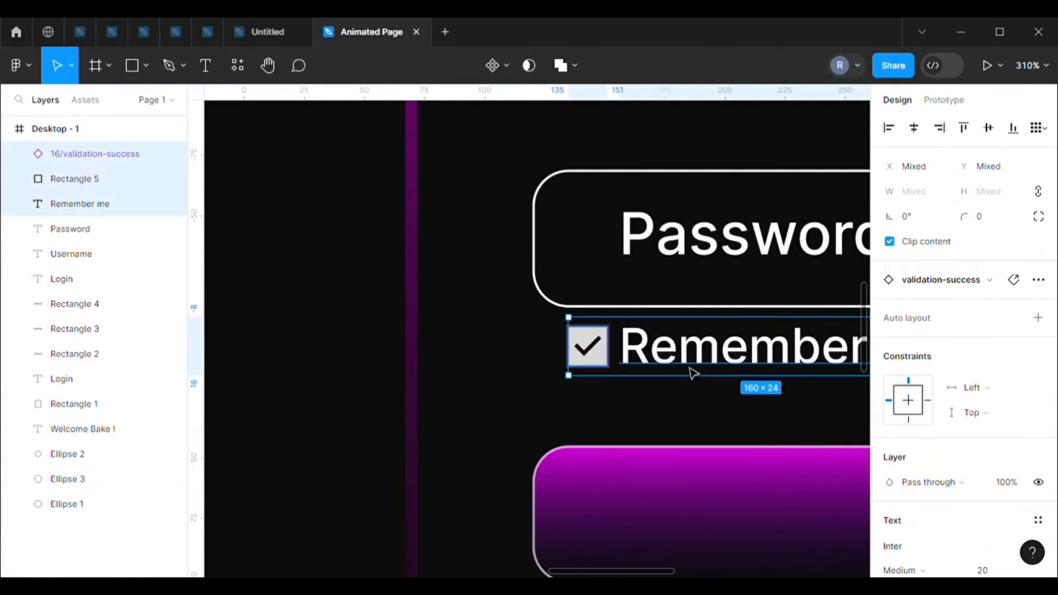
{"action": "key", "text": "ctrl+g"}
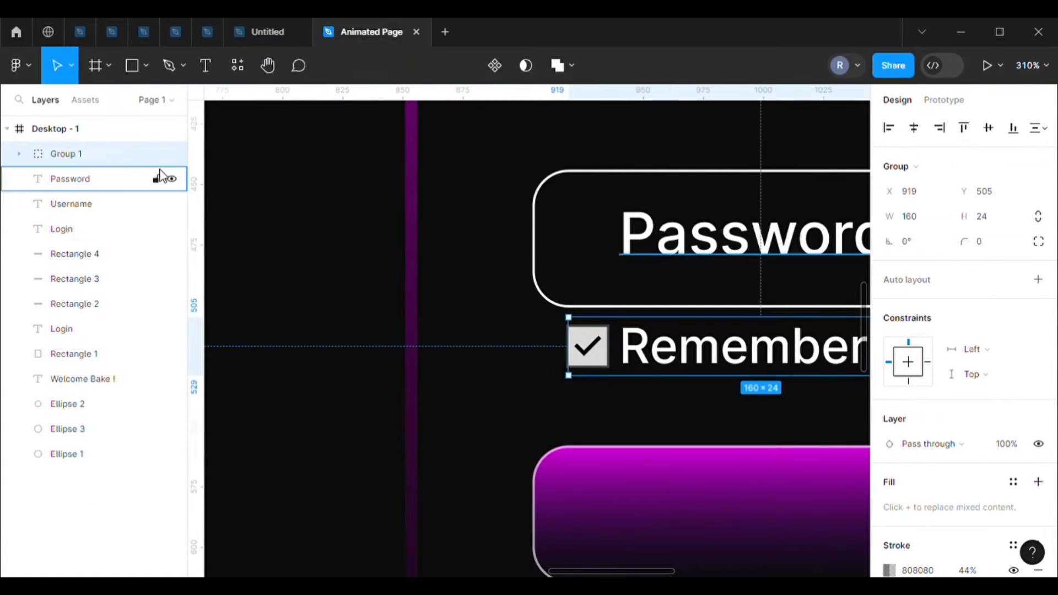
{"action": "double_click", "coordinate": [69, 157]}
{"action": "type", "text": "RMB ME"}
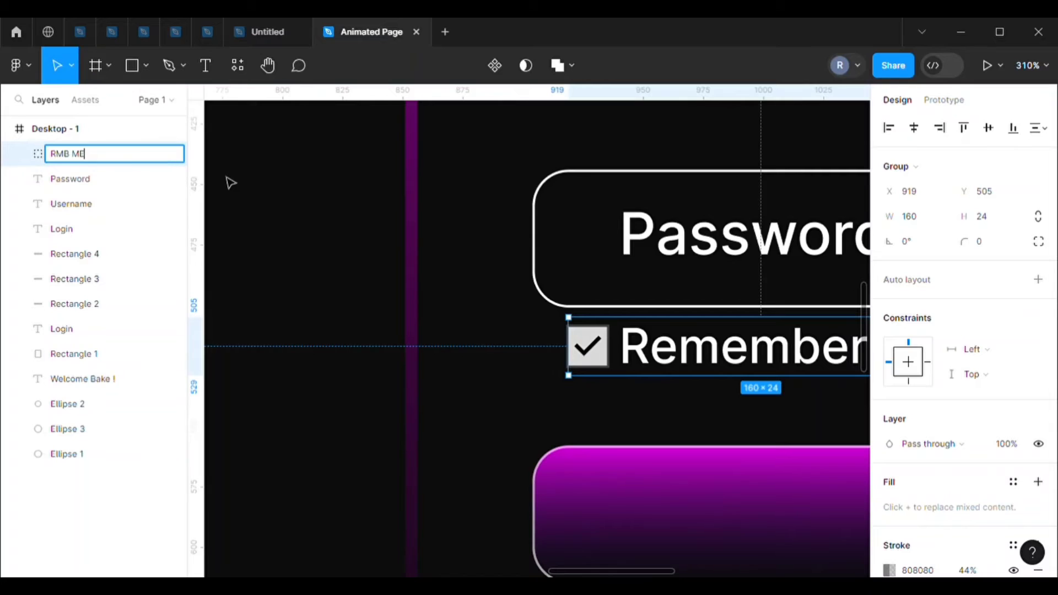
{"action": "left_click", "coordinate": [248, 178]}
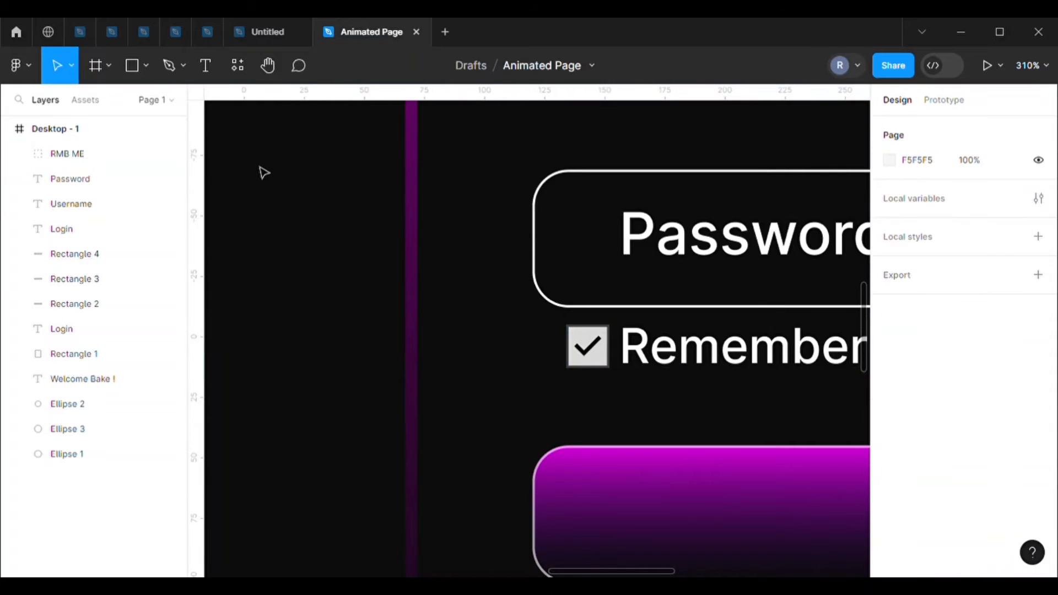
Duplicate the Remember me text below the gradient Login button and change the copy to "Forget Password?".
{"action": "left_click", "coordinate": [620, 353]}
{"action": "scroll", "coordinate": [485, 317], "scroll_direction": "down", "scroll_amount": 5}
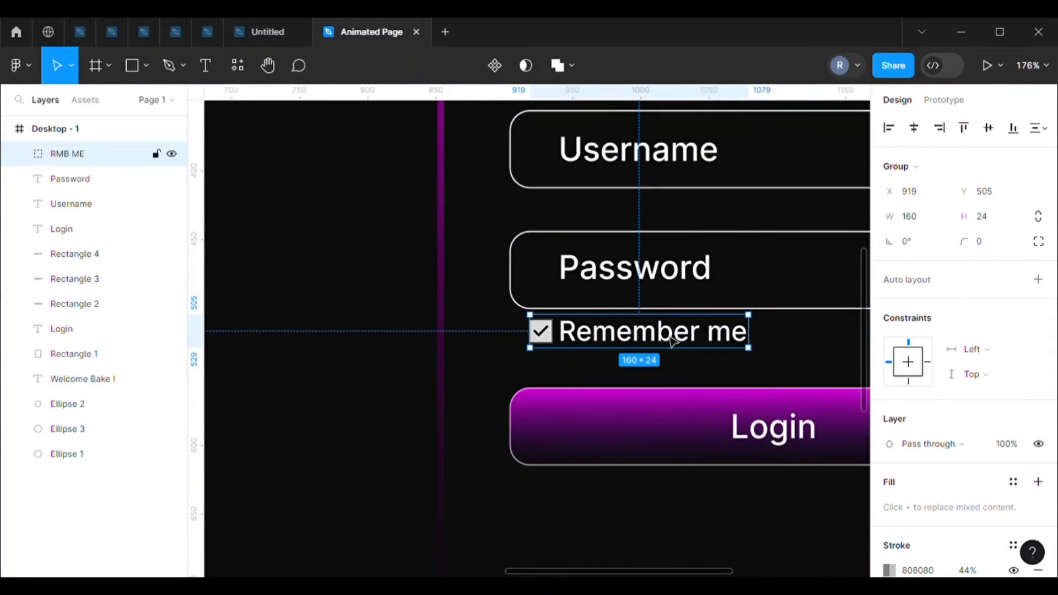
{"action": "scroll", "coordinate": [751, 290], "scroll_direction": "down", "scroll_amount": 1}
{"action": "scroll", "coordinate": [510, 317], "scroll_direction": "down", "scroll_amount": 2}
{"action": "left_click", "coordinate": [543, 291]}
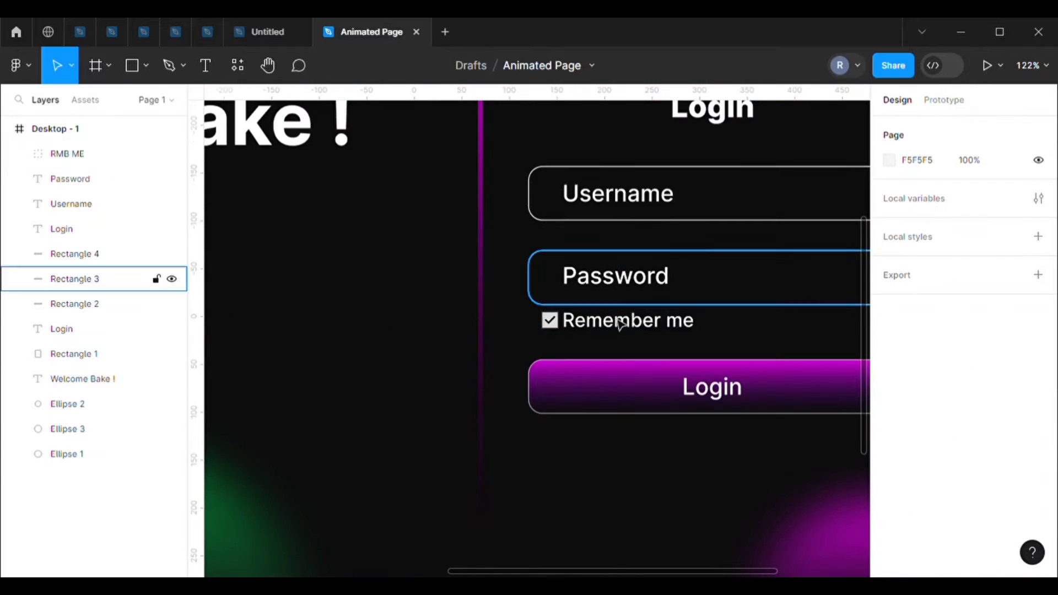
{"action": "double_click", "coordinate": [619, 323]}
{"action": "key", "text": "ctrl+d"}
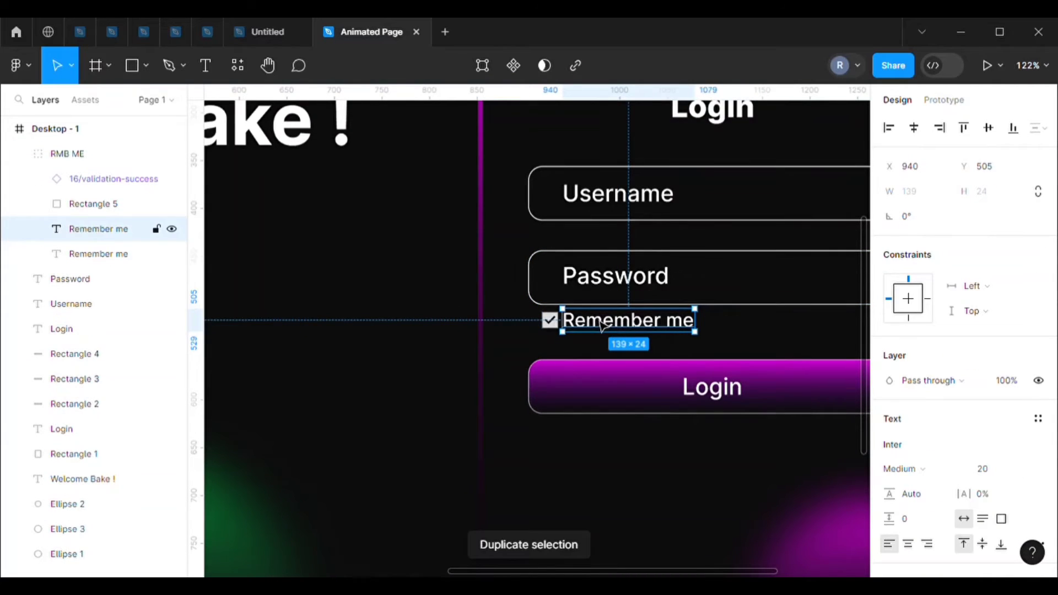
{"action": "left_click_drag", "start_coordinate": [600, 325], "coordinate": [712, 444]}
{"action": "double_click", "coordinate": [712, 444]}
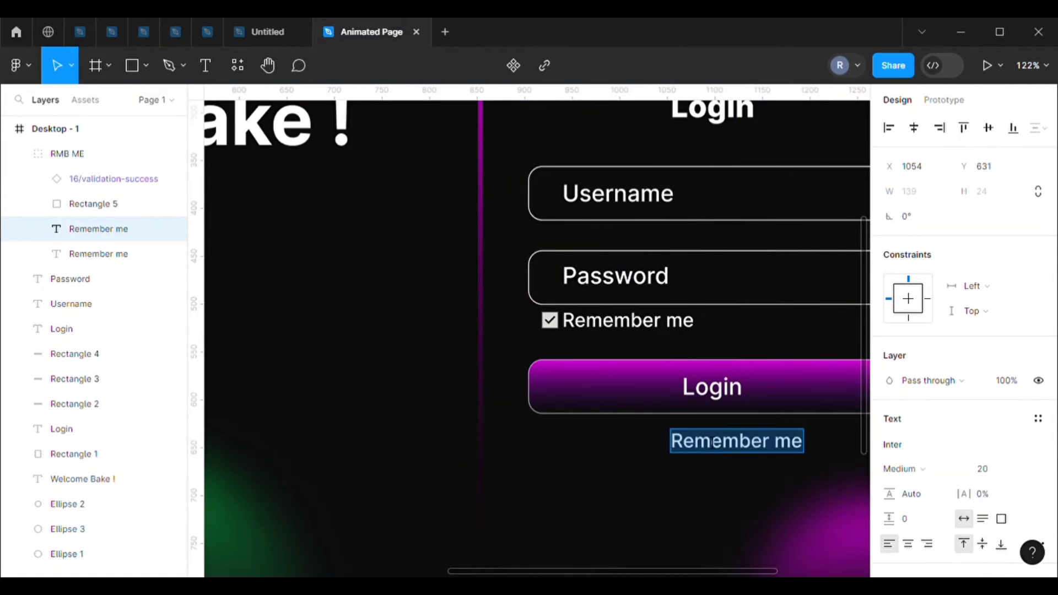
{"action": "type", "text": "Forget"}
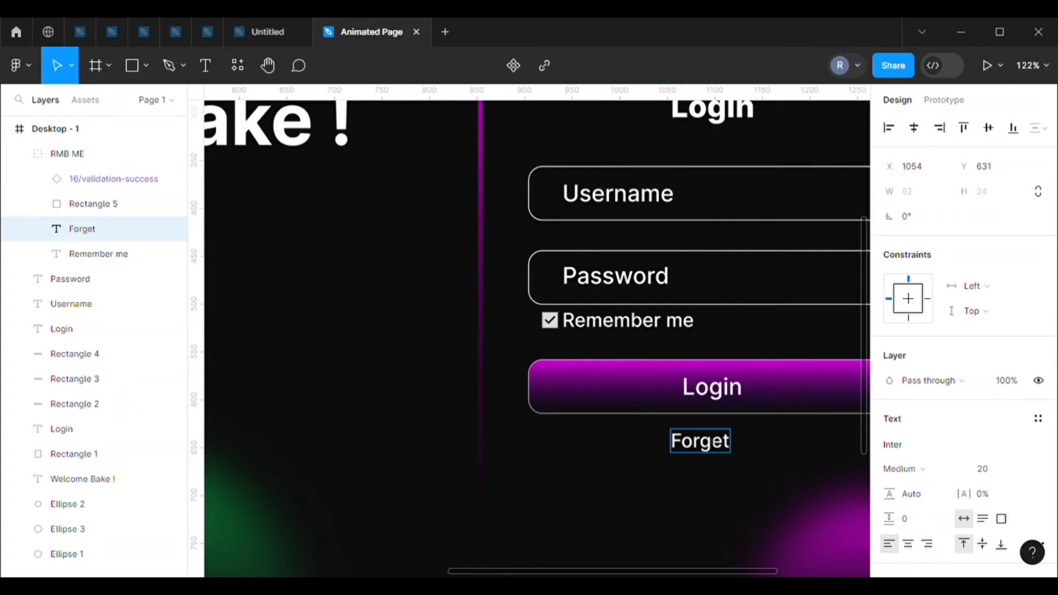
{"action": "type", "text": " Password?"}
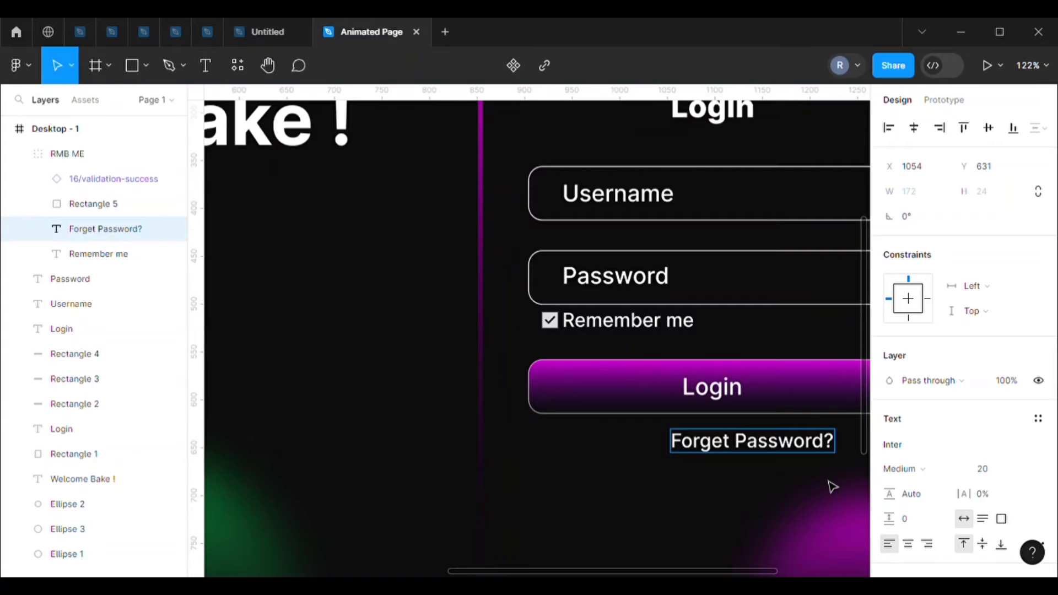
{"action": "key", "text": "Escape"}
Centre the "Forget Password?" text horizontally beneath the Login button.
{"action": "scroll", "coordinate": [829, 475], "scroll_direction": "down", "scroll_amount": 5}
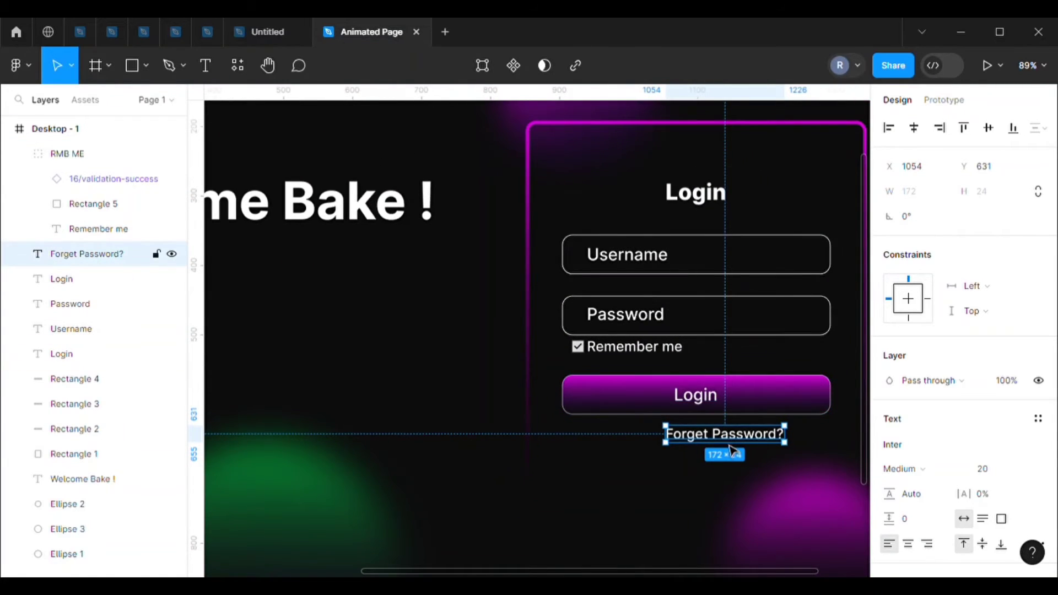
{"action": "left_click_drag", "start_coordinate": [732, 449], "coordinate": [685, 446]}
{"action": "left_click", "coordinate": [760, 186]}
{"action": "scroll", "coordinate": [760, 186], "scroll_direction": "down", "scroll_amount": 1}
{"action": "scroll", "coordinate": [762, 189], "scroll_direction": "down", "scroll_amount": 3}
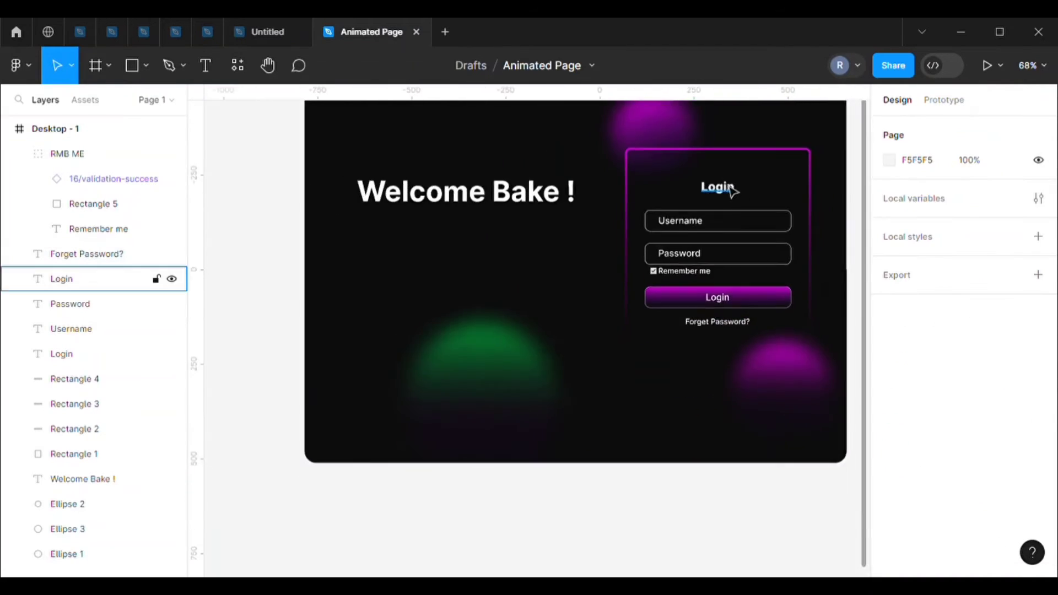
Add the text "Or" in Inter Medium 20 below "Forget Password?" and move it up slightly beneath that text.
{"action": "scroll", "coordinate": [831, 300], "scroll_direction": "up", "scroll_amount": 1}
{"action": "left_click", "coordinate": [738, 346]}
{"action": "left_click", "coordinate": [570, 292]}
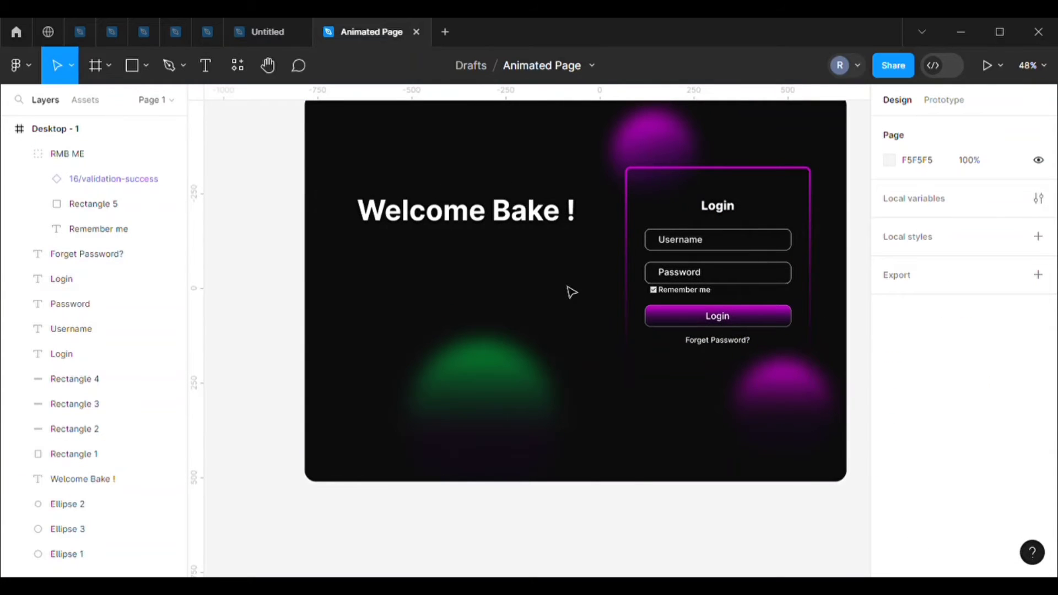
{"action": "left_click", "coordinate": [205, 66]}
{"action": "left_click", "coordinate": [728, 367]}
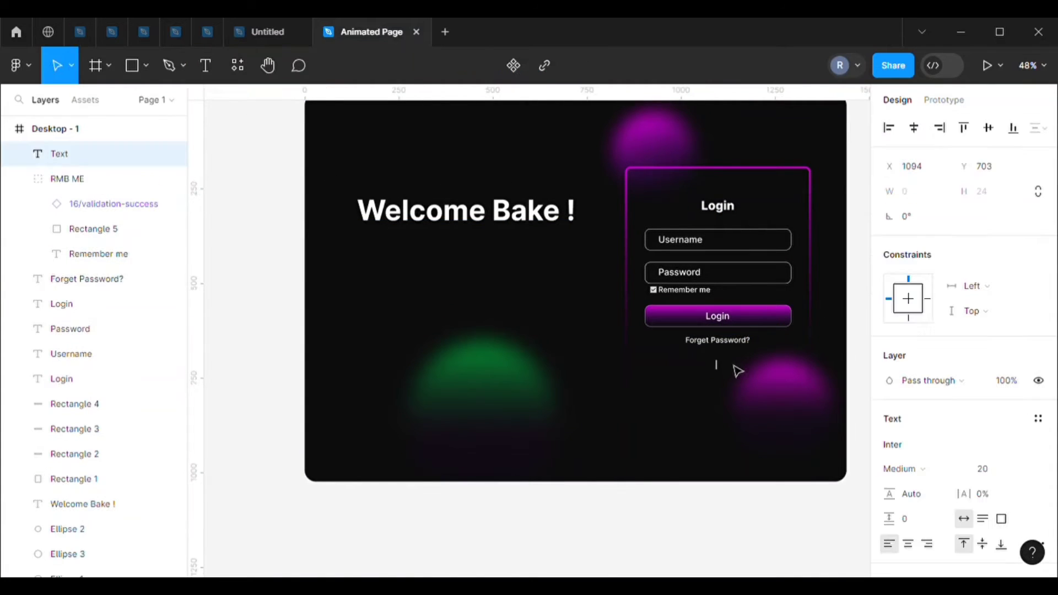
{"action": "scroll", "coordinate": [734, 370], "scroll_direction": "up", "scroll_amount": 5}
{"action": "type", "text": "Or"}
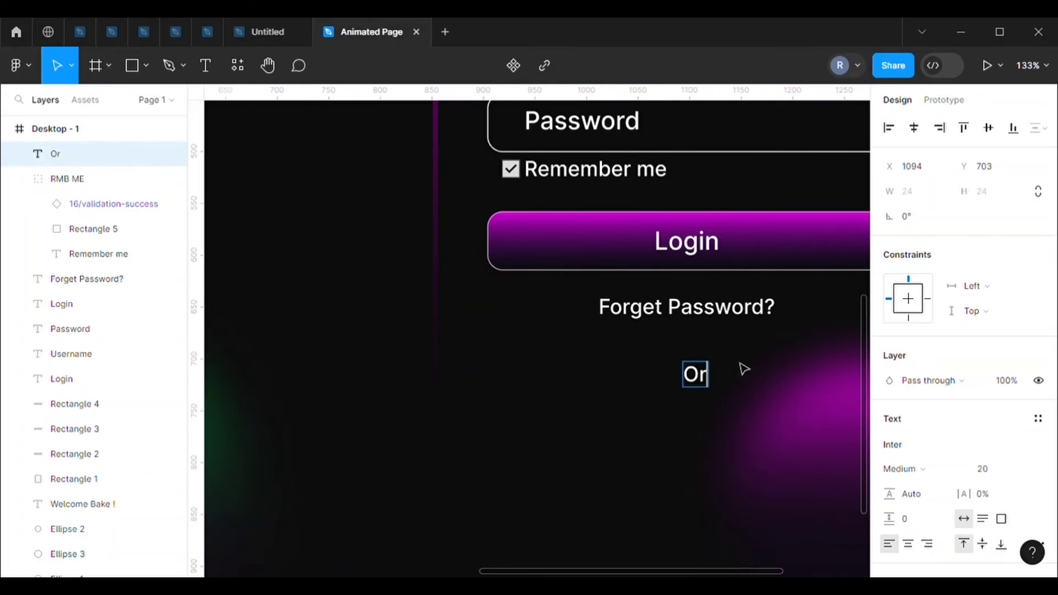
{"action": "key", "text": "Escape"}
{"action": "left_click_drag", "start_coordinate": [703, 385], "coordinate": [701, 375]}
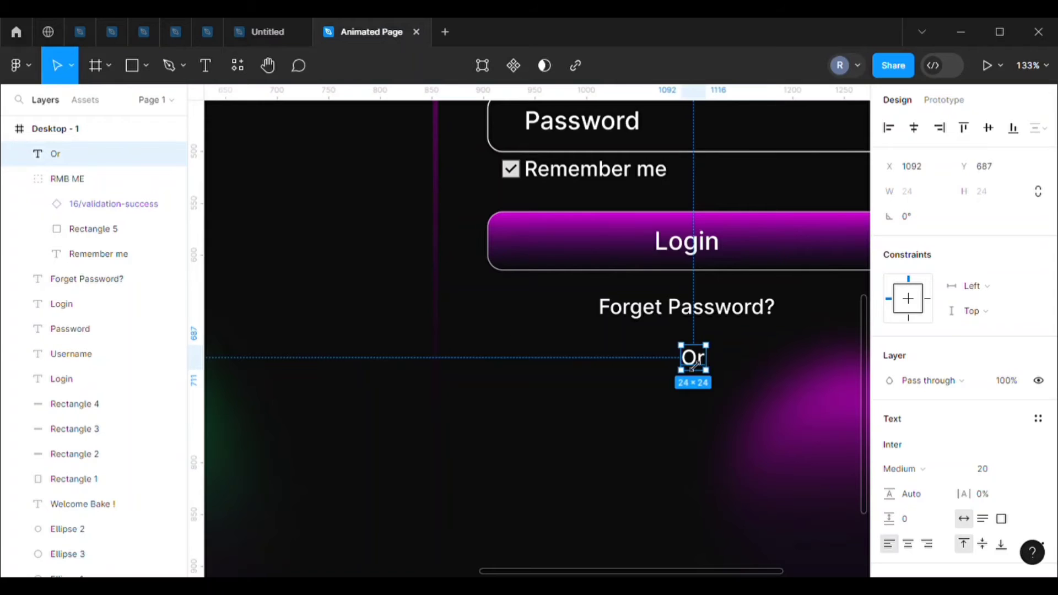
Align the "Or" and "Forget Password?" texts to the horizontal centre of the login card rectangle.
{"action": "left_click_drag", "start_coordinate": [377, 305], "coordinate": [694, 361]}
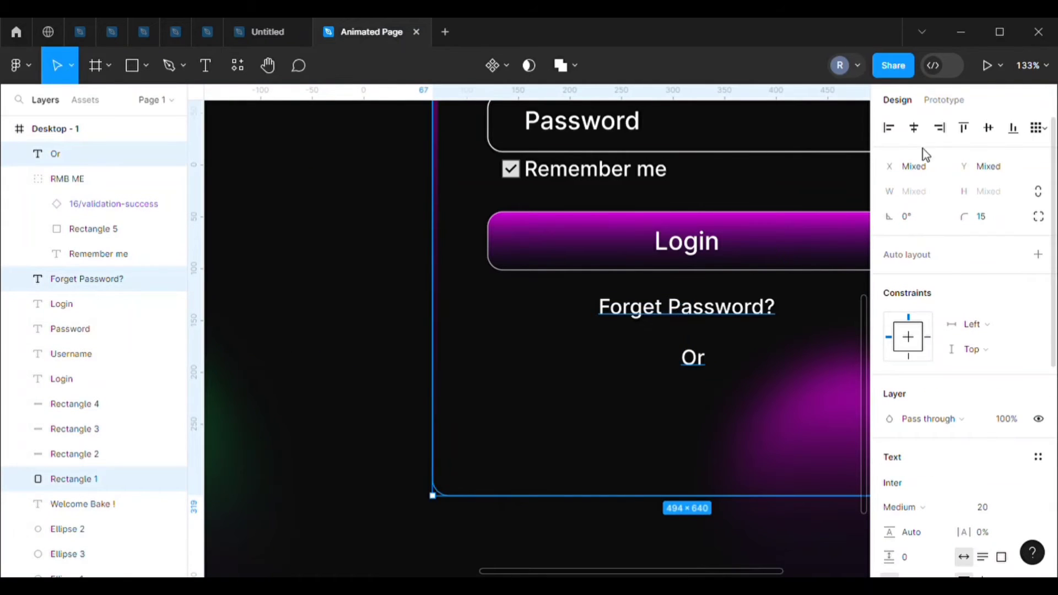
{"action": "left_click", "coordinate": [914, 129]}
{"action": "left_click", "coordinate": [397, 246]}
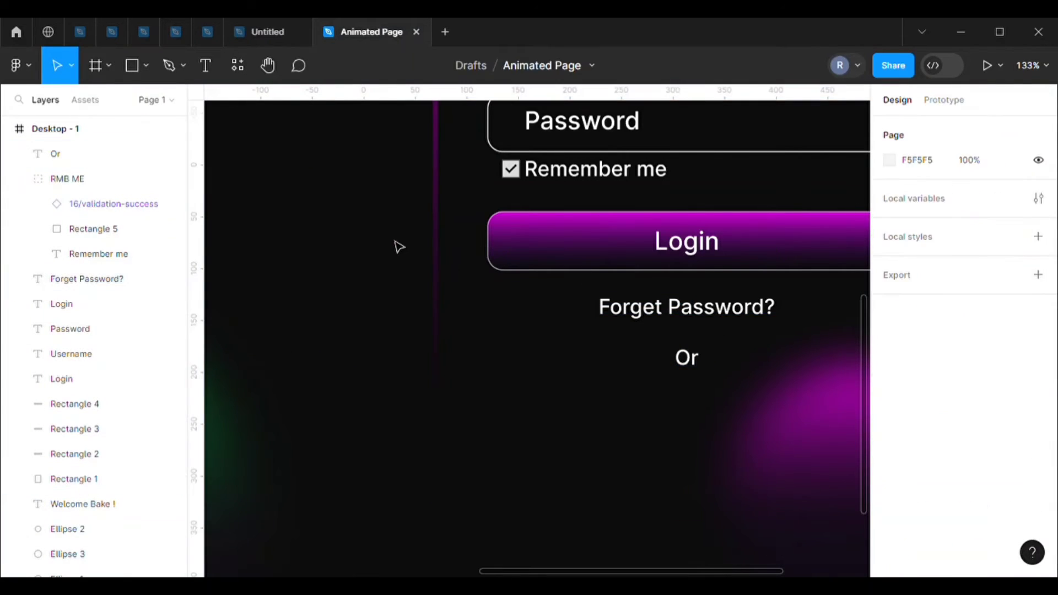
{"action": "left_click", "coordinate": [686, 372]}
{"action": "left_click", "coordinate": [649, 344]}
Draw a line about 154 px long just left of "Or" and set its rotation to 0°.
{"action": "left_click", "coordinate": [146, 65]}
{"action": "left_click", "coordinate": [131, 121]}
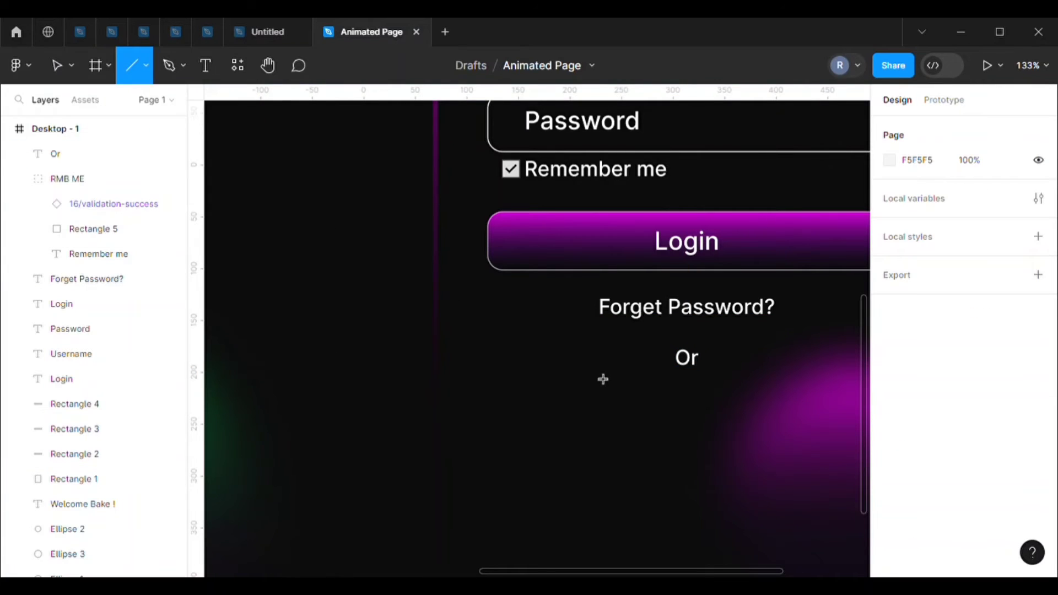
{"action": "left_click_drag", "start_coordinate": [503, 362], "coordinate": [662, 359]}
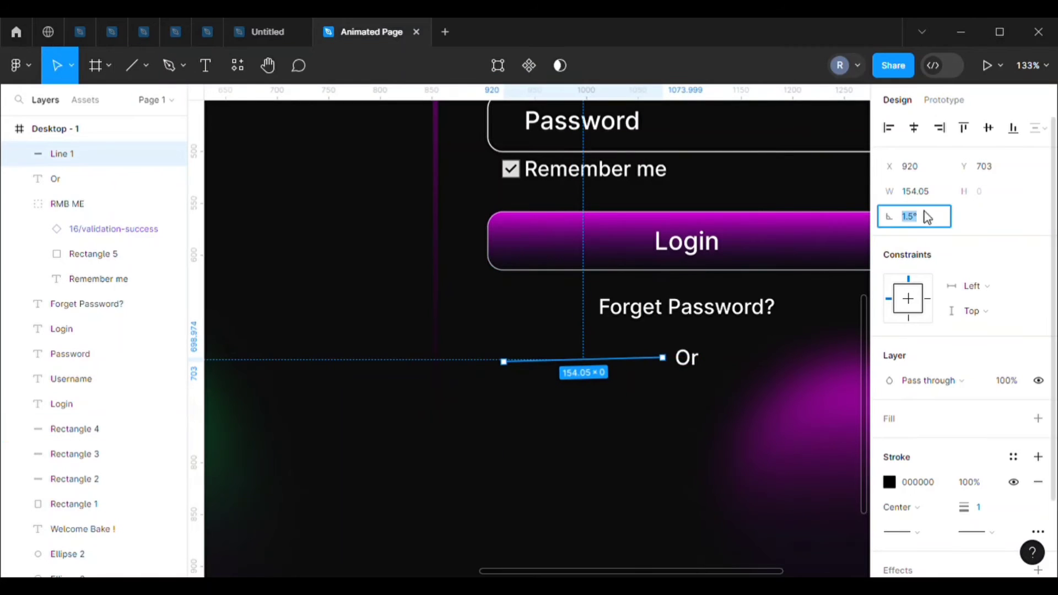
{"action": "key", "text": "BackSpace"}
{"action": "left_click", "coordinate": [649, 373]}
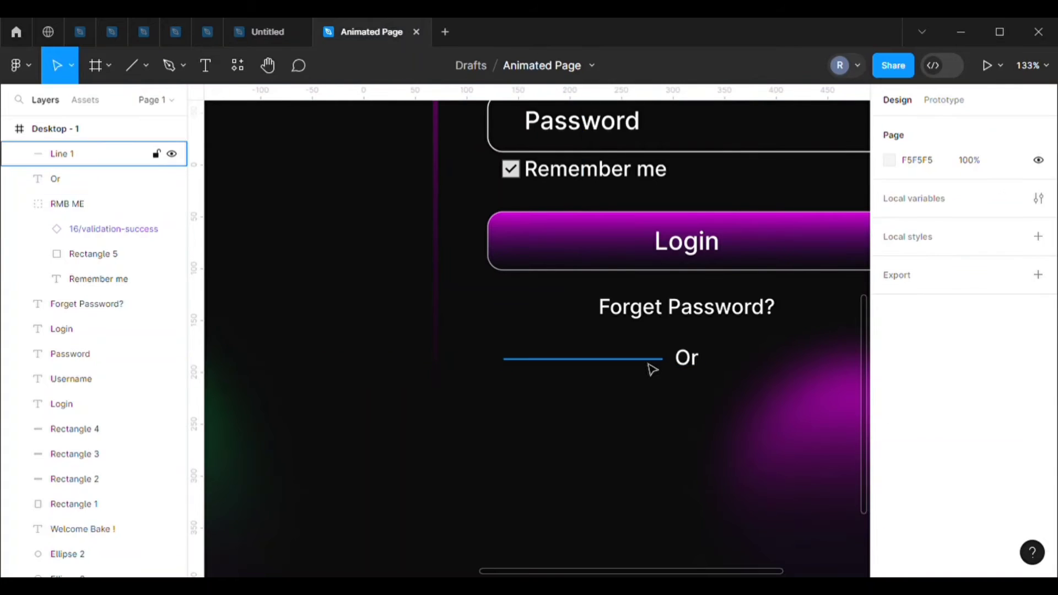
Change the stroke colour of the line beside "Or" to off-white F2F2F2.
{"action": "left_click", "coordinate": [652, 365]}
{"action": "left_click", "coordinate": [889, 482]}
{"action": "mouse_move", "coordinate": [736, 292]}
{"action": "left_mouse_down"}
{"action": "mouse_move", "coordinate": [665, 224]}
{"action": "mouse_move", "coordinate": [648, 183]}
{"action": "left_mouse_up"}
{"action": "left_click", "coordinate": [855, 125]}
Duplicate the off-white line and place the copy level with the original on the right side of "Or".
{"action": "key", "text": "ctrl+d"}
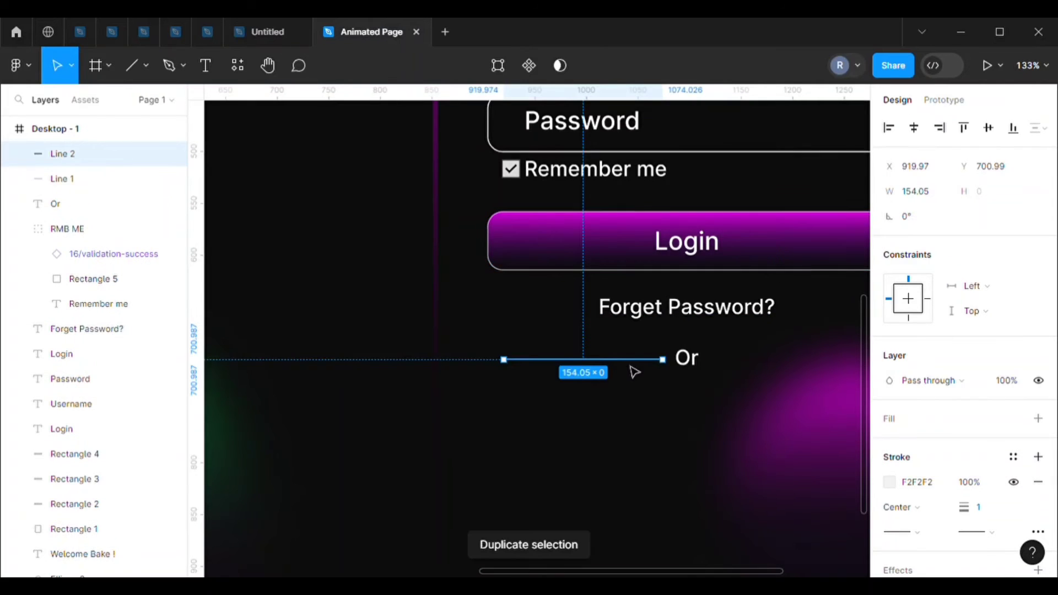
{"action": "key", "text": "Tab"}
{"action": "key", "text": "Tab"}
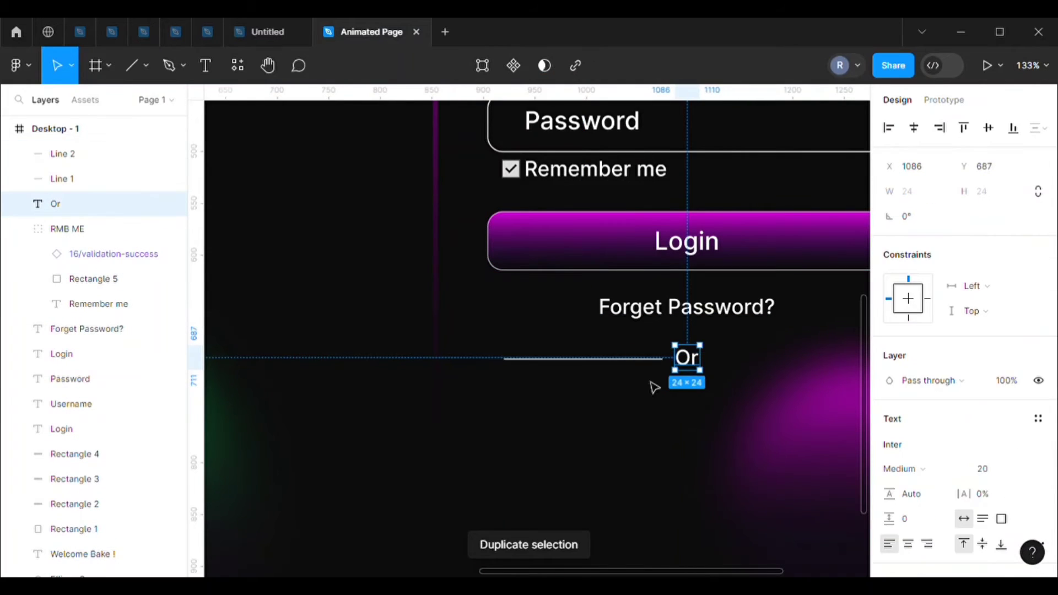
{"action": "left_click", "coordinate": [602, 371]}
{"action": "left_click_drag", "start_coordinate": [783, 373], "coordinate": [815, 370]}
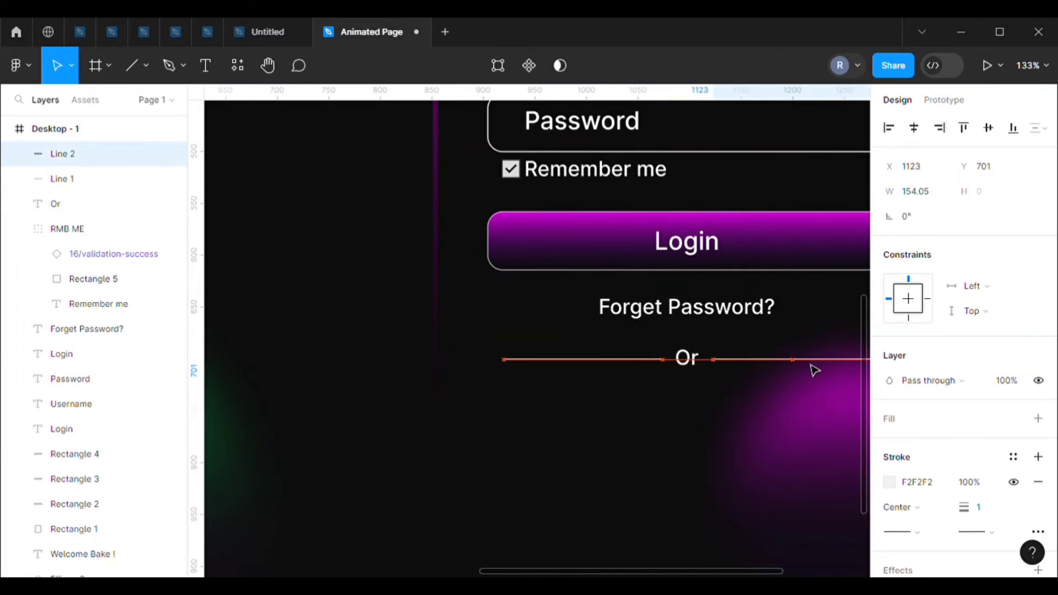
{"action": "left_click", "coordinate": [708, 420]}
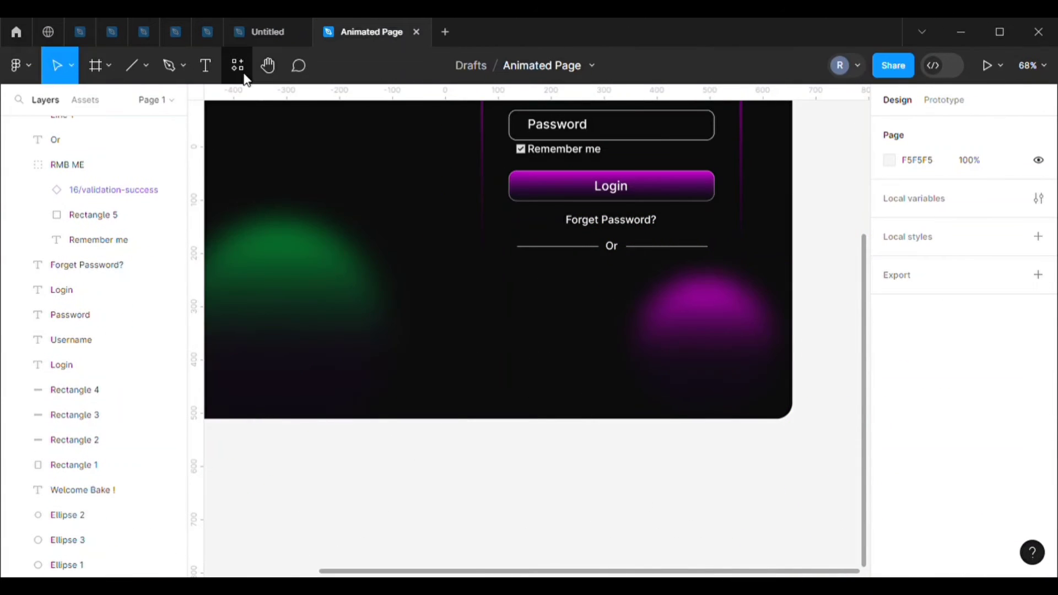
Insert the Google symbol as an SVG onto the canvas using the Brandfetch plugin.
{"action": "left_click", "coordinate": [238, 67]}
{"action": "left_click", "coordinate": [329, 110]}
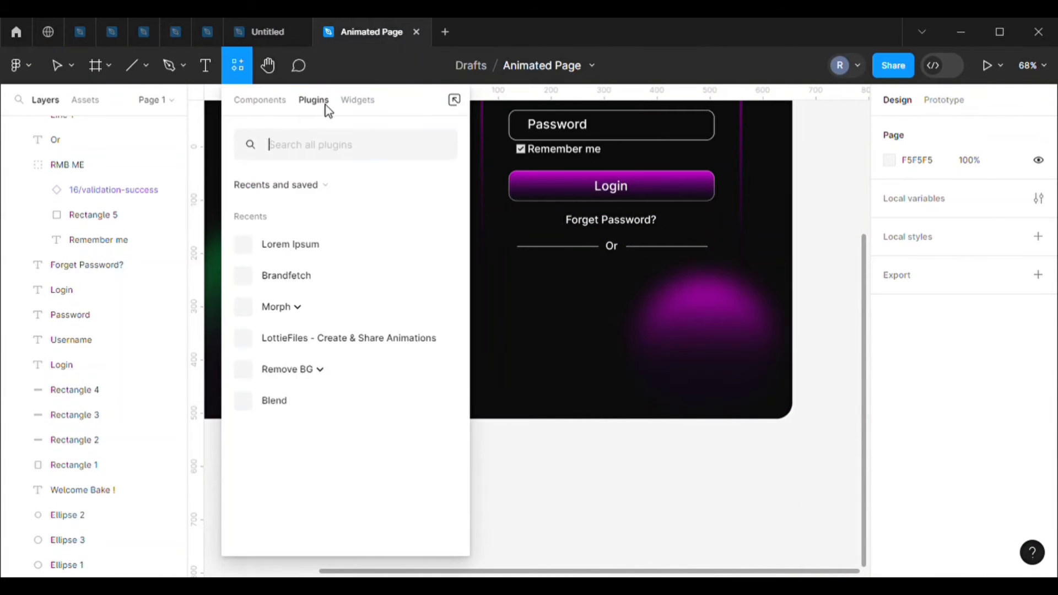
{"action": "left_click", "coordinate": [315, 282]}
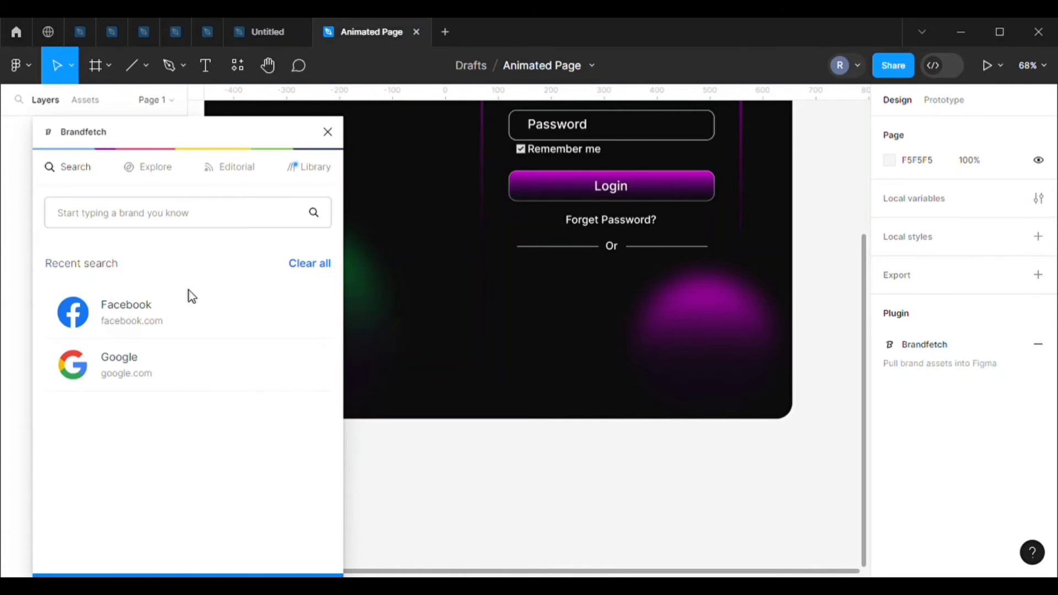
{"action": "left_click", "coordinate": [142, 366]}
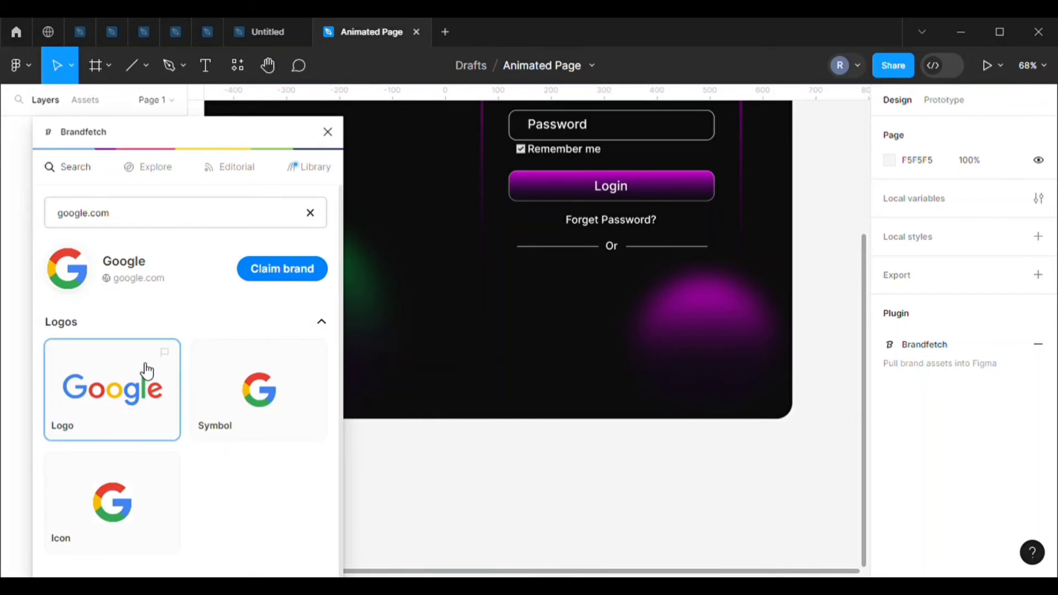
{"action": "left_click", "coordinate": [255, 415]}
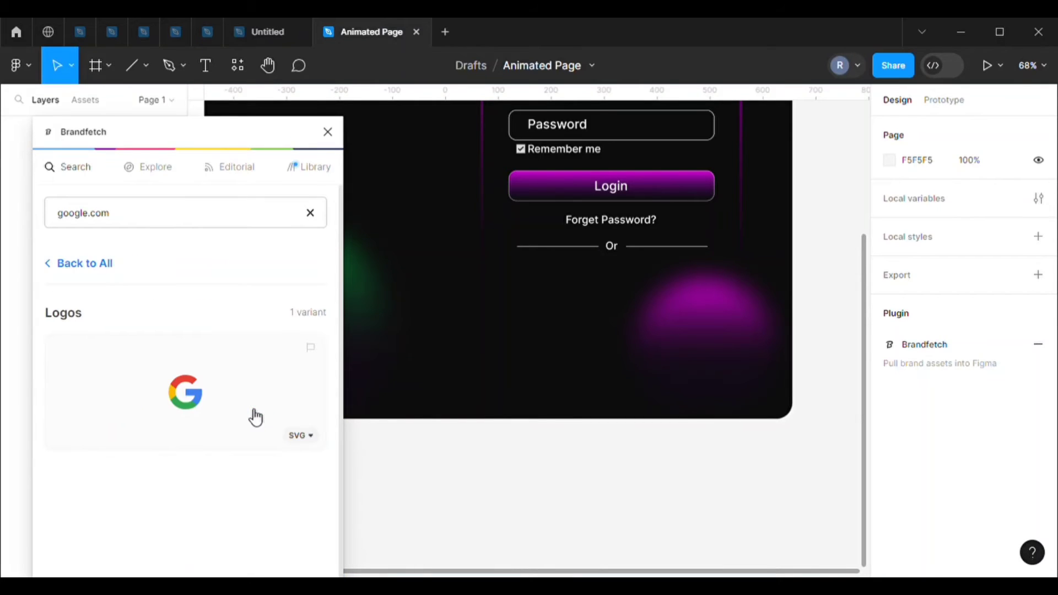
{"action": "left_click", "coordinate": [197, 404]}
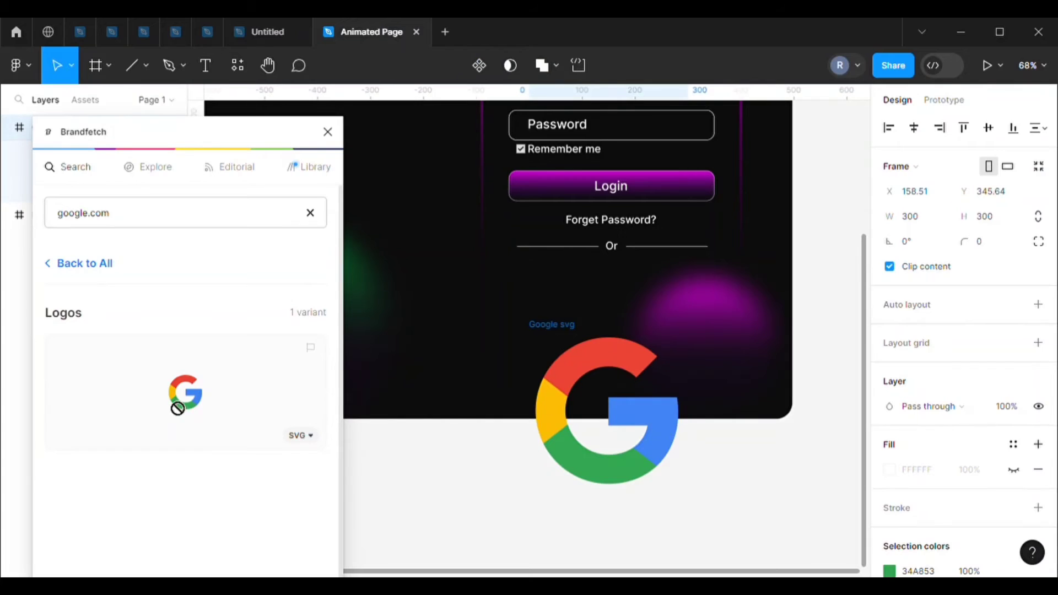
Insert the blue Facebook symbol as an SVG beside the Google logo with Brandfetch, and close the plugin.
{"action": "left_click", "coordinate": [311, 214]}
{"action": "left_click", "coordinate": [153, 370]}
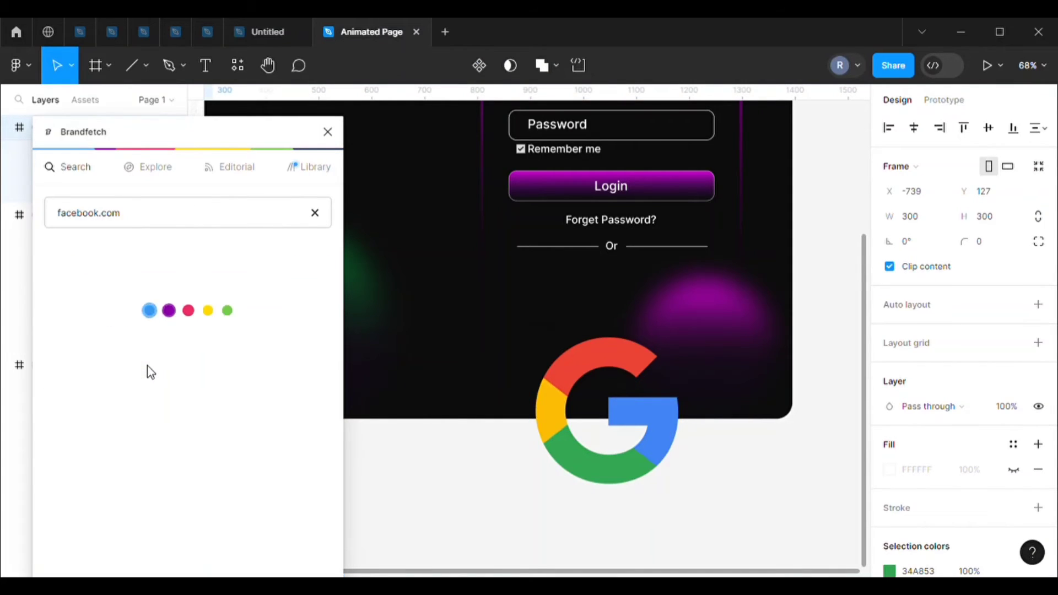
{"action": "left_click", "coordinate": [272, 404]}
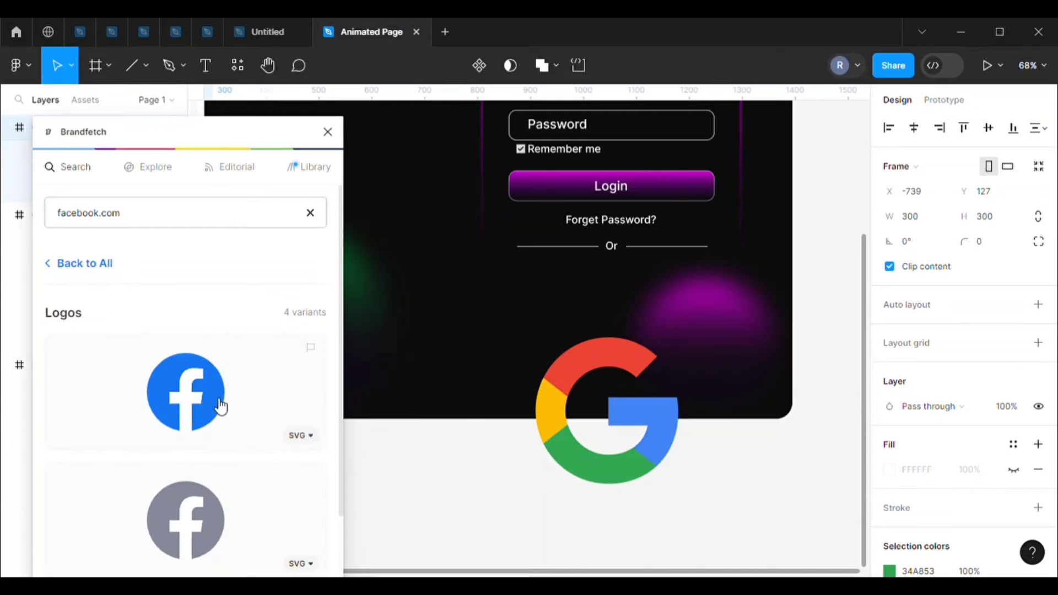
{"action": "left_click_drag", "start_coordinate": [413, 396], "coordinate": [408, 397]}
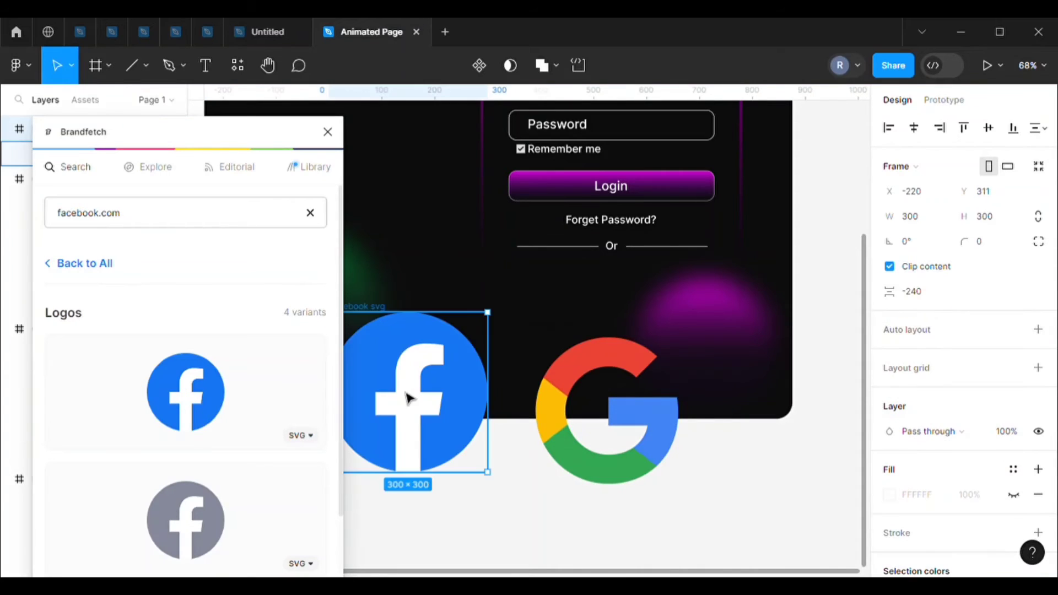
{"action": "left_click", "coordinate": [327, 131]}
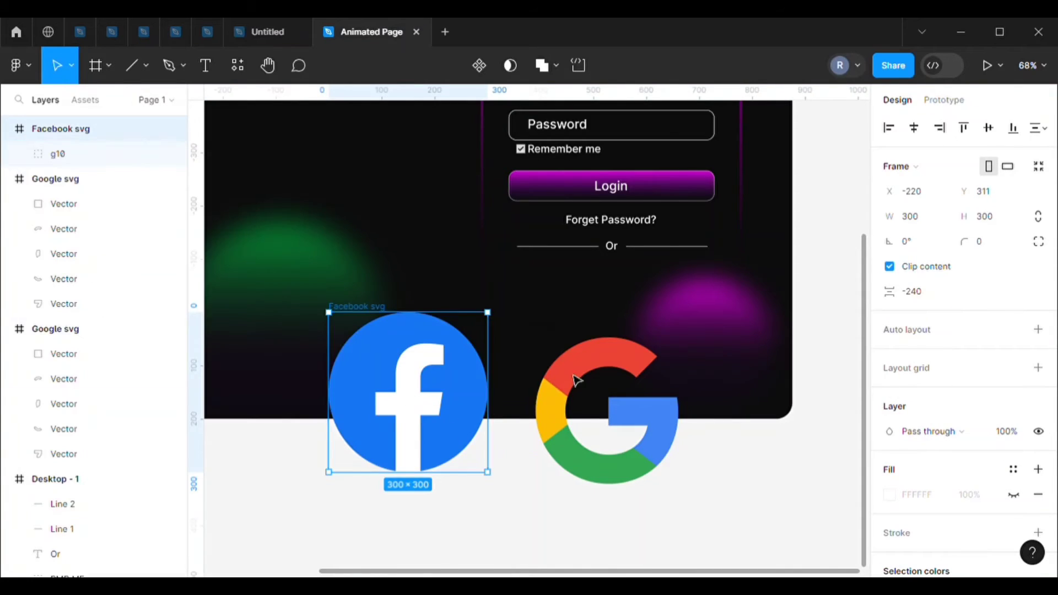
Resize the Google logo frame proportionally to a width of 50.
{"action": "left_click", "coordinate": [603, 380]}
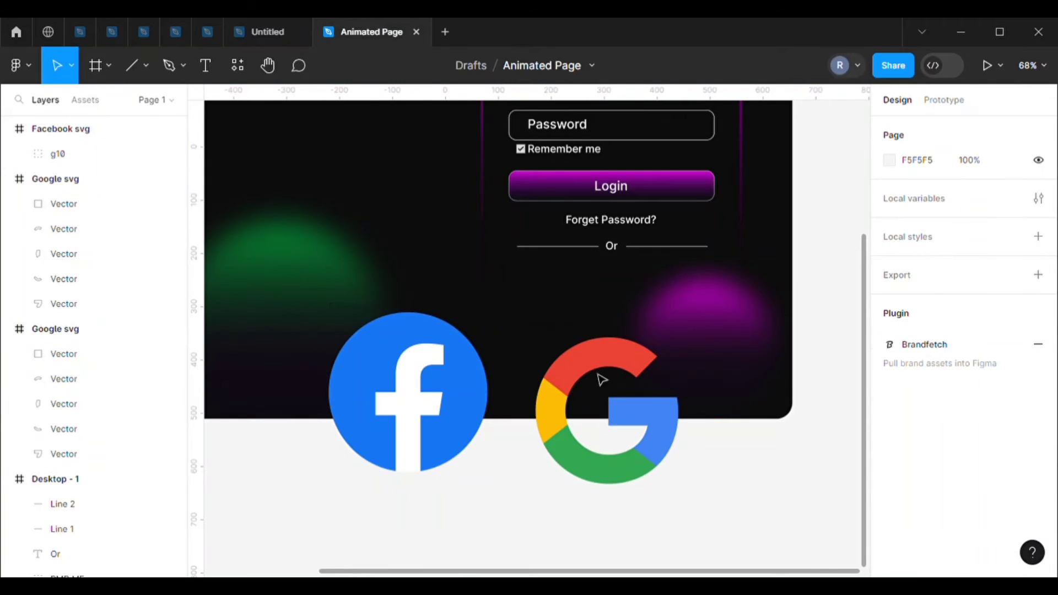
{"action": "left_click", "coordinate": [600, 367]}
{"action": "left_click", "coordinate": [562, 328]}
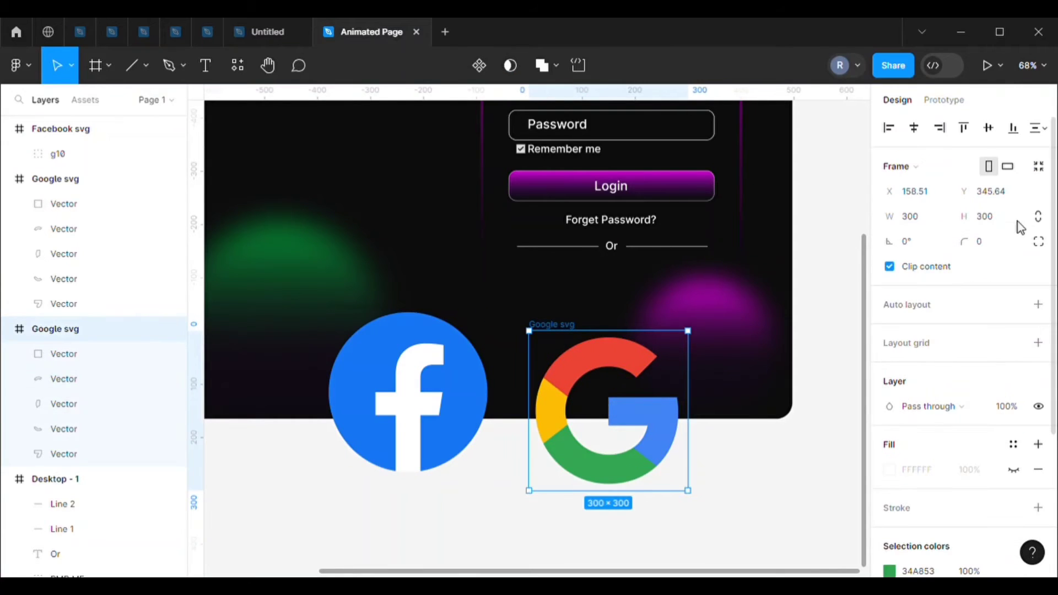
{"action": "left_click", "coordinate": [915, 224]}
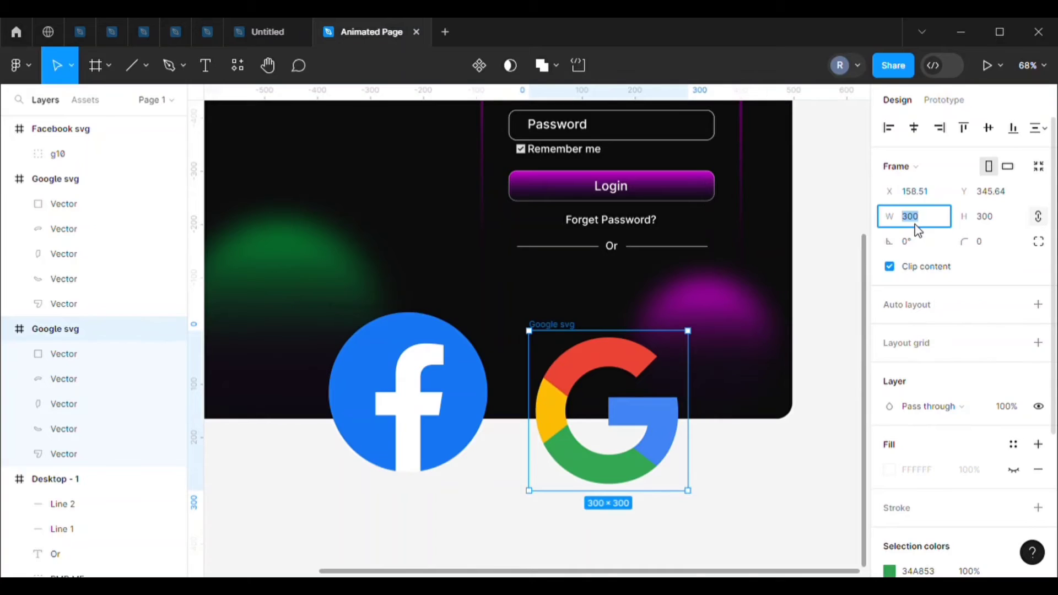
{"action": "type", "text": "50"}
{"action": "key", "text": "Return"}
{"action": "left_click", "coordinate": [777, 468]}
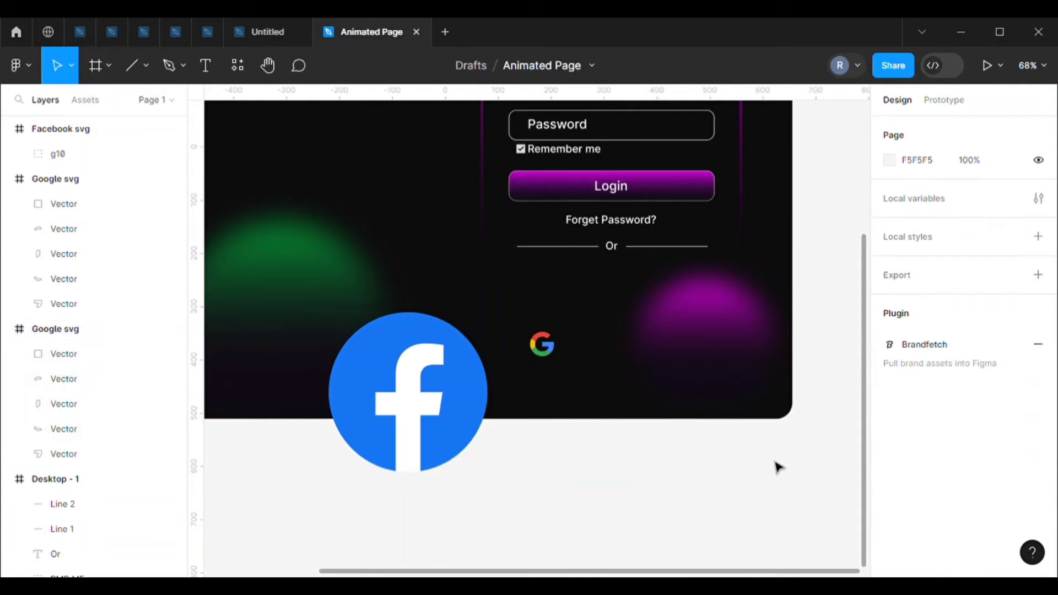
Resize the Facebook logo frame proportionally to a width of 50.
{"action": "left_click", "coordinate": [61, 453]}
{"action": "key", "text": "Escape"}
{"action": "left_click", "coordinate": [423, 373]}
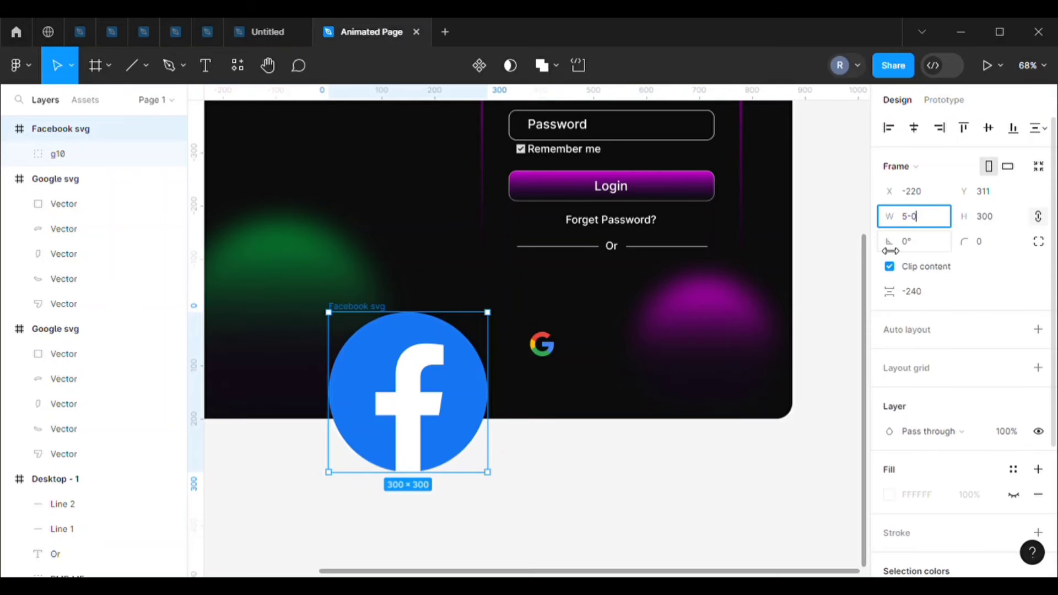
{"action": "key", "text": "Return"}
{"action": "key", "text": "Escape"}
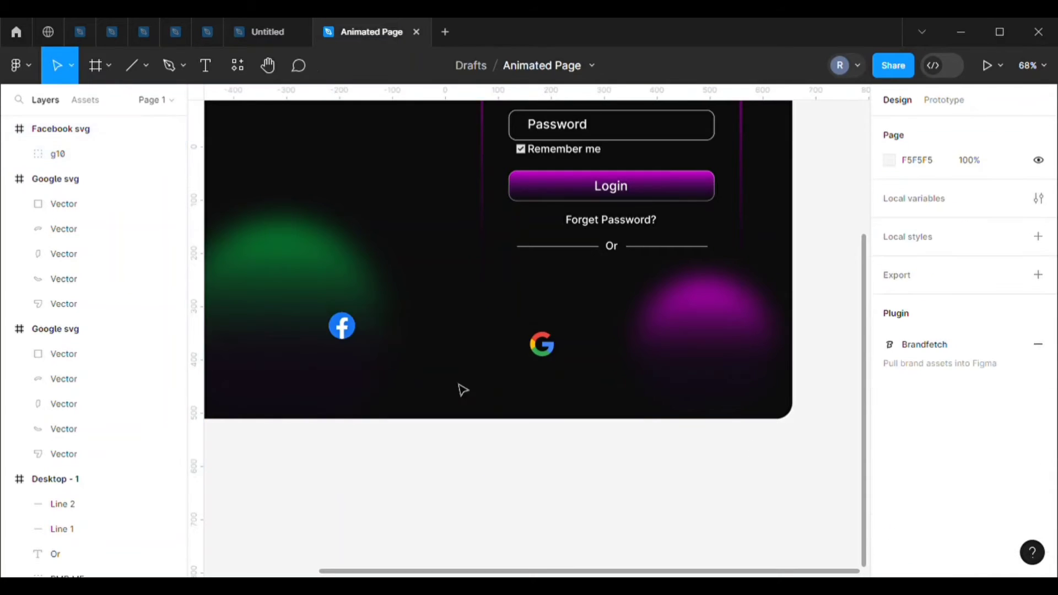
Move the Facebook and Google logos side by side below the "Or" divider, with Google on the left.
{"action": "left_click_drag", "start_coordinate": [343, 325], "coordinate": [656, 288]}
{"action": "left_click_drag", "start_coordinate": [549, 348], "coordinate": [649, 291]}
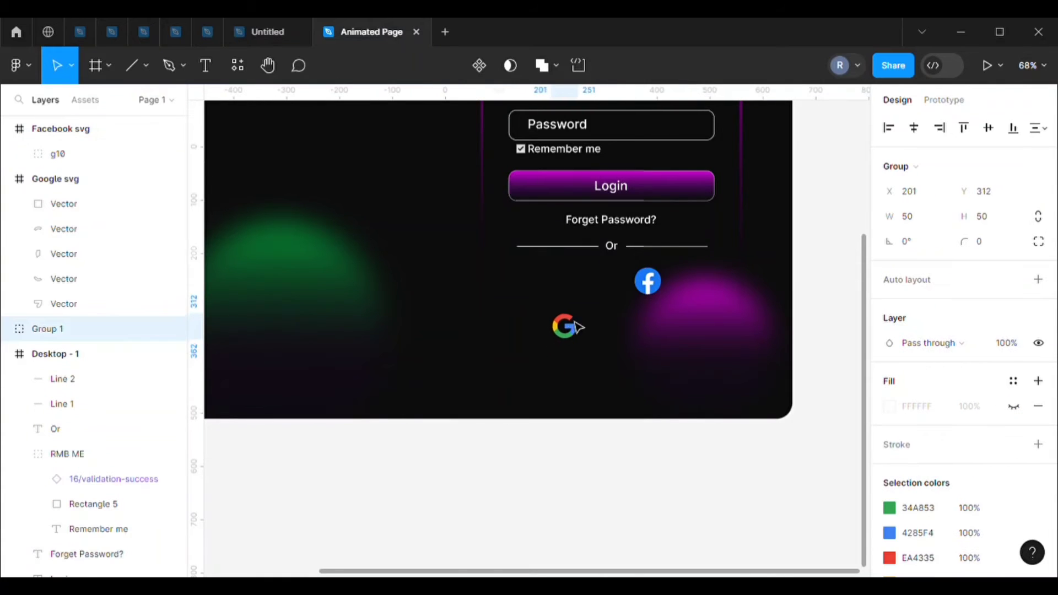
{"action": "left_click", "coordinate": [603, 313]}
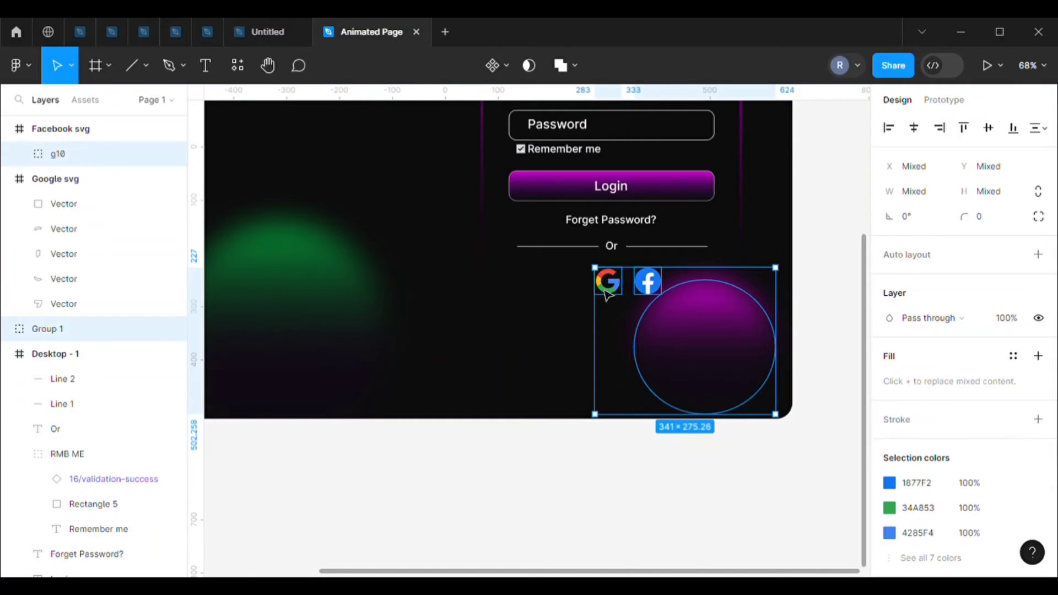
Move the lower purple gradient circle towards the frame's bottom-right corner, to about X 1211, Y 787.
{"action": "left_click", "coordinate": [543, 302]}
{"action": "left_click_drag", "start_coordinate": [719, 336], "coordinate": [756, 348]}
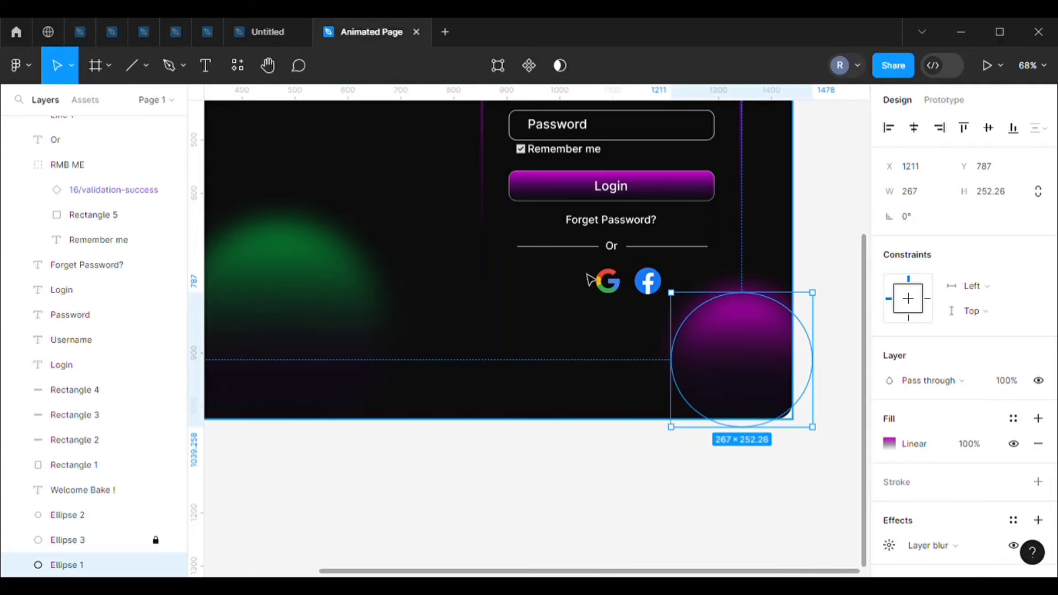
Select the Google and Facebook logos together and nudge them left and slightly up, centred beneath "Or" at Y 224.
{"action": "left_click_drag", "start_coordinate": [585, 262], "coordinate": [671, 315]}
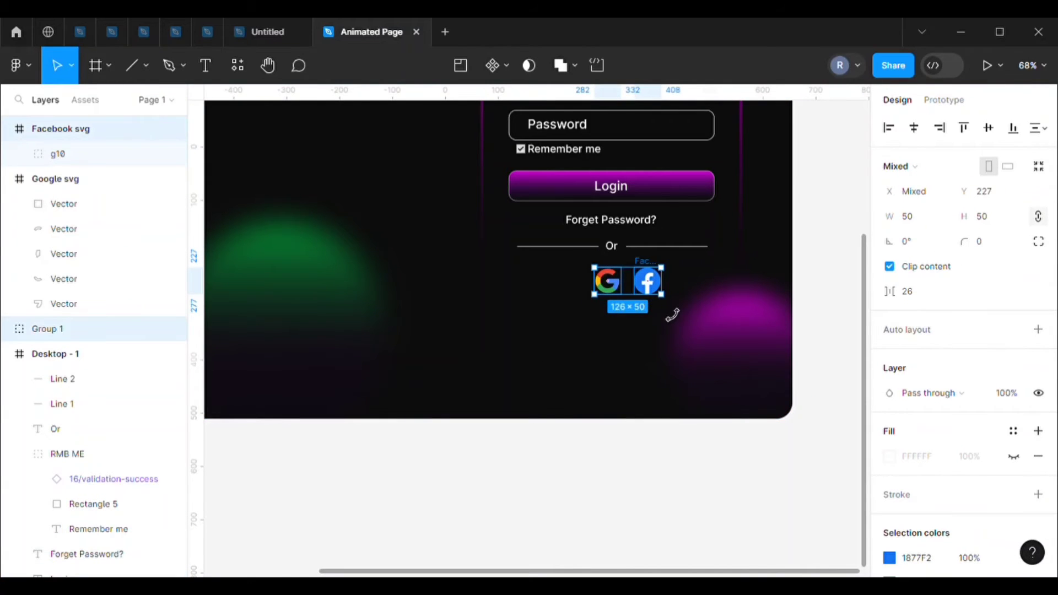
{"action": "key", "text": "Left"}
{"action": "key", "text": "Left"}
{"action": "key", "text": "Left"}
{"action": "key", "text": "Left"}
{"action": "key", "text": "Left"}
{"action": "key", "text": "Left"}
{"action": "key", "text": "Left"}
{"action": "key", "text": "Left"}
{"action": "key", "text": "Left"}
{"action": "key", "text": "Left"}
{"action": "key", "text": "Left"}
{"action": "key", "text": "Left"}
{"action": "key", "text": "Left"}
{"action": "key", "text": "Left"}
{"action": "key", "text": "Left"}
{"action": "key", "text": "Left"}
{"action": "key", "text": "Left"}
{"action": "key", "text": "Left"}
{"action": "key", "text": "Left"}
{"action": "key", "text": "Left"}
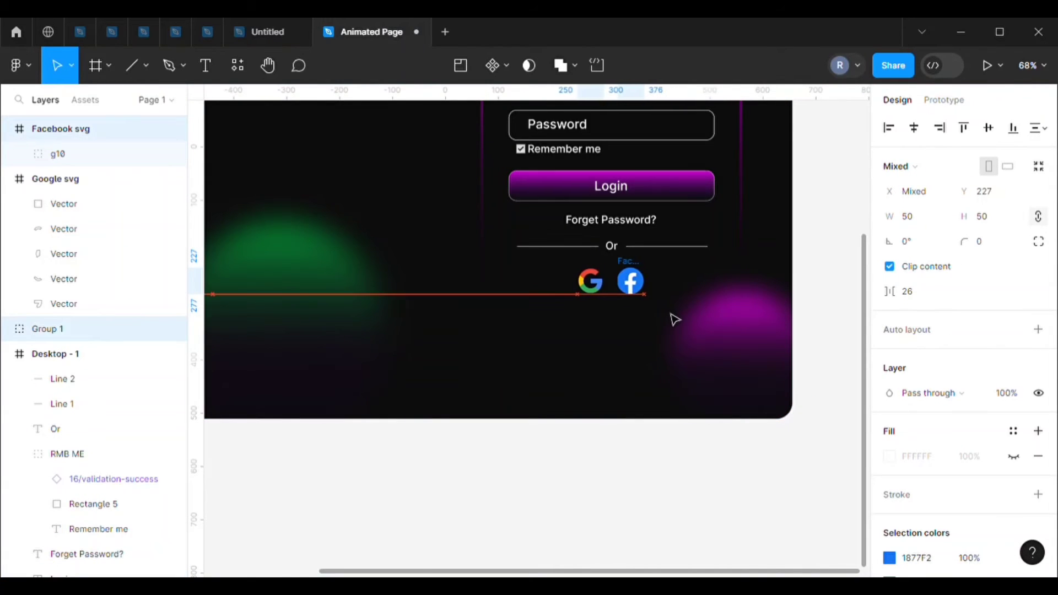
{"action": "key", "text": "Right"}
{"action": "key", "text": "Right"}
{"action": "key", "text": "Right"}
{"action": "key", "text": "Right"}
{"action": "key", "text": "Right"}
{"action": "key", "text": "Right"}
{"action": "key", "text": "Right"}
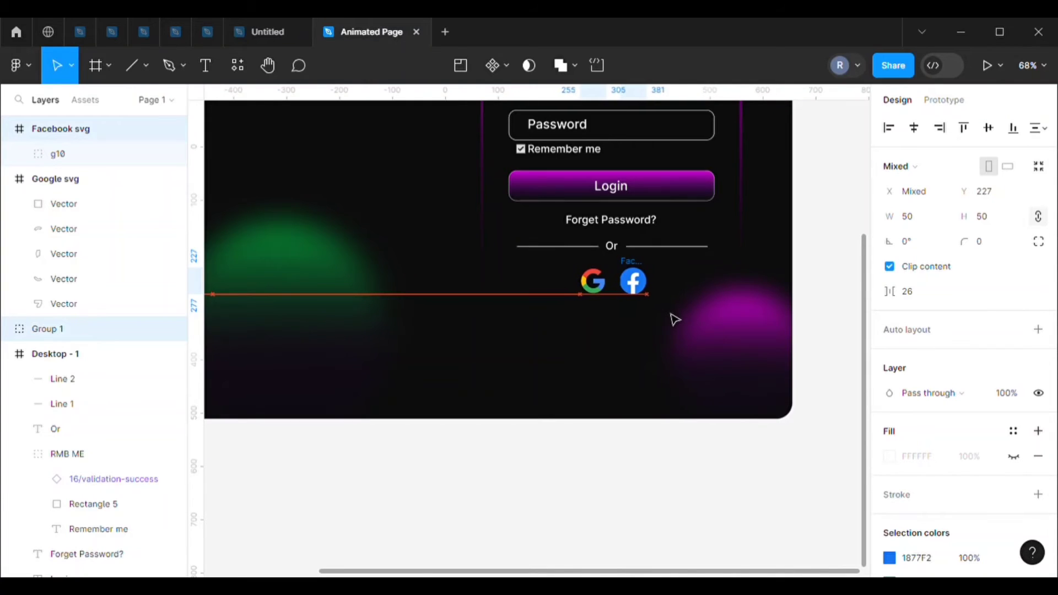
{"action": "key", "text": "Left"}
{"action": "key", "text": "Left"}
{"action": "key", "text": "Left"}
{"action": "key", "text": "Up"}
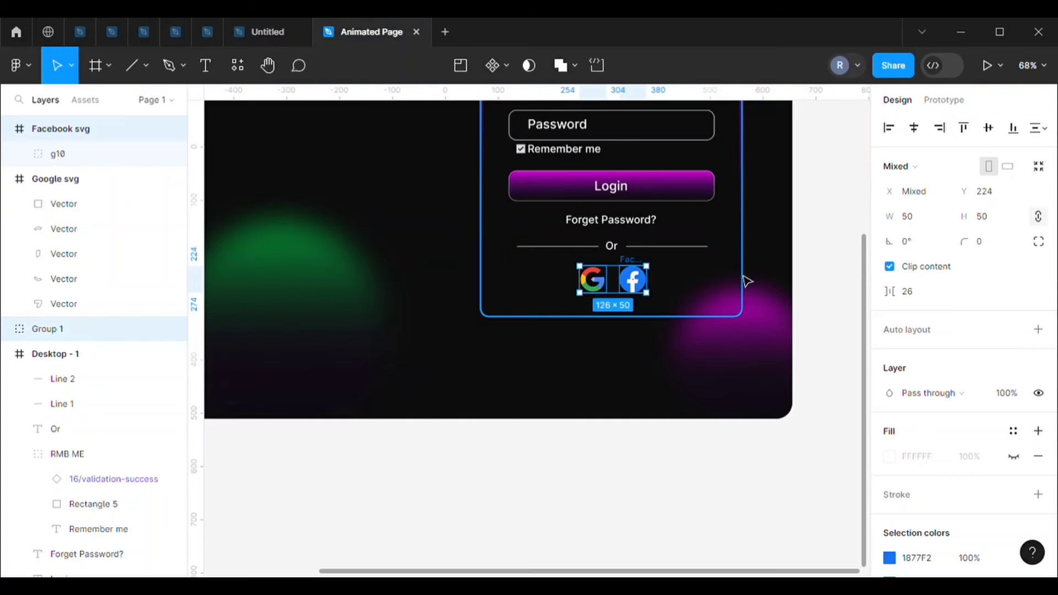
Paste the white lorem ipsum paragraph and place it beneath the "Welcome Bake !" heading at about X 145, Y 365.
{"action": "left_click", "coordinate": [818, 250]}
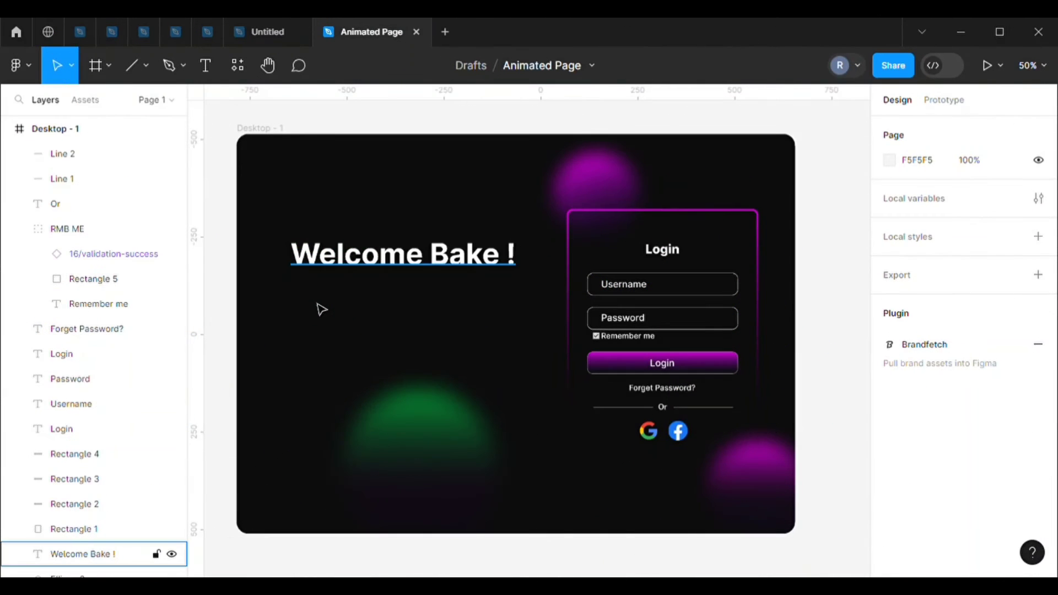
{"action": "right_click", "coordinate": [309, 302]}
{"action": "left_click", "coordinate": [342, 118]}
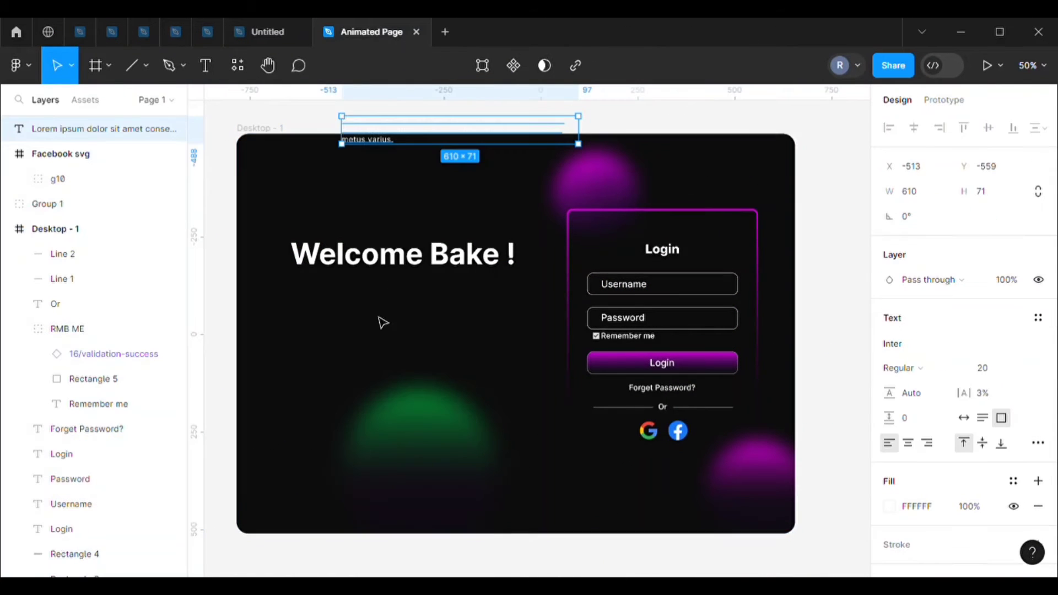
{"action": "left_click_drag", "start_coordinate": [429, 142], "coordinate": [382, 299]}
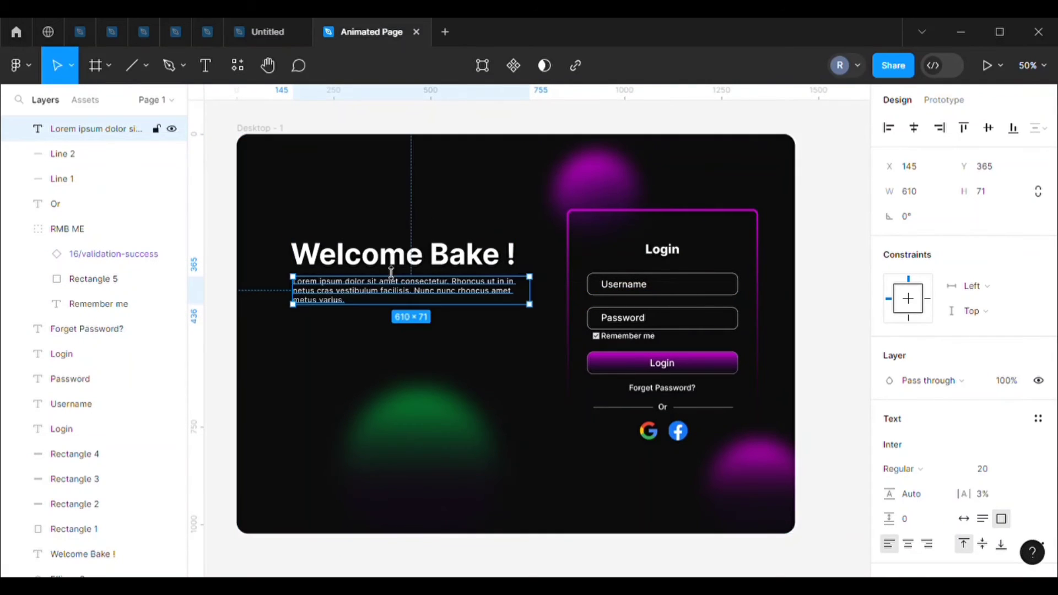
{"action": "left_click", "coordinate": [384, 190]}
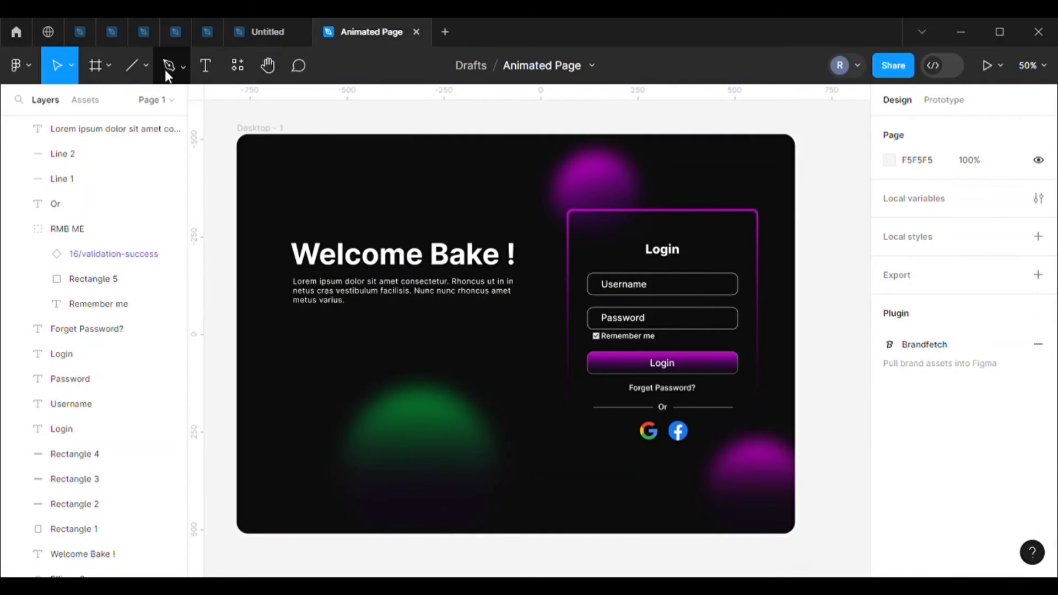
Draw a rectangle about 124 × 34 below the paragraph, left-aligned with its text at about X 145, Y 469.
{"action": "left_click", "coordinate": [146, 66]}
{"action": "left_click", "coordinate": [140, 102]}
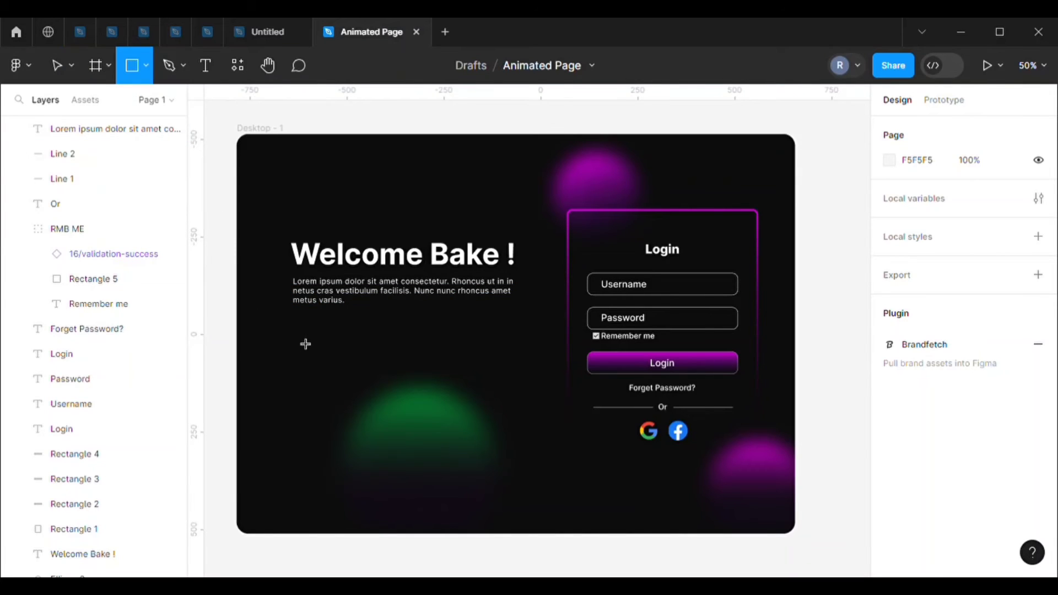
{"action": "left_click_drag", "start_coordinate": [293, 324], "coordinate": [342, 337]}
{"action": "scroll", "coordinate": [302, 313], "scroll_direction": "up", "scroll_amount": 6}
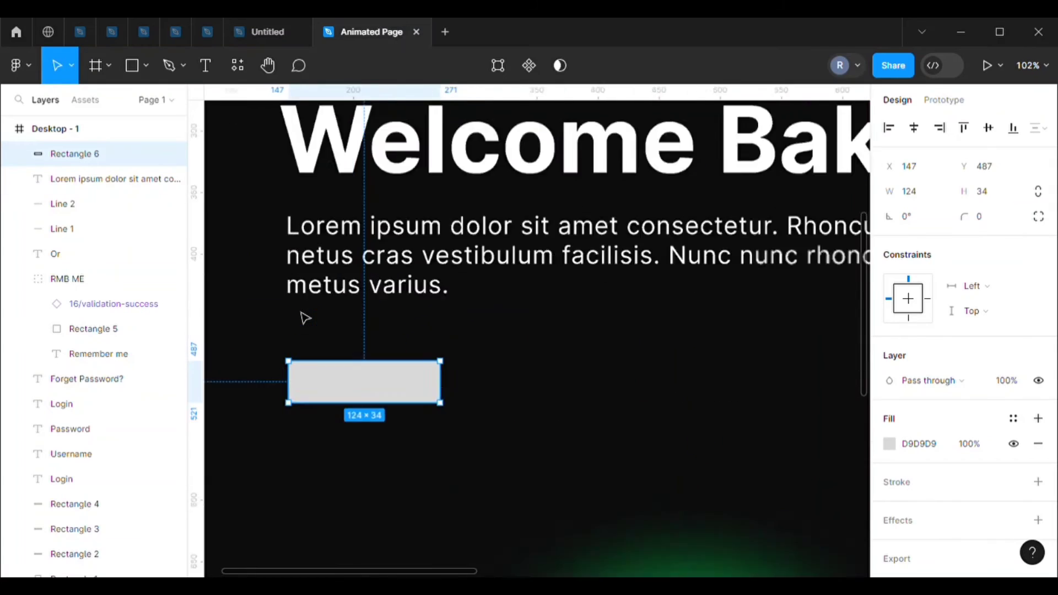
{"action": "left_click_drag", "start_coordinate": [395, 427], "coordinate": [392, 396]}
Hide the new rectangle's fill and give it a light grey E4E4E4 inside stroke.
{"action": "left_click", "coordinate": [1013, 444]}
{"action": "left_click", "coordinate": [928, 485]}
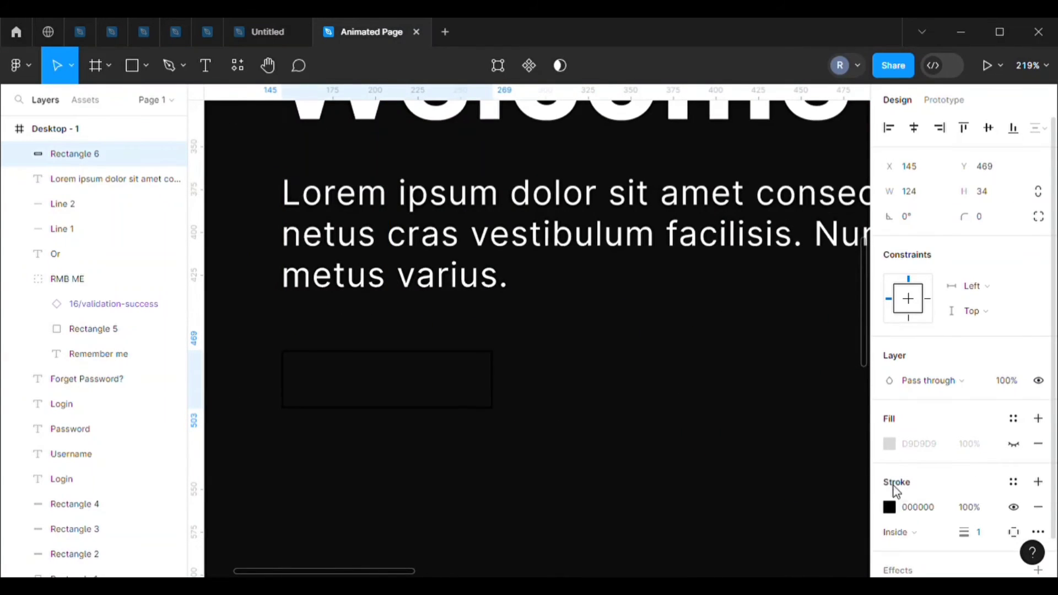
{"action": "left_click", "coordinate": [889, 507]}
{"action": "mouse_move", "coordinate": [707, 307]}
{"action": "left_mouse_down"}
{"action": "mouse_move", "coordinate": [681, 182]}
{"action": "mouse_move", "coordinate": [655, 205]}
{"action": "left_mouse_up"}
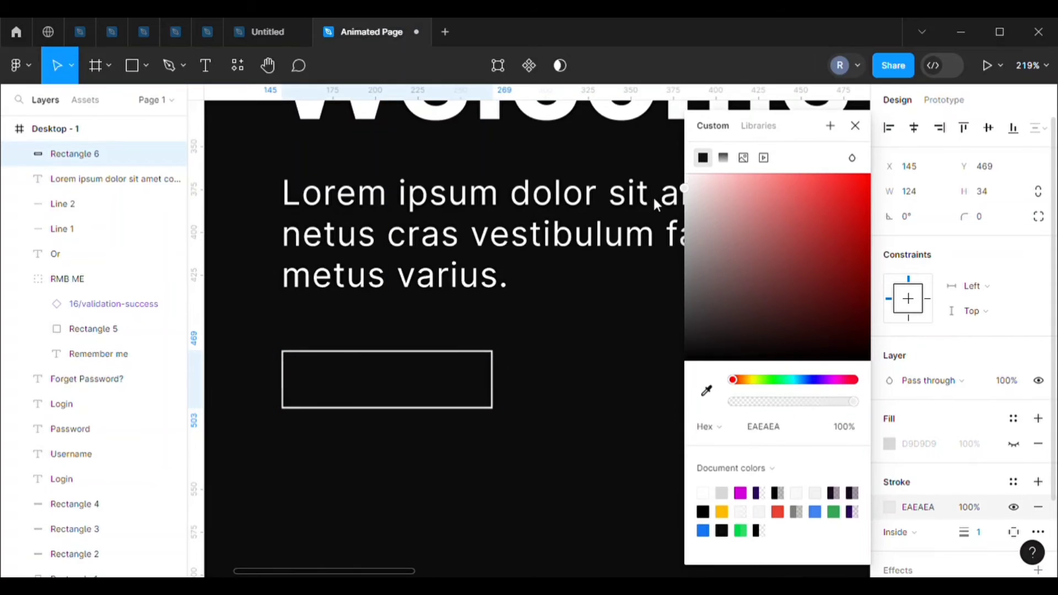
{"action": "left_click", "coordinate": [855, 125]}
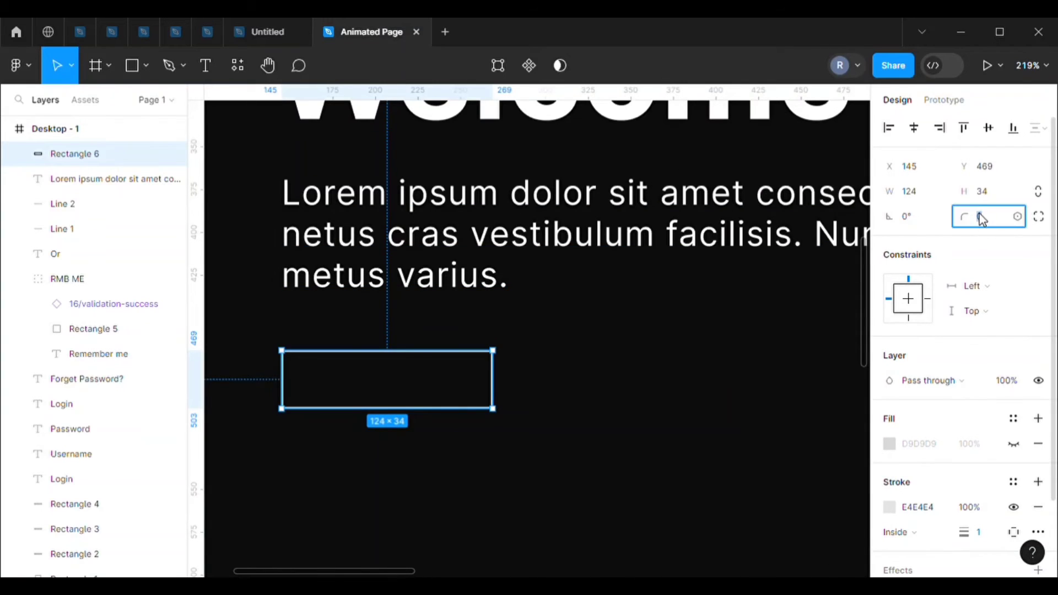
Round the outlined rectangle's corners to 15 and extend its upper edge slightly to a height of about 38.
{"action": "left_click", "coordinate": [617, 349]}
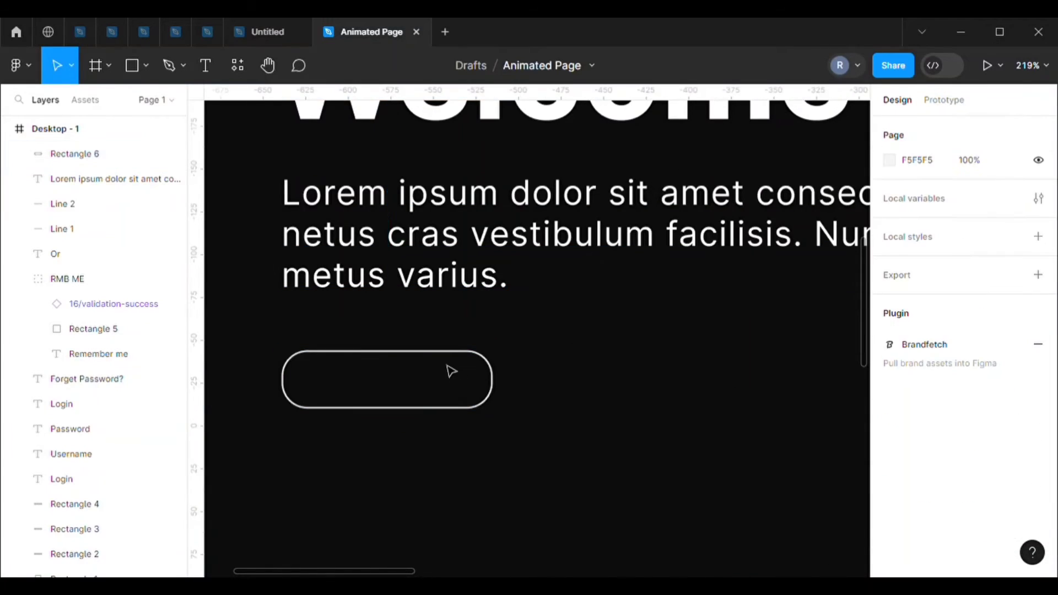
{"action": "left_click", "coordinate": [452, 367]}
{"action": "left_click_drag", "start_coordinate": [454, 359], "coordinate": [452, 355]}
{"action": "left_click", "coordinate": [581, 338]}
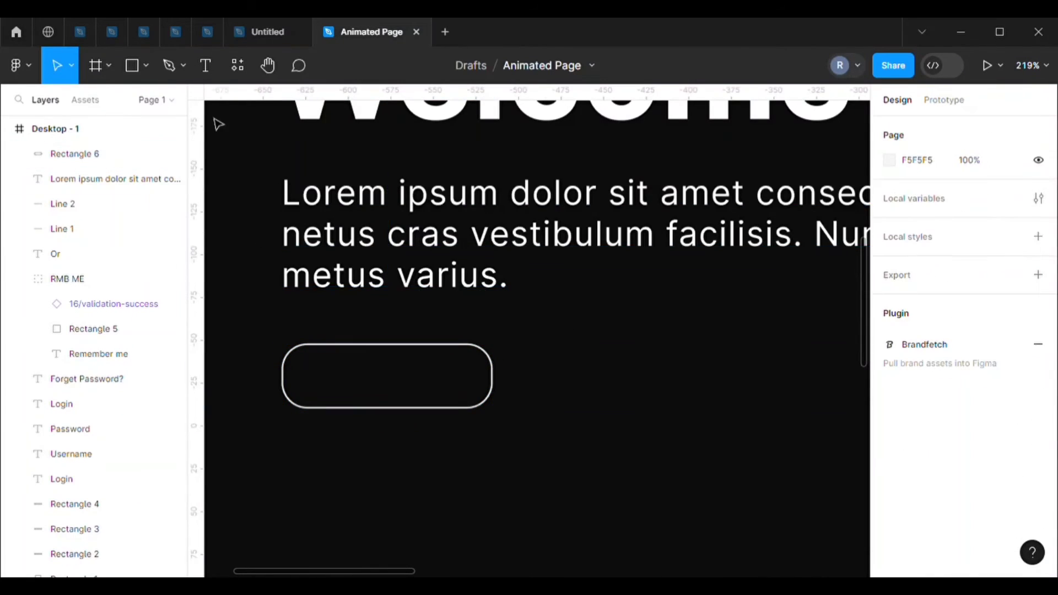
Add the text "Skip Now" and position it inside the rounded outline at about X 163, Y 472.
{"action": "left_click", "coordinate": [215, 81]}
{"action": "left_click", "coordinate": [341, 391]}
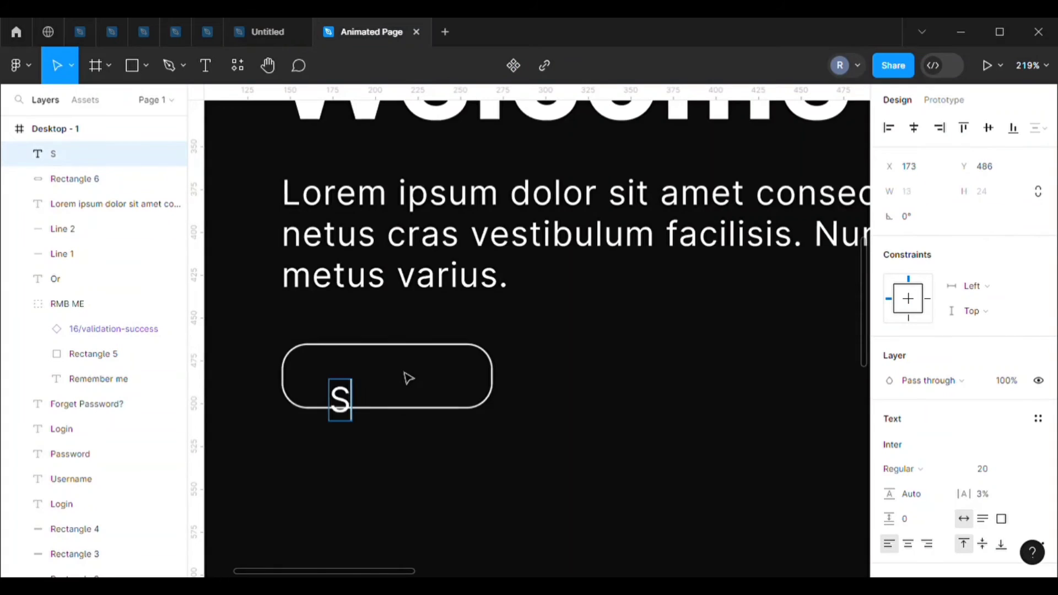
{"action": "type", "text": "Skip Now"}
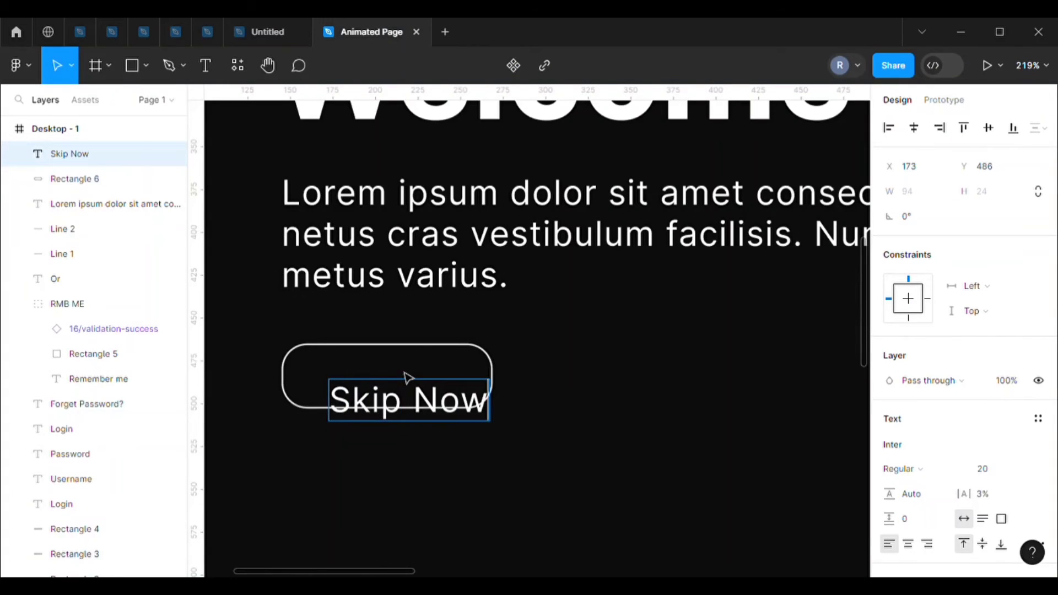
{"action": "key", "text": "Escape"}
{"action": "left_click_drag", "start_coordinate": [400, 377], "coordinate": [397, 380]}
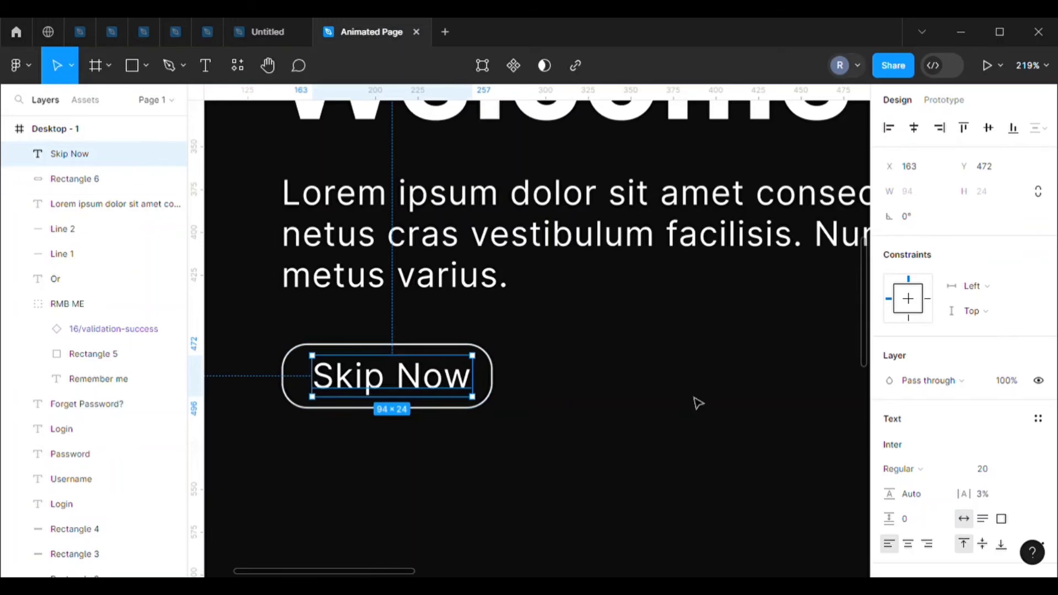
Set the "Skip Now" label to Light Italic and centre it within its rounded outline.
{"action": "left_click", "coordinate": [917, 469]}
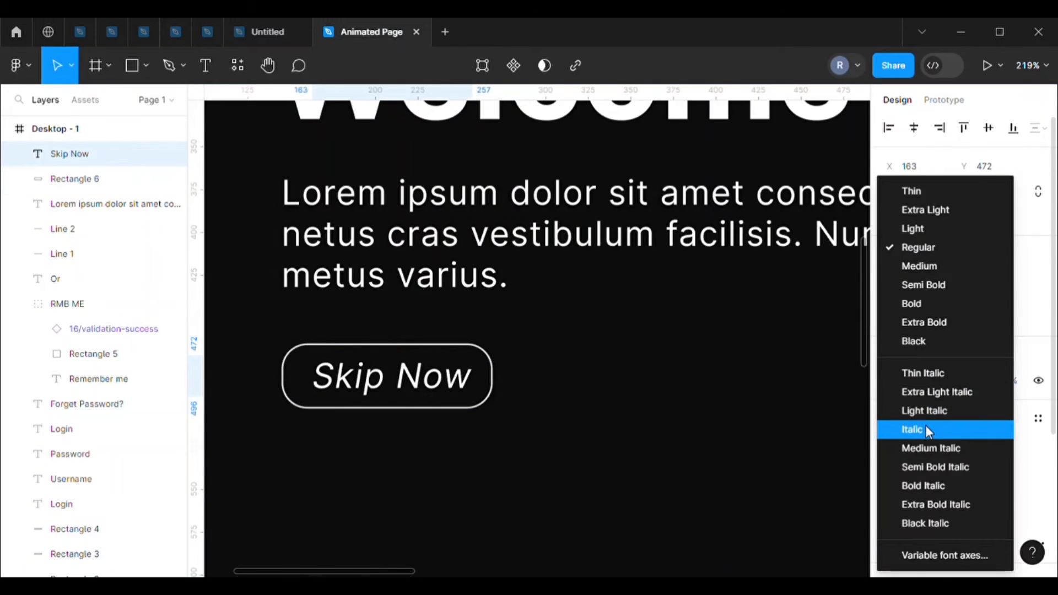
{"action": "left_click", "coordinate": [925, 413]}
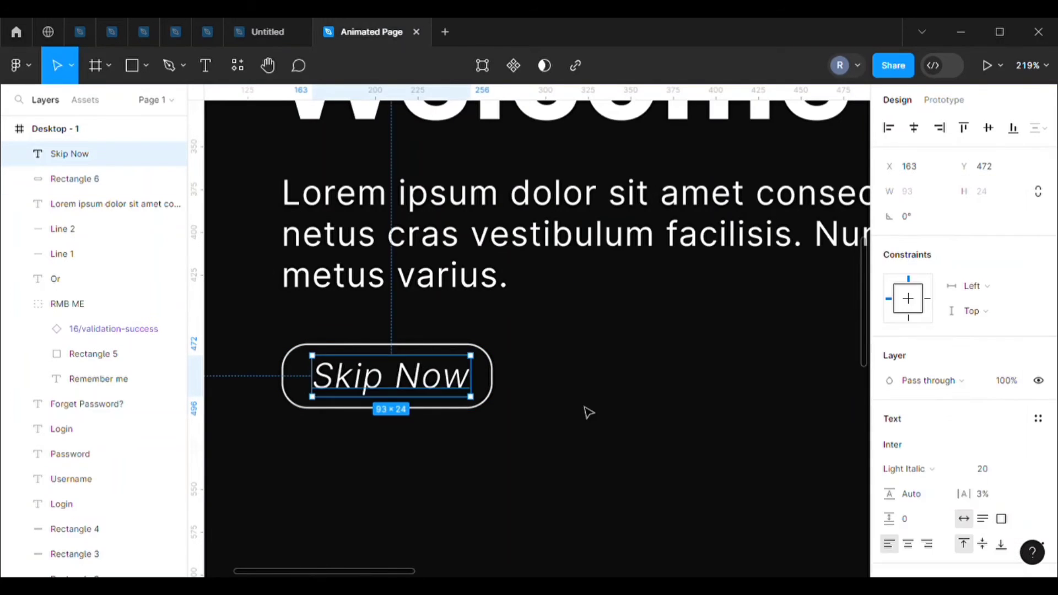
{"action": "left_click", "coordinate": [584, 410]}
{"action": "left_click_drag", "start_coordinate": [269, 336], "coordinate": [442, 408]}
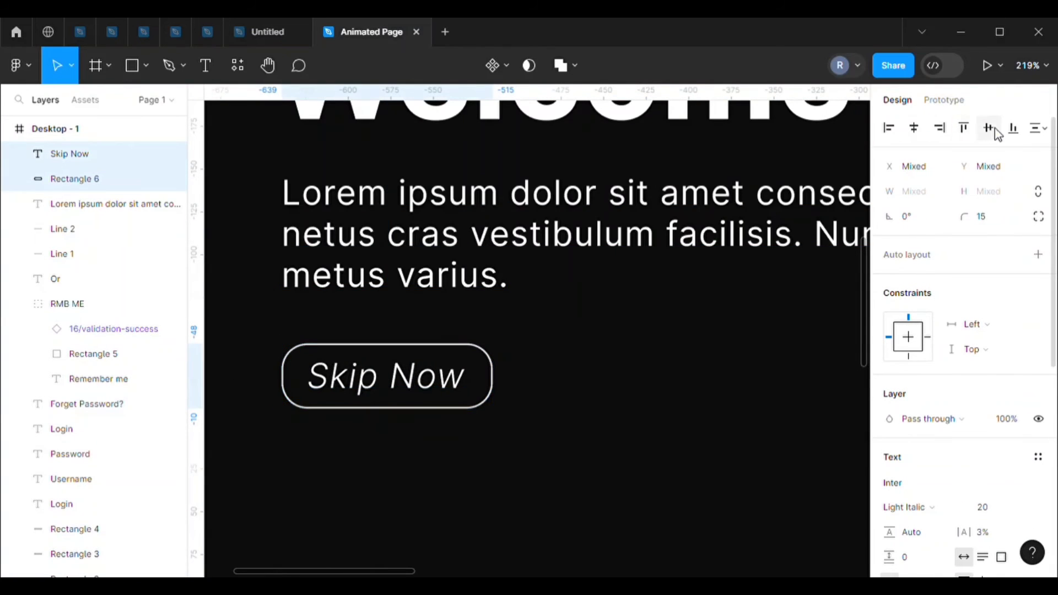
{"action": "left_click", "coordinate": [568, 356]}
{"action": "scroll", "coordinate": [554, 351], "scroll_direction": "down", "scroll_amount": 2}
{"action": "scroll", "coordinate": [532, 325], "scroll_direction": "down", "scroll_amount": 2}
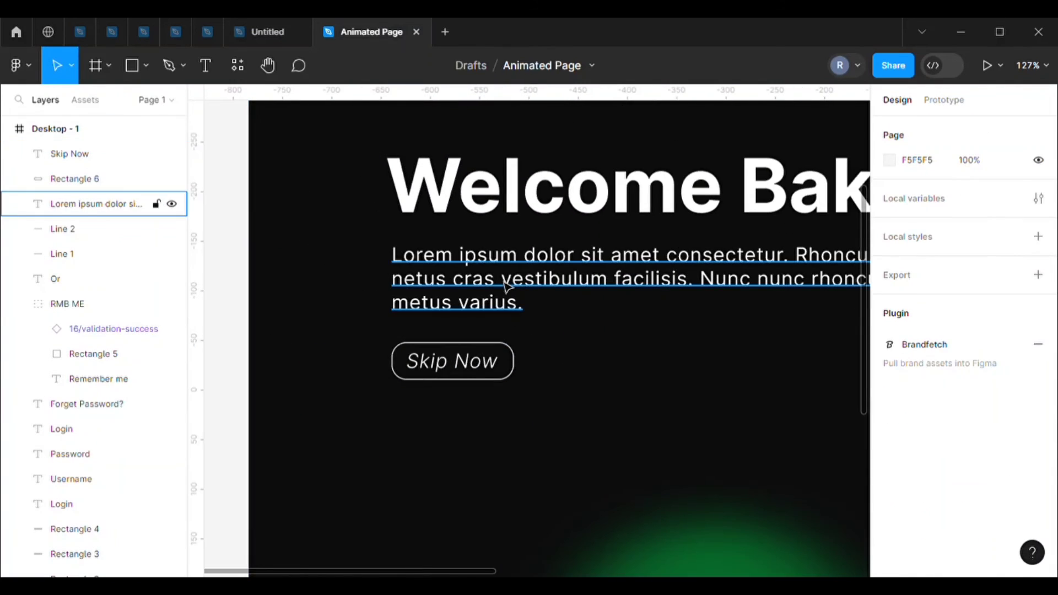
Select the welcome heading, paragraph and "Skip Now" button together and move them slightly down and to the left.
{"action": "left_click_drag", "start_coordinate": [505, 283], "coordinate": [507, 285]}
{"action": "left_click", "coordinate": [307, 241]}
{"action": "scroll", "coordinate": [375, 290], "scroll_direction": "down", "scroll_amount": 2}
{"action": "scroll", "coordinate": [369, 288], "scroll_direction": "down", "scroll_amount": 2}
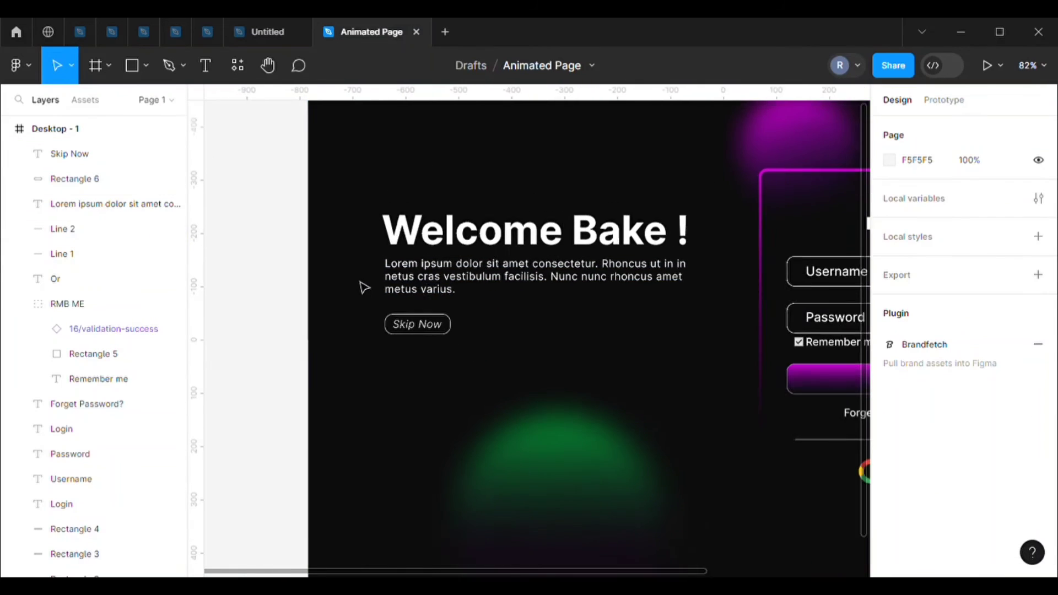
{"action": "left_click_drag", "start_coordinate": [361, 195], "coordinate": [508, 352]}
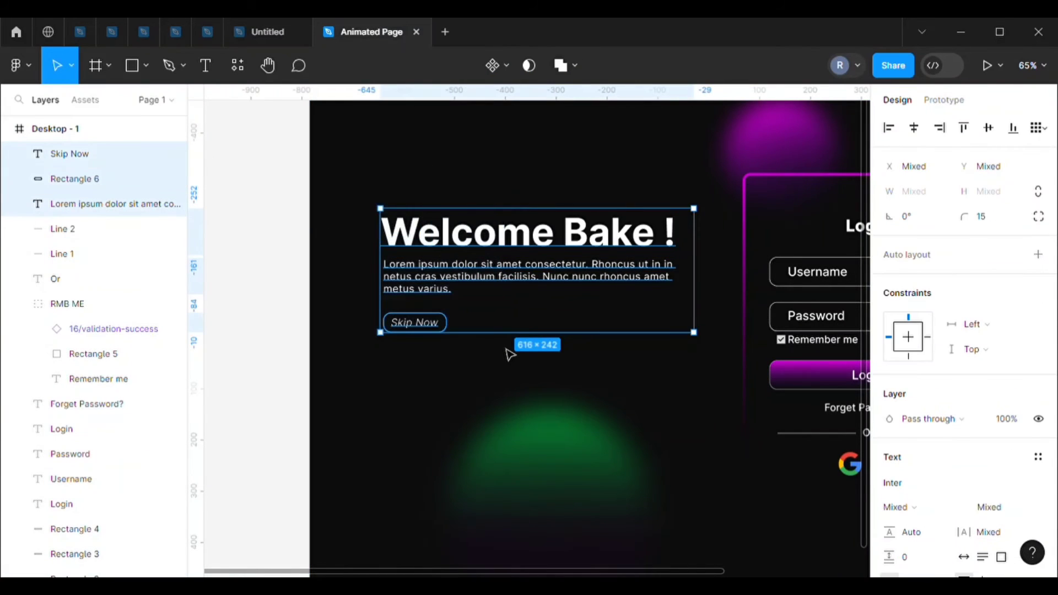
{"action": "mouse_move", "coordinate": [520, 247]}
{"action": "left_mouse_down"}
{"action": "mouse_move", "coordinate": [523, 263]}
{"action": "mouse_move", "coordinate": [513, 260]}
{"action": "left_mouse_up"}
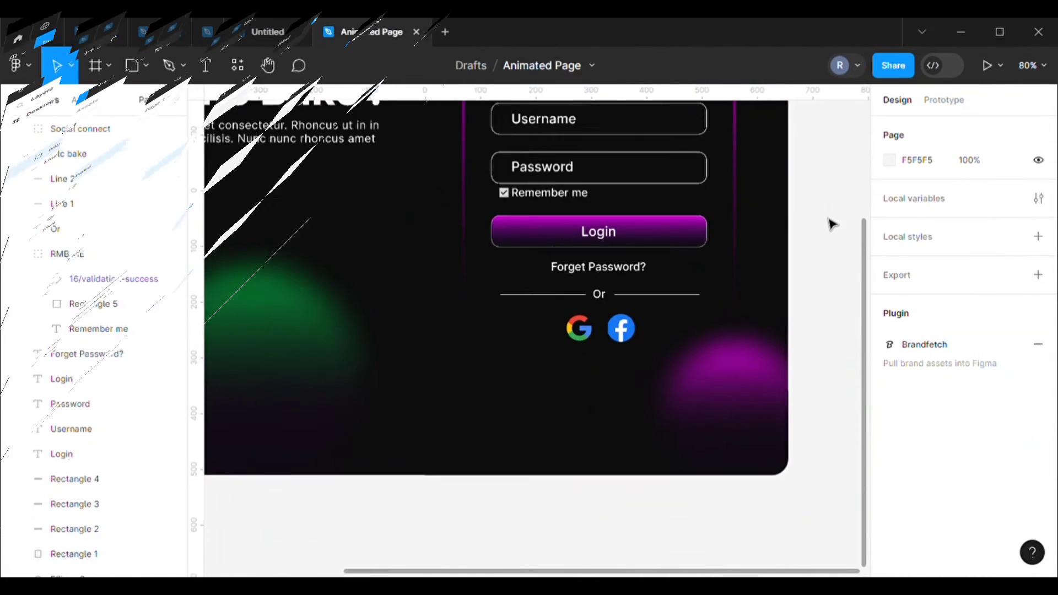
Duplicate the Desktop - 1 frame and move the copy further right to widen the gap between them.
{"action": "scroll", "coordinate": [828, 218], "scroll_direction": "down", "scroll_amount": 3}
{"action": "scroll", "coordinate": [564, 229], "scroll_direction": "up", "scroll_amount": 3}
{"action": "left_click", "coordinate": [254, 156]}
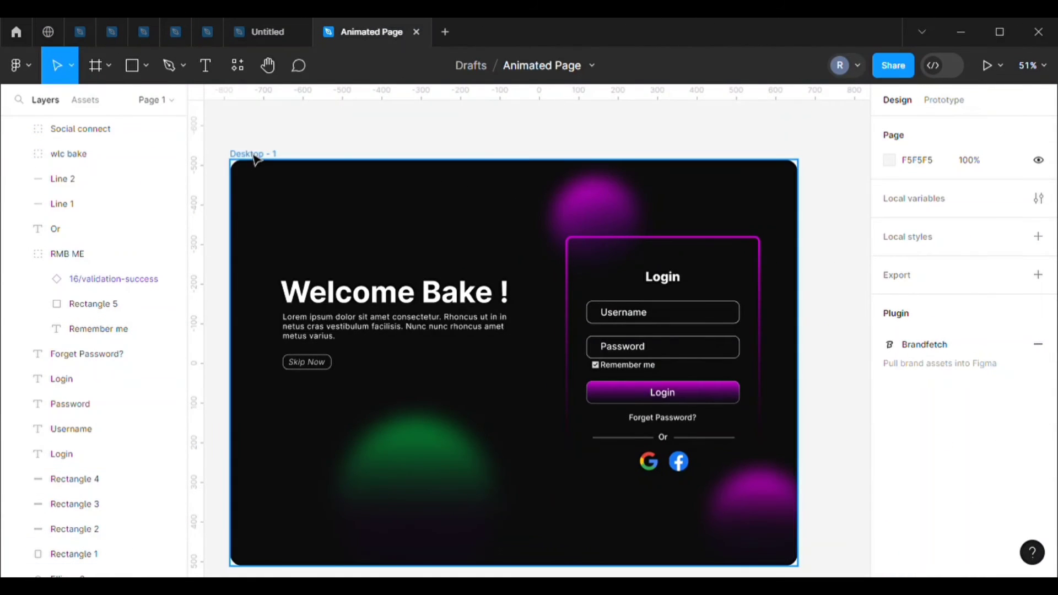
{"action": "key", "text": "ctrl+d"}
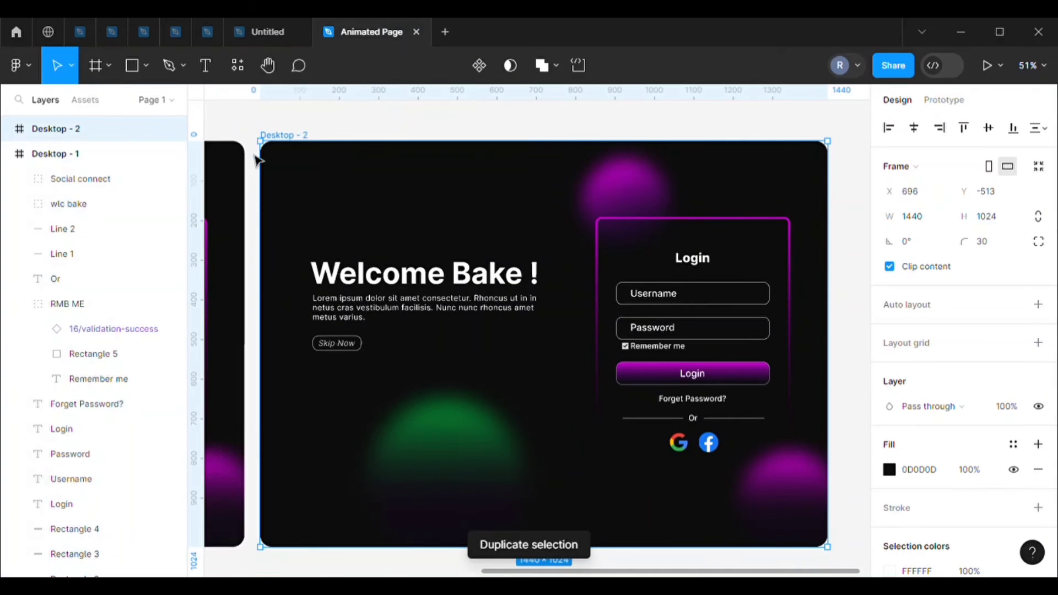
{"action": "left_click_drag", "start_coordinate": [301, 137], "coordinate": [349, 138]}
{"action": "left_click", "coordinate": [516, 154]}
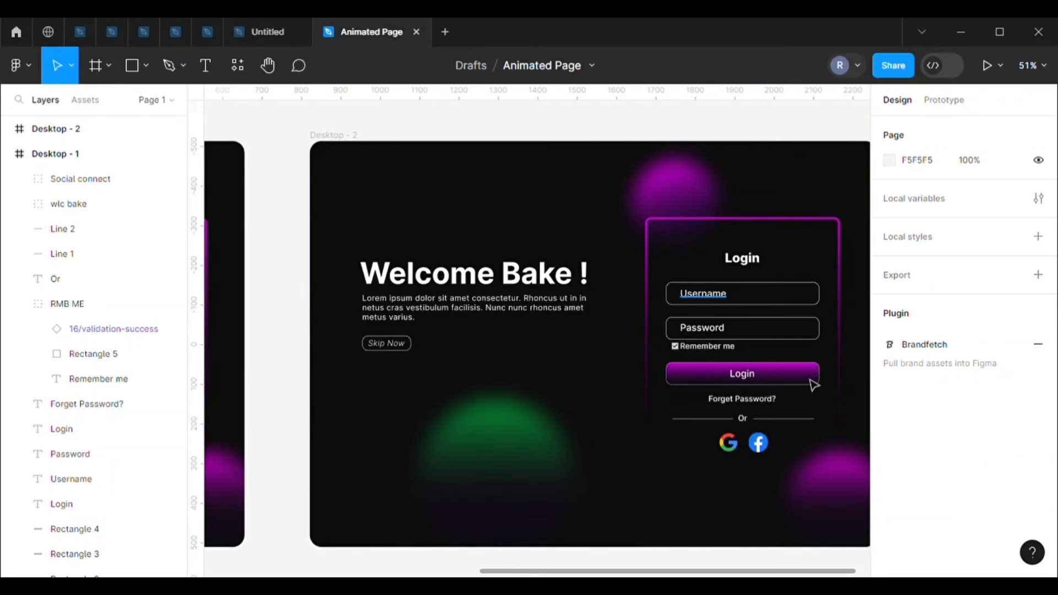
Reverse the login card's stroke gradient in Desktop - 2 so purple D600DB starts at the bottom and fades upward.
{"action": "left_click", "coordinate": [744, 226]}
{"action": "scroll", "coordinate": [880, 420], "scroll_direction": "down", "scroll_amount": 2}
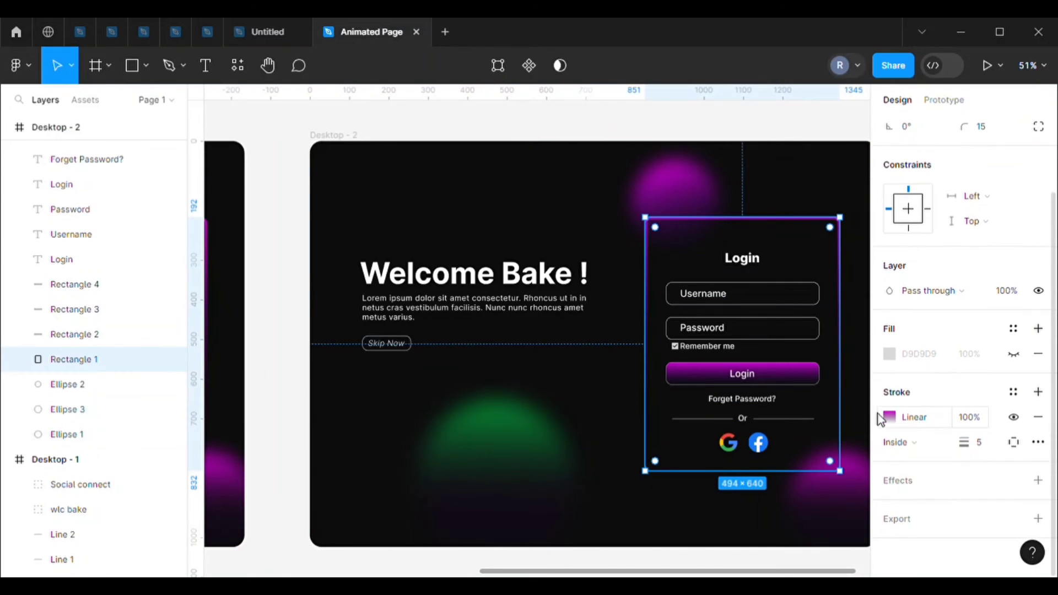
{"action": "left_click", "coordinate": [888, 417]}
{"action": "mouse_move", "coordinate": [805, 98]}
{"action": "left_mouse_down"}
{"action": "mouse_move", "coordinate": [965, 97]}
{"action": "mouse_move", "coordinate": [1004, 66]}
{"action": "left_mouse_up"}
{"action": "mouse_move", "coordinate": [756, 228]}
{"action": "left_mouse_down"}
{"action": "mouse_move", "coordinate": [710, 331]}
{"action": "mouse_move", "coordinate": [722, 481]}
{"action": "mouse_move", "coordinate": [762, 416]}
{"action": "mouse_move", "coordinate": [767, 224]}
{"action": "mouse_move", "coordinate": [758, 228]}
{"action": "left_mouse_up"}
{"action": "left_click_drag", "start_coordinate": [724, 483], "coordinate": [748, 485]}
{"action": "left_click_drag", "start_coordinate": [752, 230], "coordinate": [761, 231]}
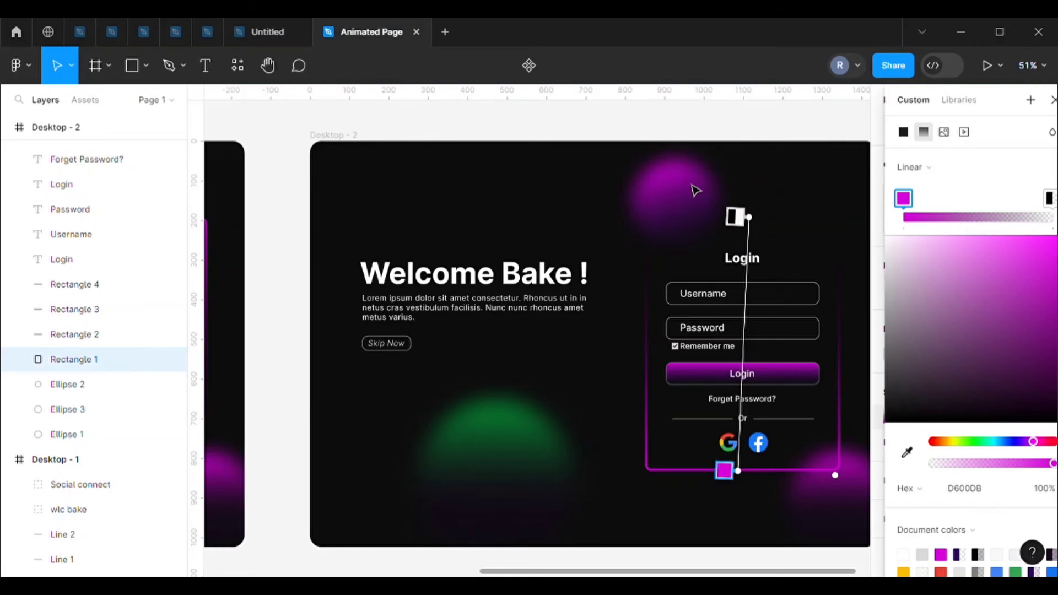
{"action": "left_click_drag", "start_coordinate": [997, 108], "coordinate": [932, 122]}
{"action": "left_click", "coordinate": [992, 114]}
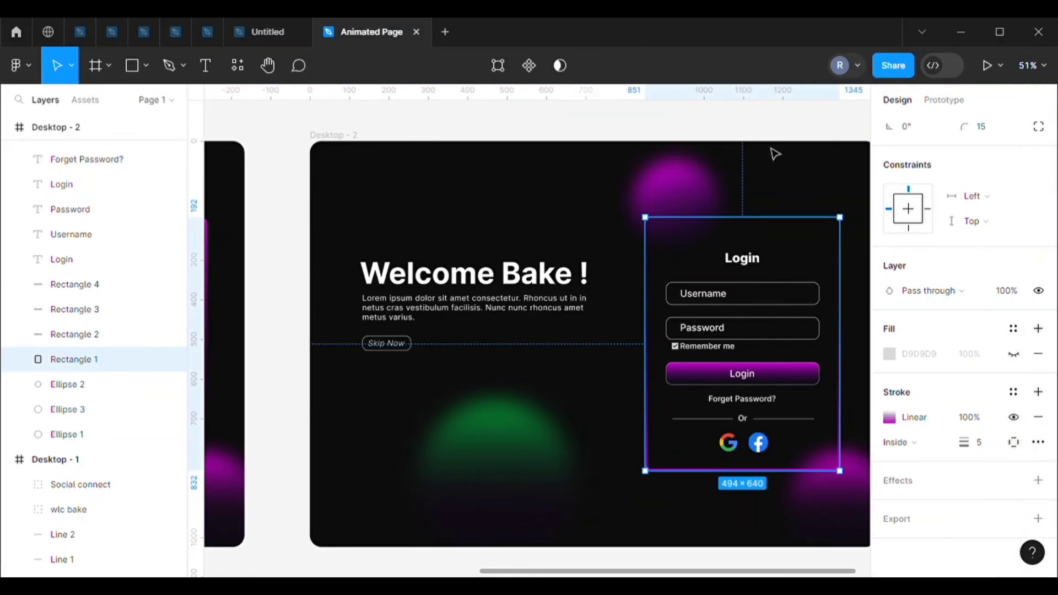
{"action": "left_click", "coordinate": [744, 127]}
Move the upper purple circle left, scaled down to about 172 × 166, and raise the lower-right purple circle to Y 561.
{"action": "left_click_drag", "start_coordinate": [690, 192], "coordinate": [633, 201]}
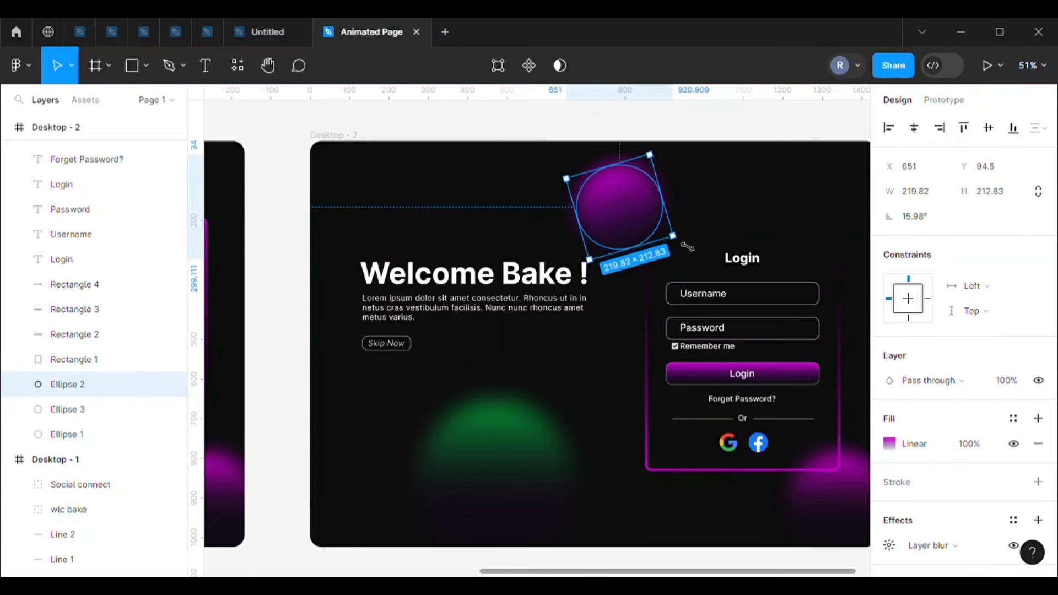
{"action": "key", "text": "k"}
{"action": "left_click_drag", "start_coordinate": [681, 245], "coordinate": [614, 237]}
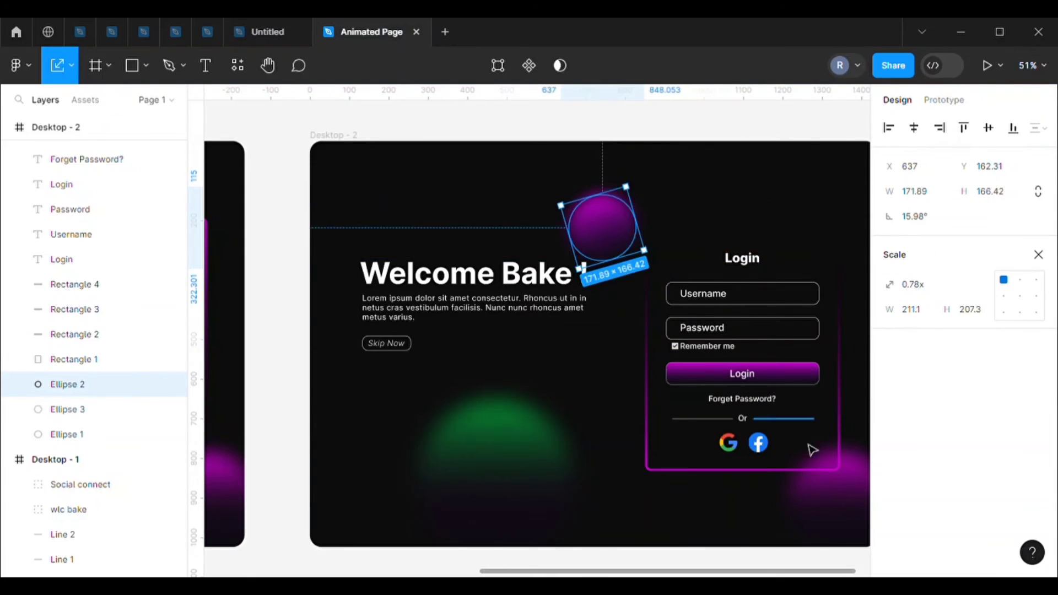
{"action": "left_click_drag", "start_coordinate": [858, 494], "coordinate": [862, 409]}
Scale the green circle in Desktop - 2 up to about 472 × 480 and shift it slightly right.
{"action": "left_click", "coordinate": [507, 481]}
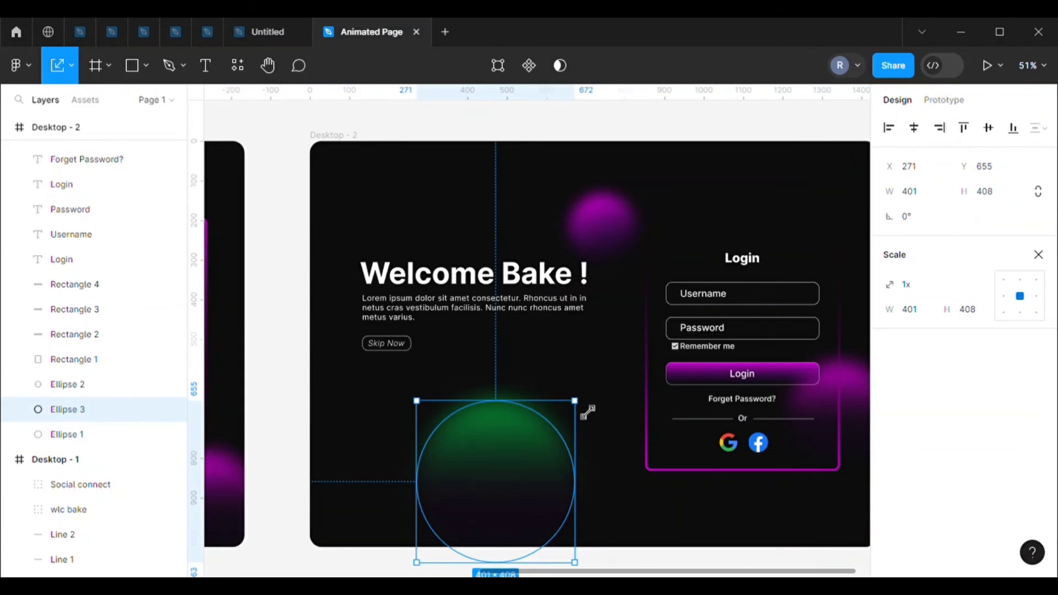
{"action": "left_click_drag", "start_coordinate": [587, 412], "coordinate": [609, 402]}
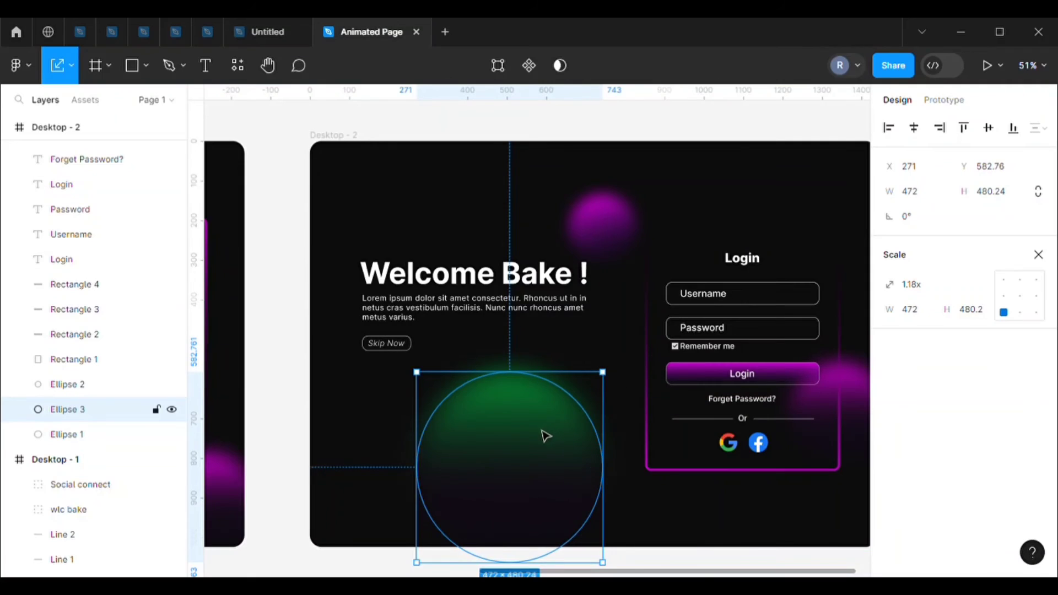
{"action": "left_click_drag", "start_coordinate": [546, 436], "coordinate": [566, 436]}
Set the opacity of the lower-right purple circle in Desktop - 2 to 80%.
{"action": "left_click", "coordinate": [863, 388]}
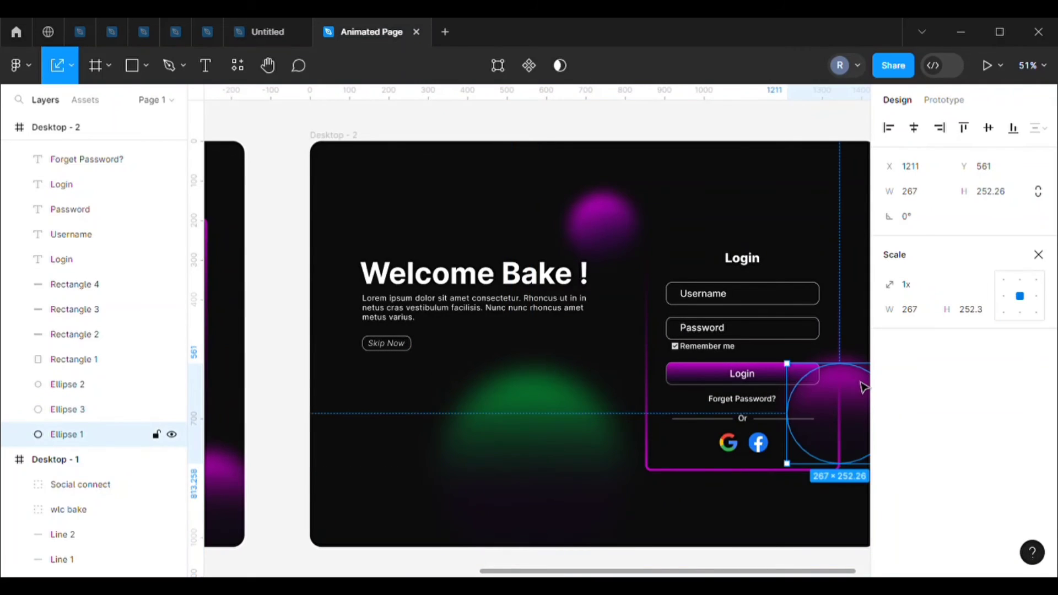
{"action": "key", "text": "8"}
{"action": "left_click", "coordinate": [857, 305]}
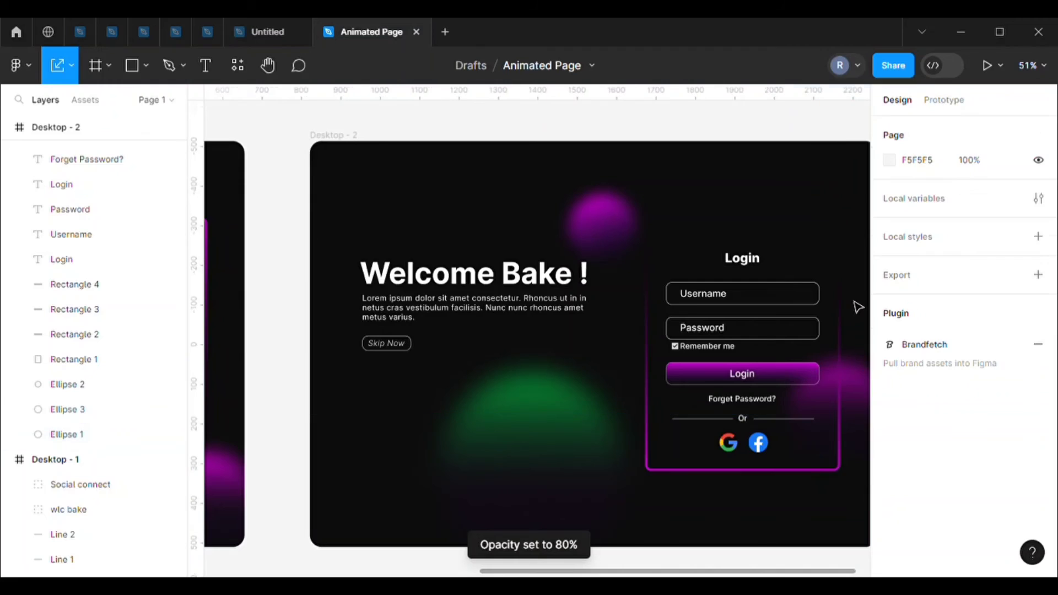
Move the upper purple circle to about X 651, Y 105 and set its opacity to 80%.
{"action": "left_click", "coordinate": [641, 225]}
{"action": "left_click_drag", "start_coordinate": [641, 225], "coordinate": [631, 203]}
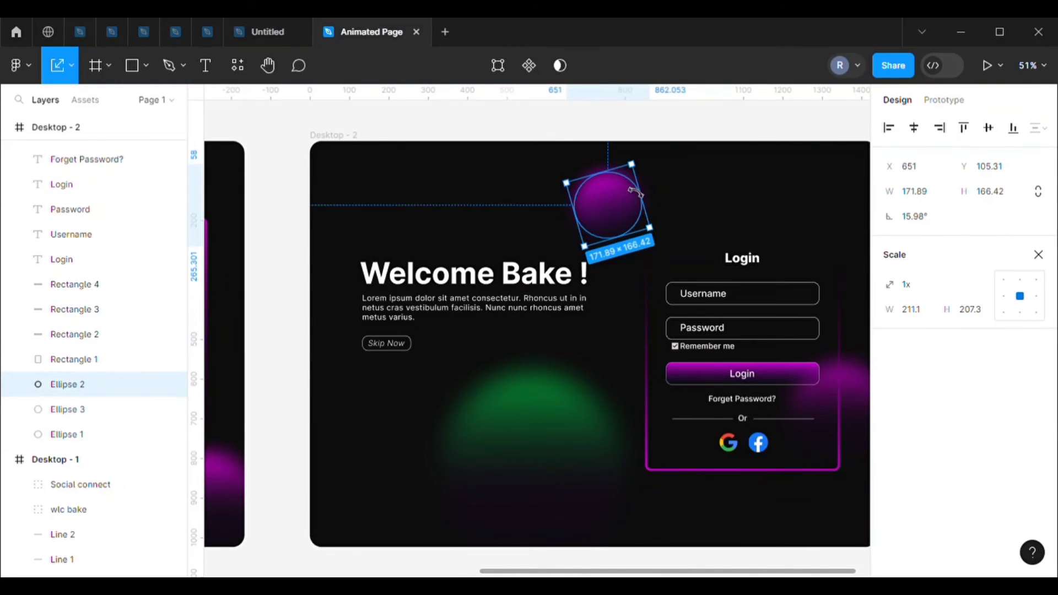
{"action": "key", "text": "8"}
{"action": "left_click", "coordinate": [681, 163]}
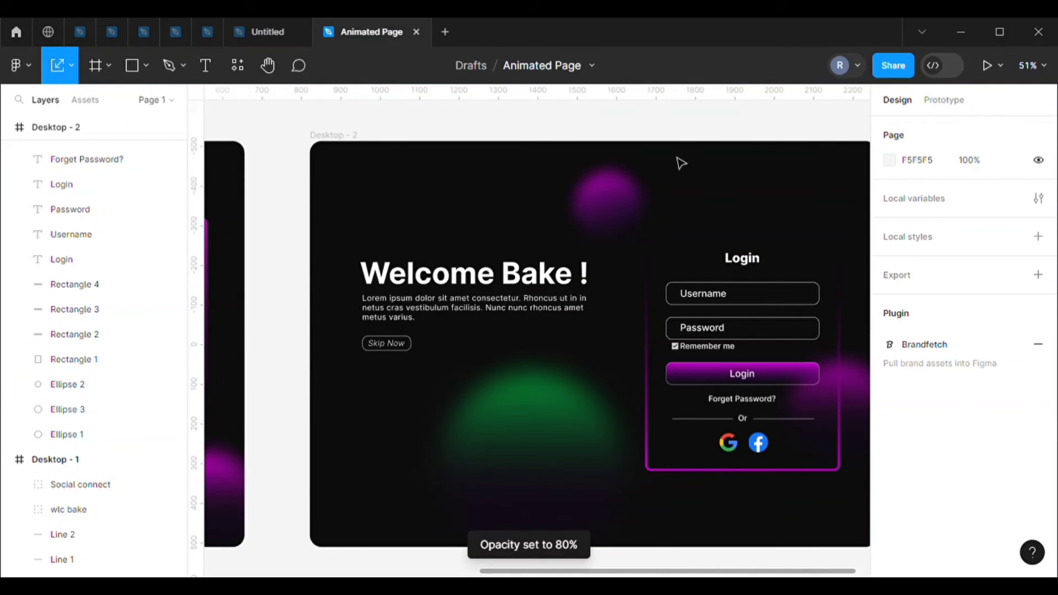
Duplicate the Desktop - 2 frame and move the copy's upper purple circle down and right to about X 768, Y 167.
{"action": "left_click", "coordinate": [352, 147]}
{"action": "key", "text": "ctrl+d"}
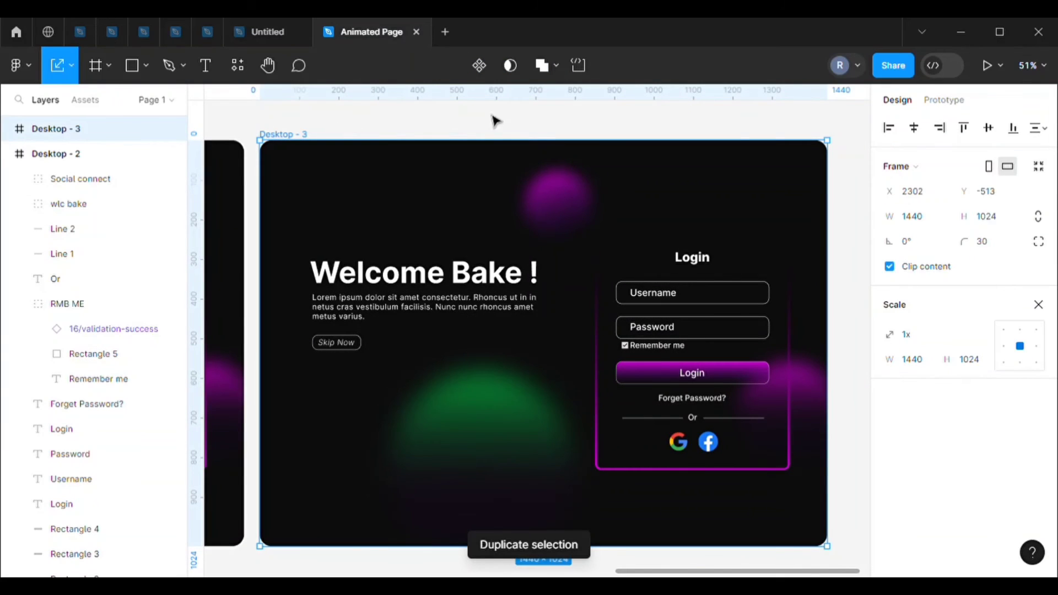
{"action": "key", "text": "Escape"}
{"action": "left_click_drag", "start_coordinate": [566, 206], "coordinate": [617, 235]}
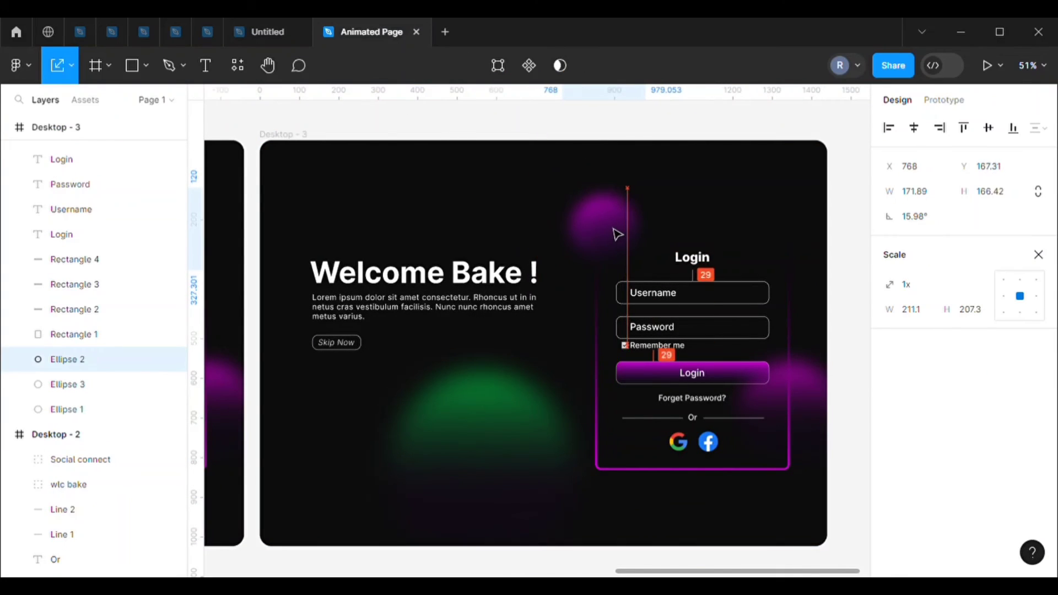
Reverse the login card's linear stroke gradient in Desktop - 3 so magenta D600DB starts at the card's upper edge and fades downward.
{"action": "left_click", "coordinate": [769, 470]}
{"action": "left_click", "coordinate": [1038, 254]}
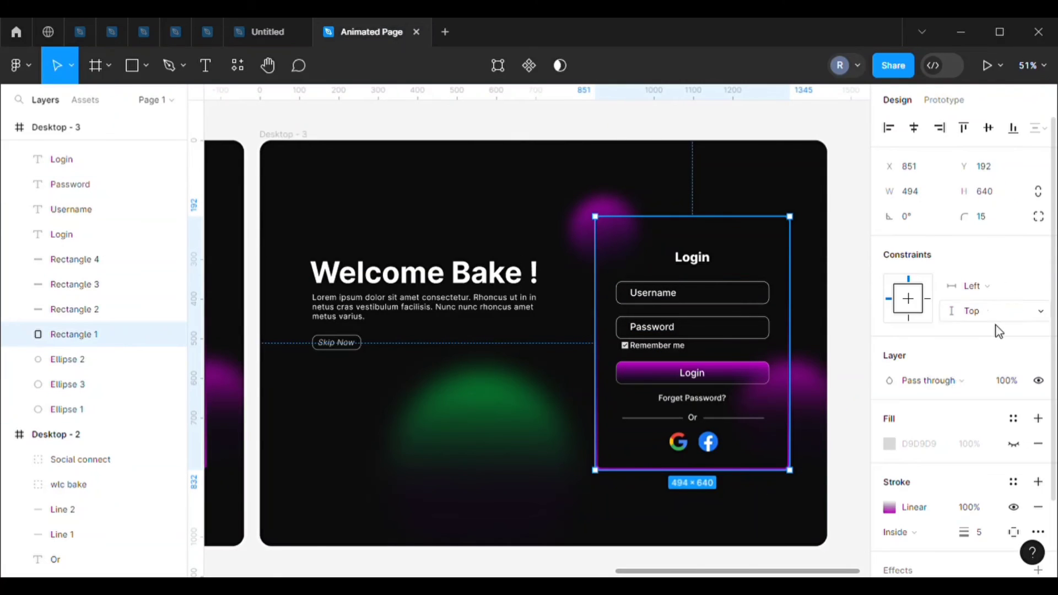
{"action": "left_click", "coordinate": [889, 507]}
{"action": "left_click_drag", "start_coordinate": [800, 109], "coordinate": [946, 123]}
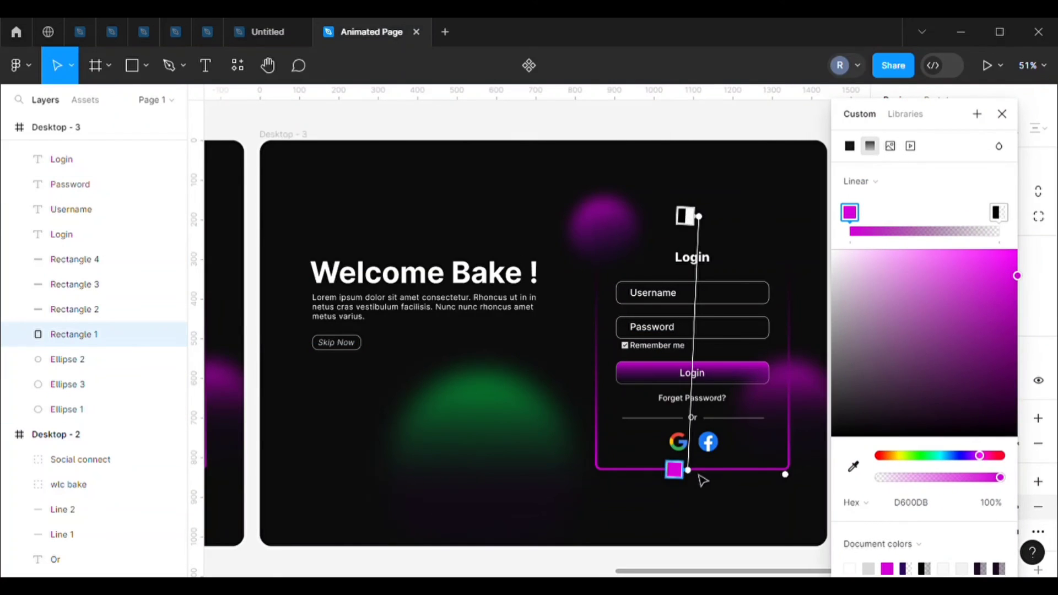
{"action": "mouse_move", "coordinate": [674, 469]}
{"action": "left_mouse_down"}
{"action": "mouse_move", "coordinate": [796, 390]}
{"action": "mouse_move", "coordinate": [767, 216]}
{"action": "mouse_move", "coordinate": [755, 231]}
{"action": "mouse_move", "coordinate": [714, 482]}
{"action": "left_mouse_up"}
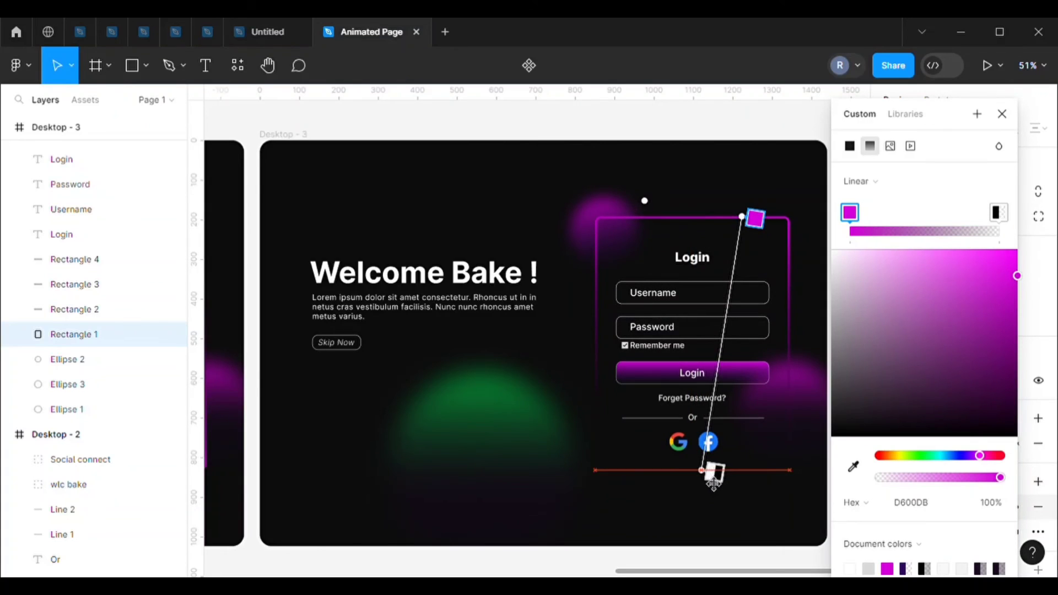
{"action": "left_click_drag", "start_coordinate": [754, 230], "coordinate": [723, 226]}
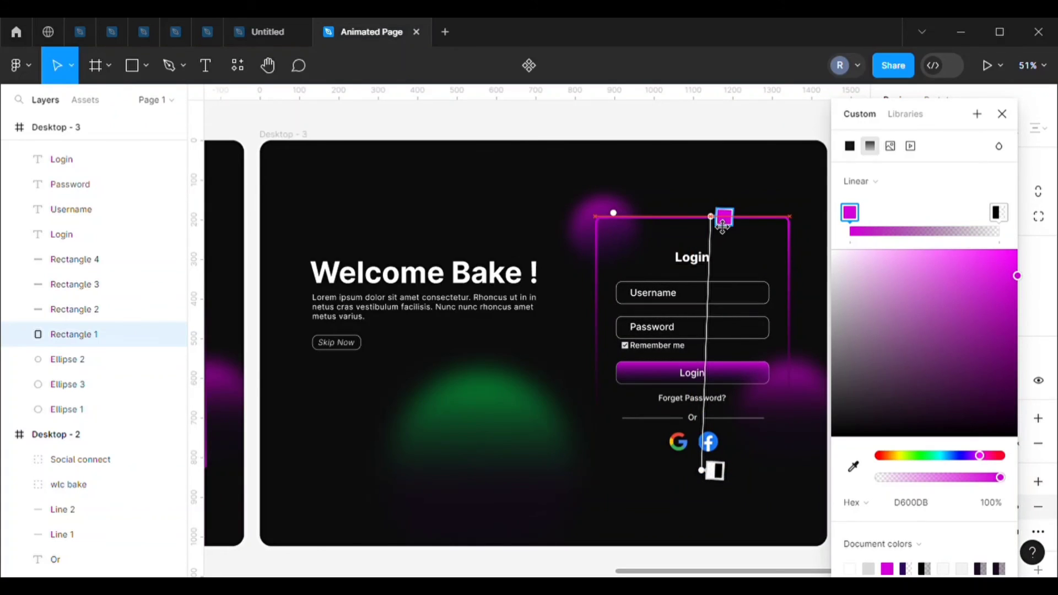
{"action": "left_click", "coordinate": [1002, 114]}
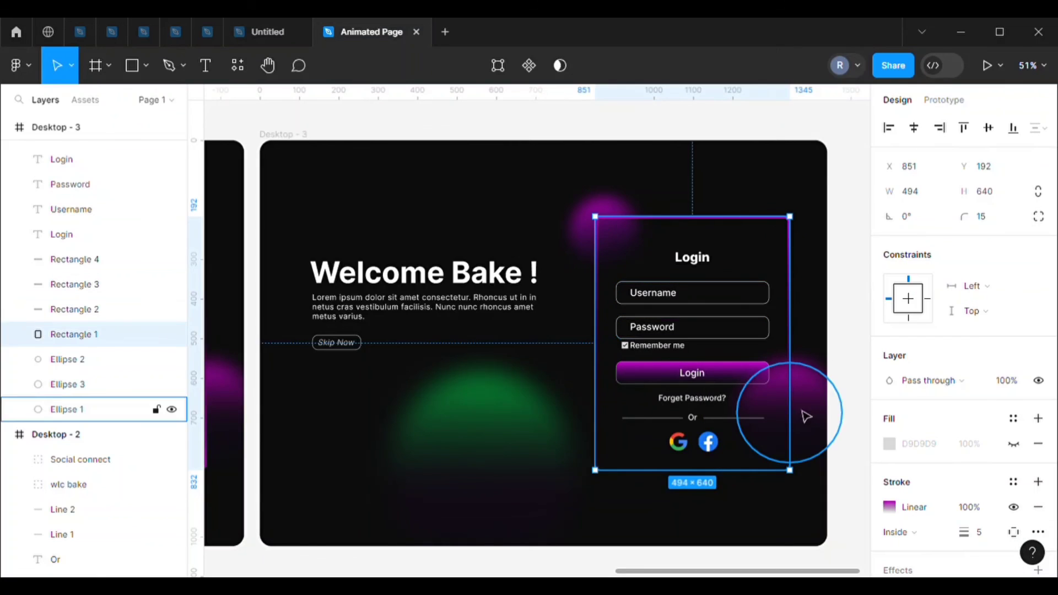
Reposition the Desktop - 3 circles: lower purple to X 1010, Y 658, green to X 248, Y 706, and upper purple slightly right.
{"action": "left_click_drag", "start_coordinate": [802, 416], "coordinate": [738, 447]}
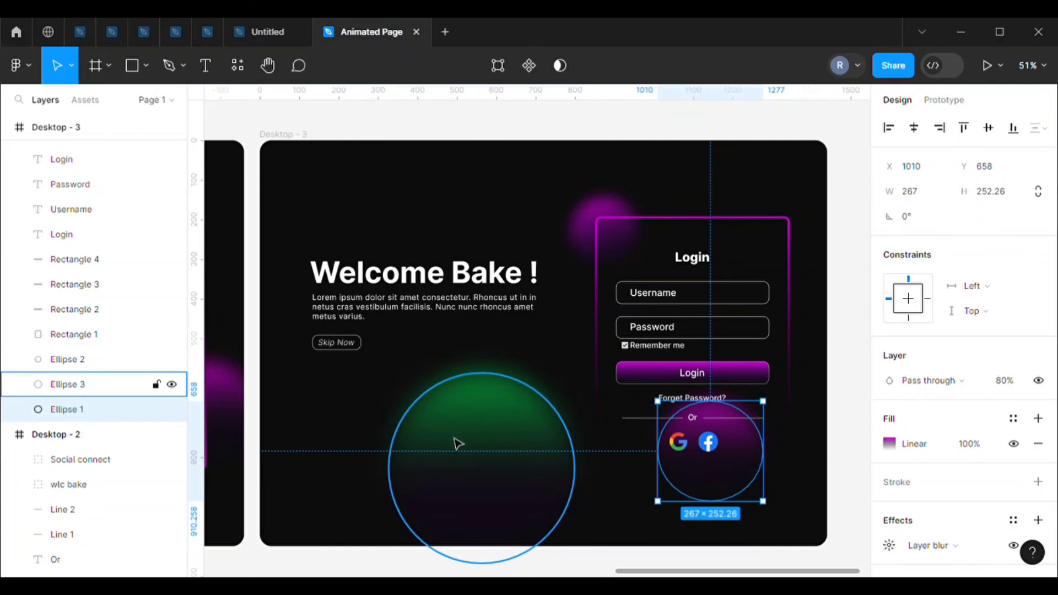
{"action": "left_click_drag", "start_coordinate": [460, 444], "coordinate": [425, 486]}
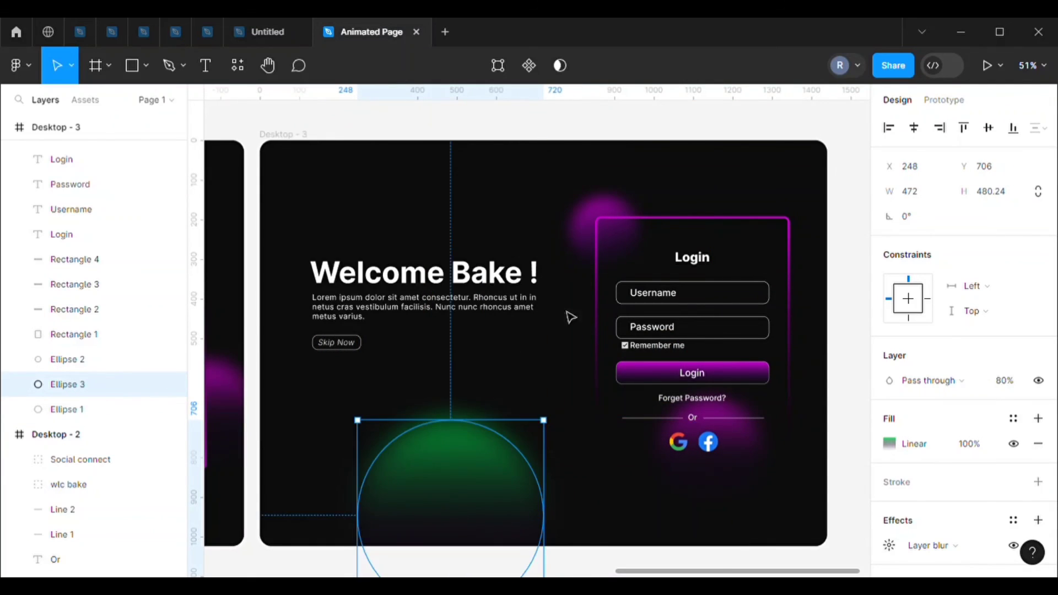
{"action": "left_click_drag", "start_coordinate": [609, 214], "coordinate": [644, 204]}
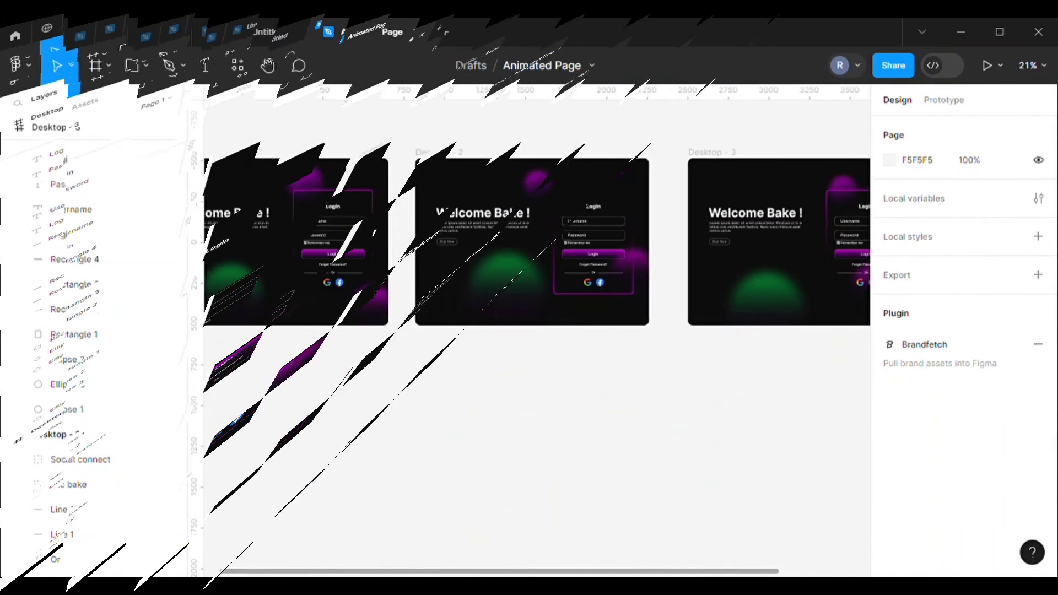
Add a prototype connection from Desktop - 1 to Desktop - 2 triggered after a delay of 1 ms.
{"action": "left_click", "coordinate": [943, 103]}
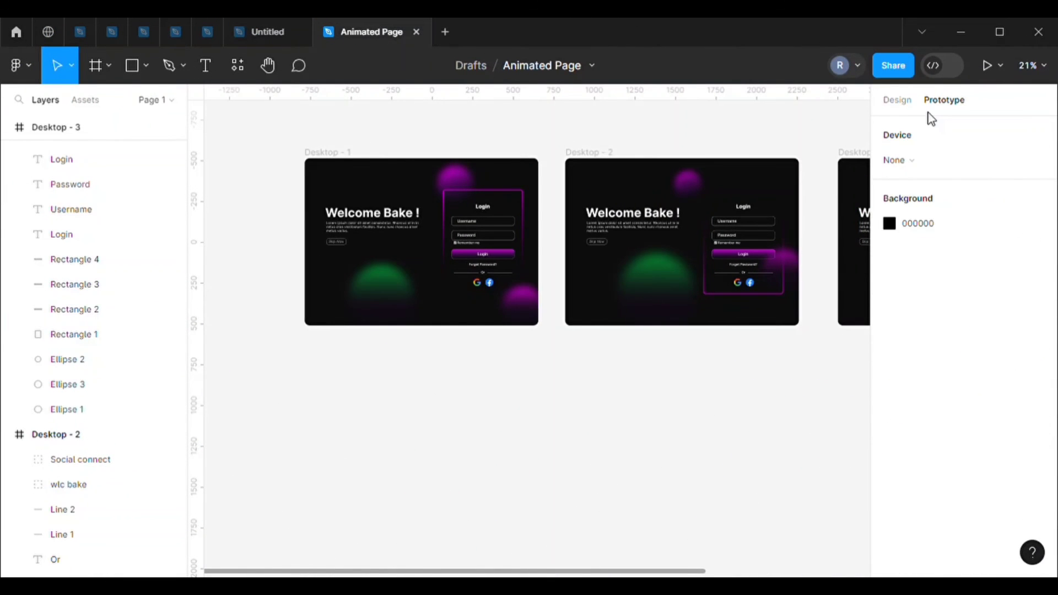
{"action": "left_click", "coordinate": [366, 160]}
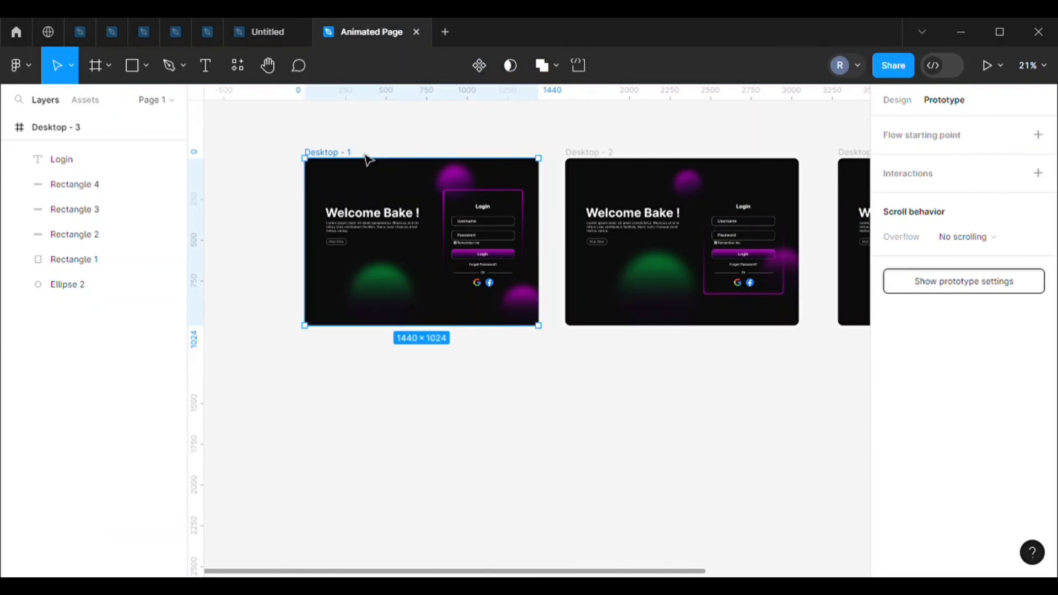
{"action": "left_click_drag", "start_coordinate": [540, 241], "coordinate": [583, 246]}
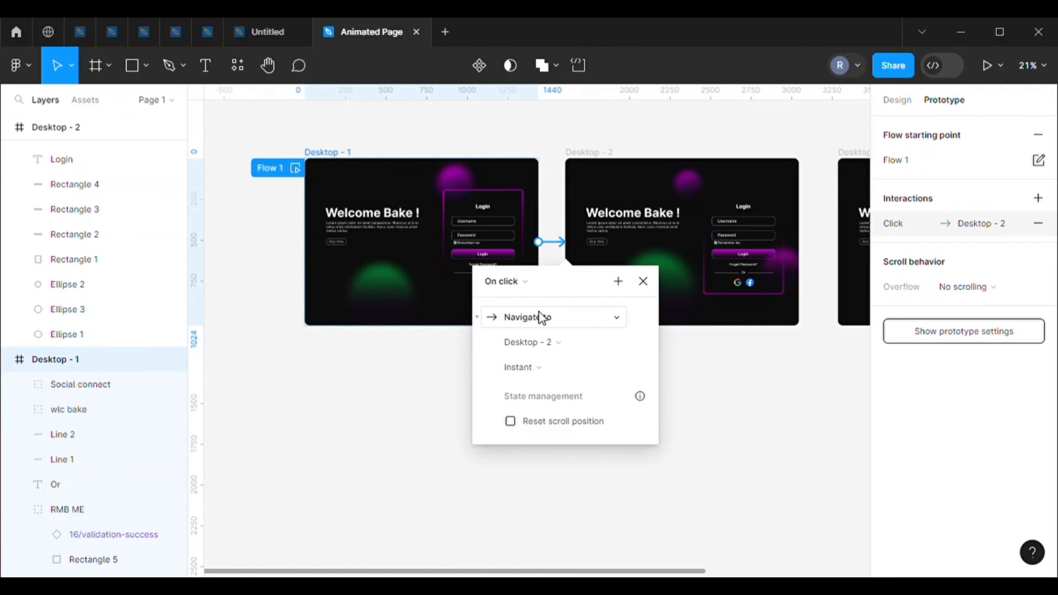
{"action": "left_click", "coordinate": [504, 282]}
{"action": "left_click", "coordinate": [505, 477]}
{"action": "left_click", "coordinate": [516, 308]}
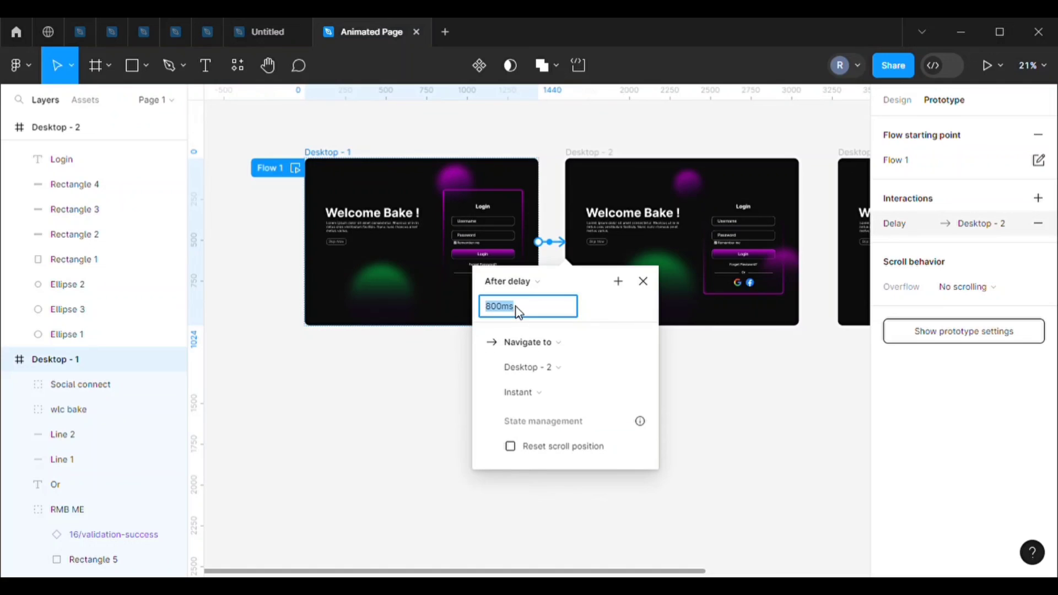
{"action": "type", "text": "1"}
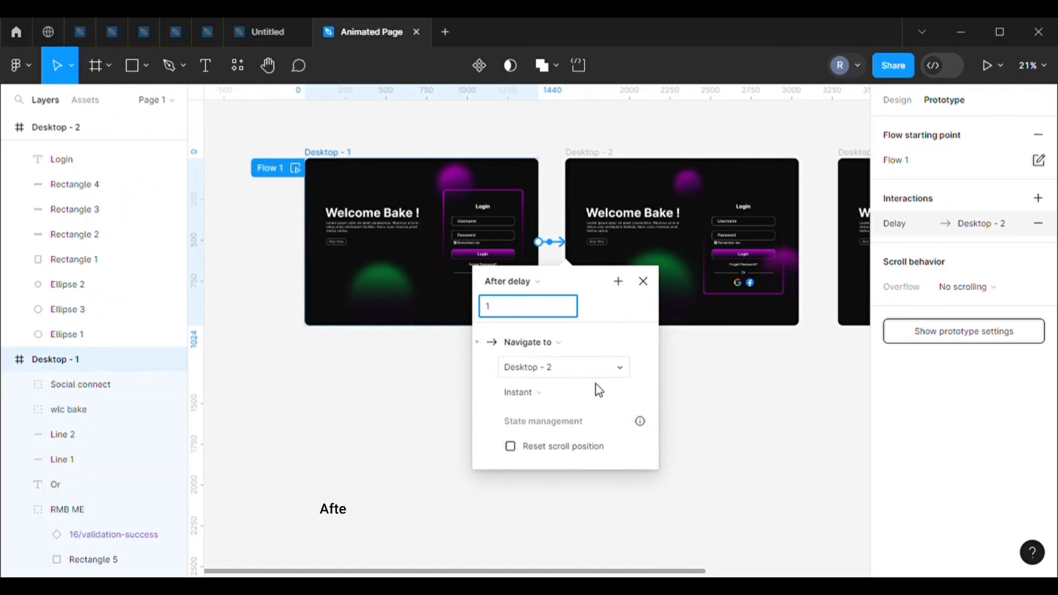
Set the Desktop - 1 to Desktop - 2 transition to Smart animate with a duration of 5000 ms.
{"action": "left_click", "coordinate": [605, 390]}
{"action": "left_click", "coordinate": [563, 429]}
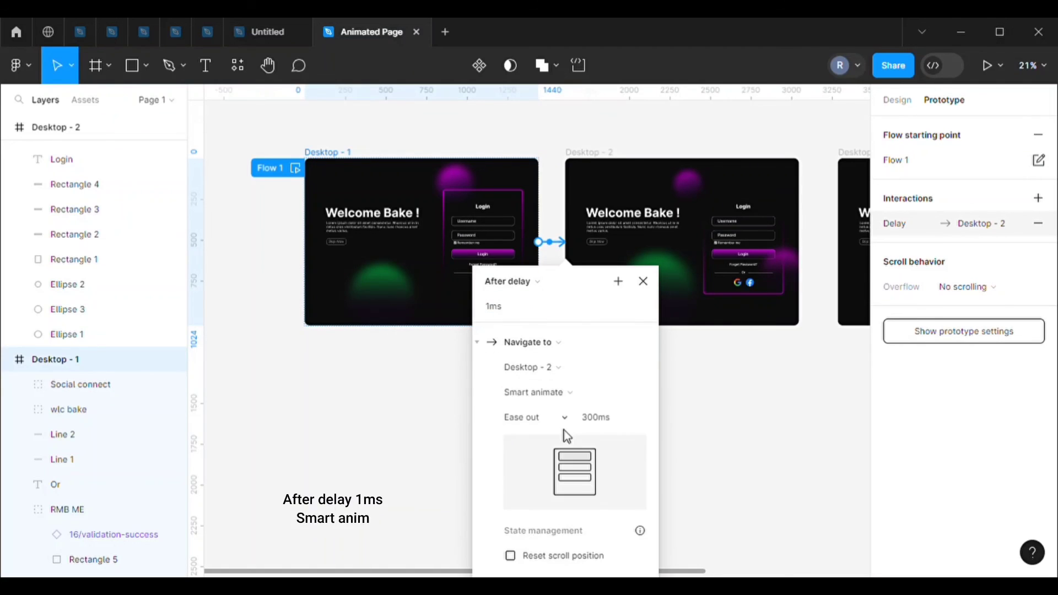
{"action": "left_click", "coordinate": [590, 419]}
{"action": "type", "text": "5000"}
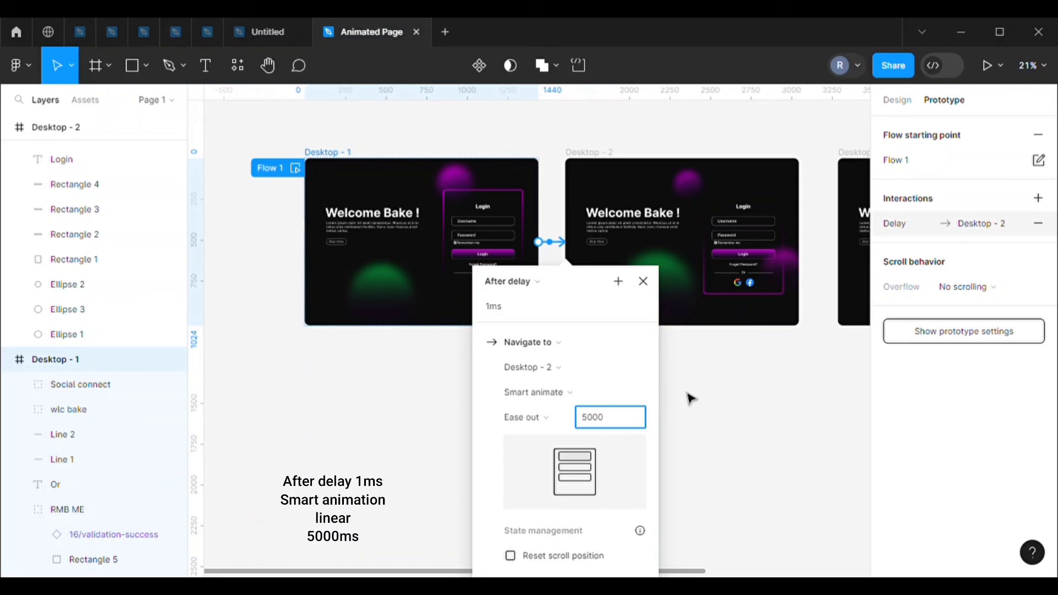
Connect Desktop - 2 to Desktop - 3 with an After delay trigger of 1 ms, keeping Smart animate at 5000 ms.
{"action": "left_click", "coordinate": [585, 156]}
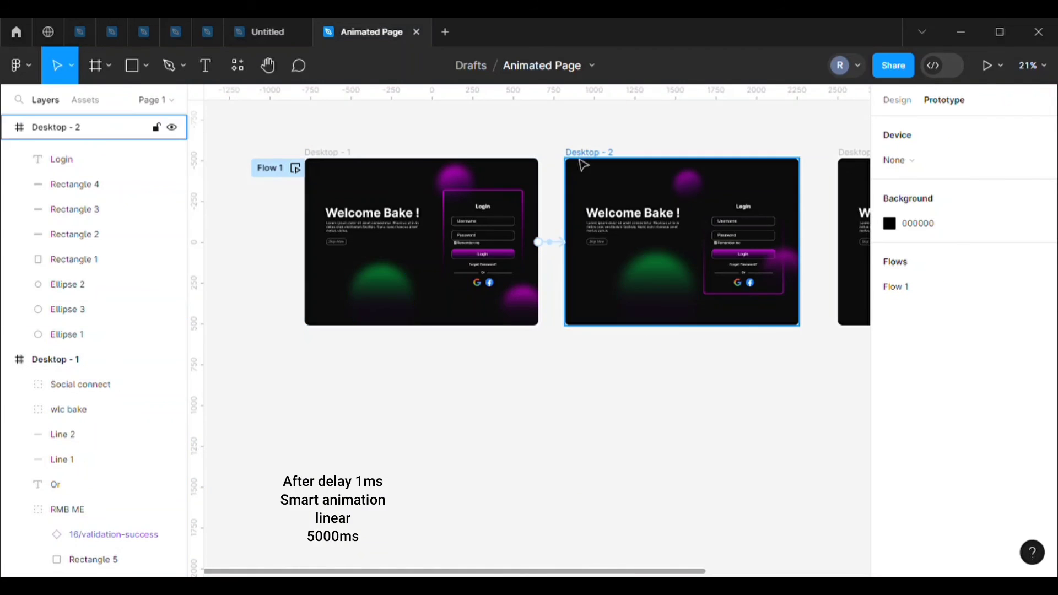
{"action": "left_click_drag", "start_coordinate": [806, 247], "coordinate": [851, 251]}
{"action": "left_click", "coordinate": [779, 281]}
{"action": "left_click", "coordinate": [762, 483]}
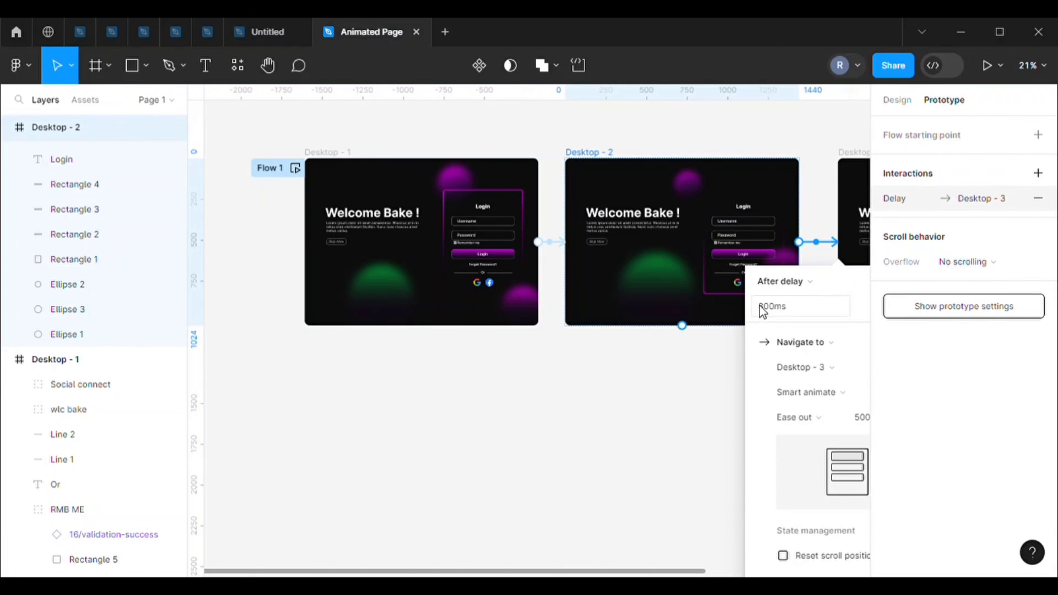
{"action": "left_click", "coordinate": [762, 306]}
{"action": "type", "text": "1"}
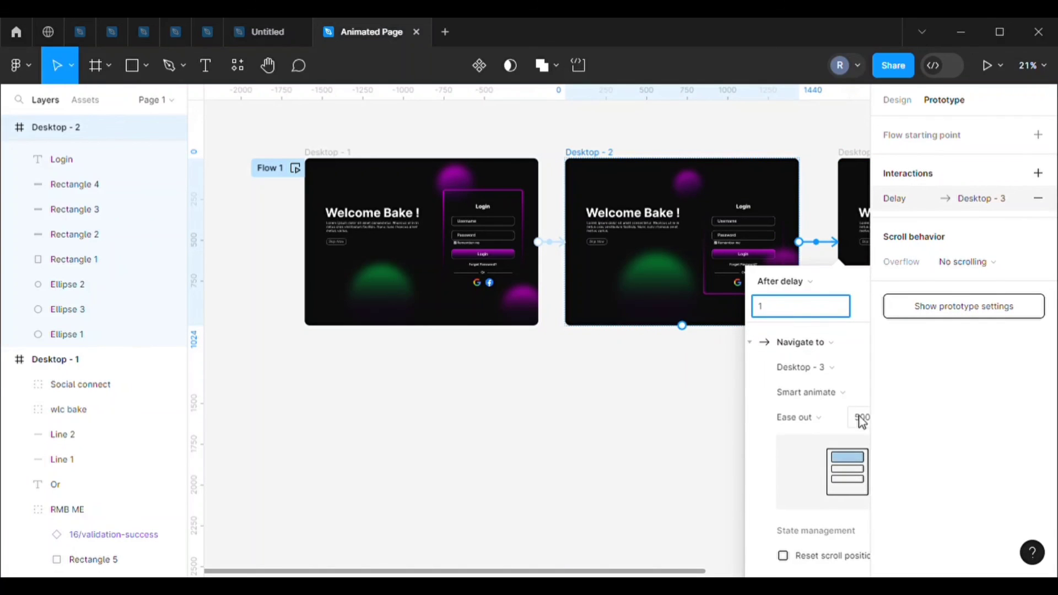
{"action": "left_click_drag", "start_coordinate": [852, 286], "coordinate": [792, 297]}
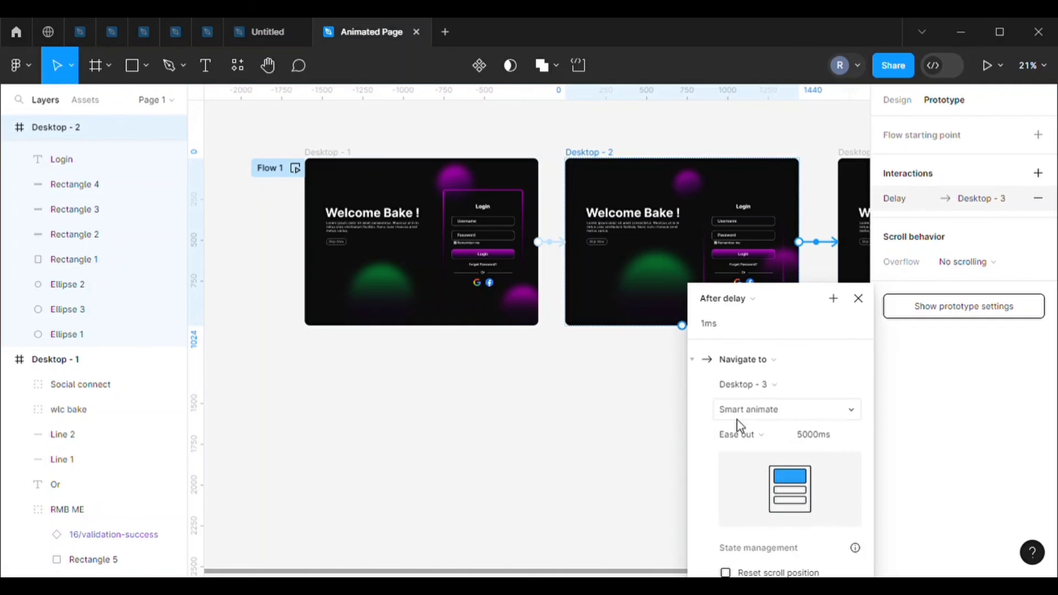
{"action": "left_click", "coordinate": [858, 299]}
Connect Desktop - 3 back to Desktop - 1 with an After delay trigger of 1 ms, keeping Smart animate at 5000 ms.
{"action": "left_click", "coordinate": [857, 263]}
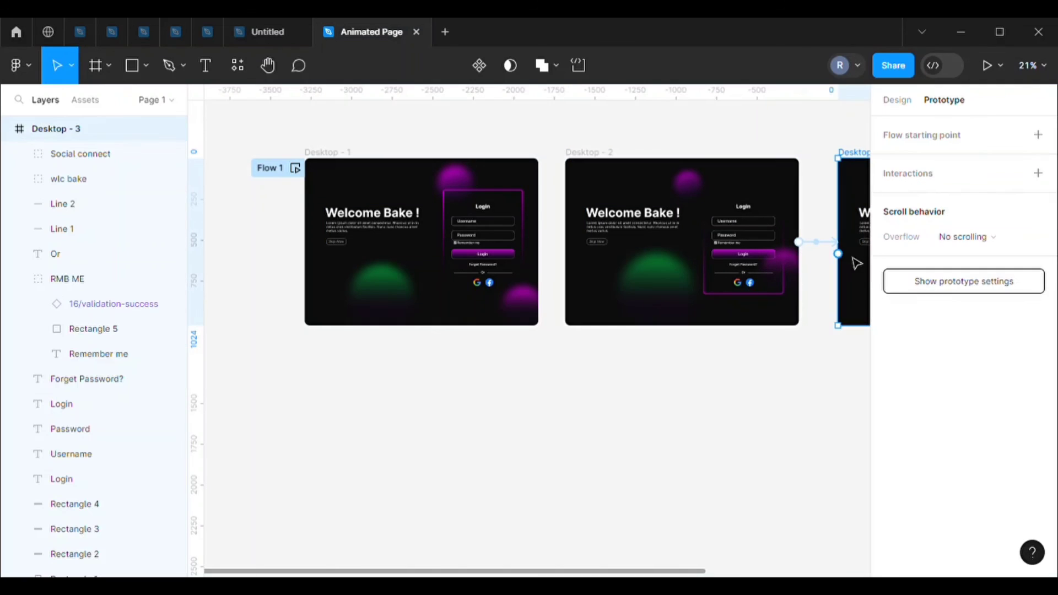
{"action": "left_click_drag", "start_coordinate": [840, 256], "coordinate": [531, 292]}
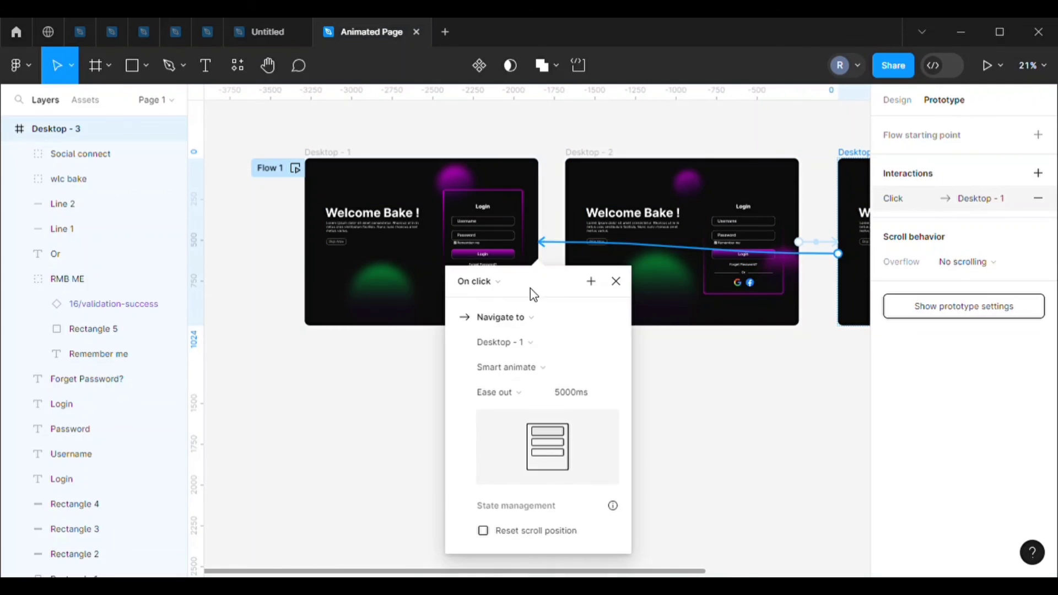
{"action": "left_click", "coordinate": [473, 279]}
{"action": "left_click", "coordinate": [481, 476]}
{"action": "left_click", "coordinate": [474, 312]}
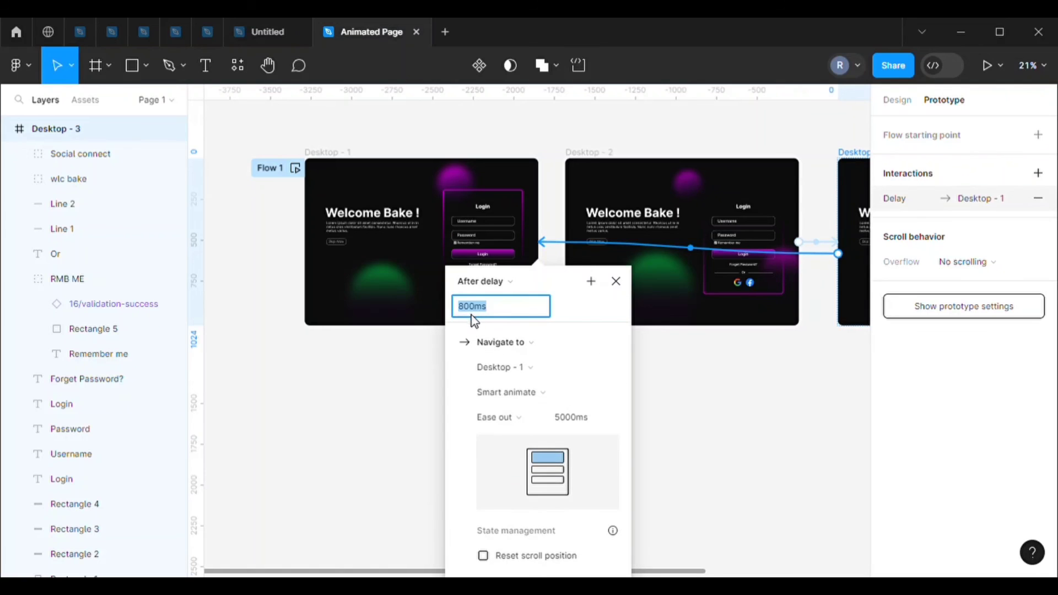
{"action": "type", "text": "1"}
{"action": "left_click", "coordinate": [692, 425]}
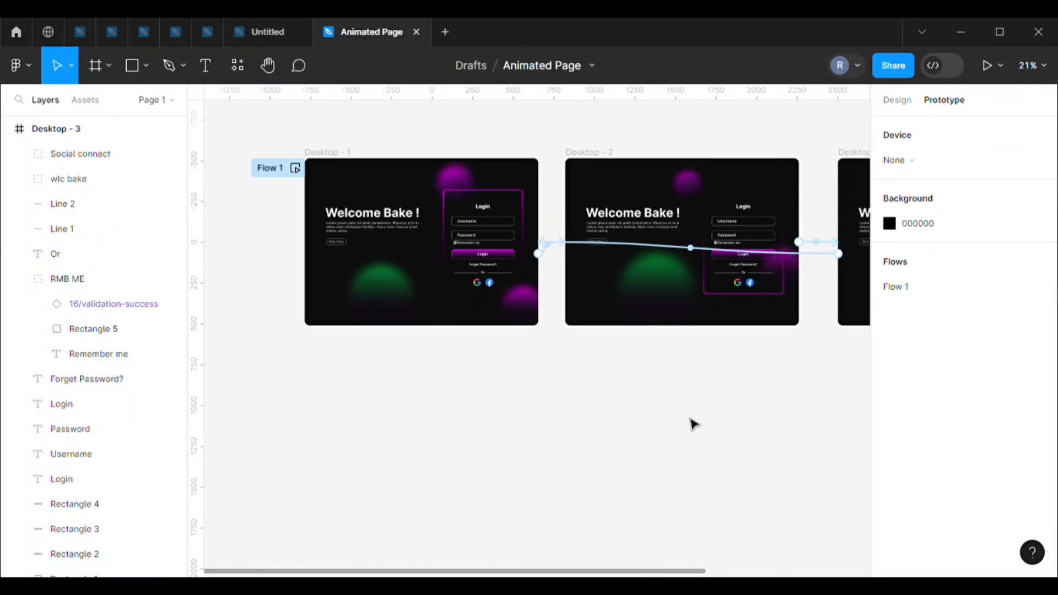
Play the Flow 1 prototype to preview the looping animation from Desktop - 1.
{"action": "left_click", "coordinate": [296, 168]}
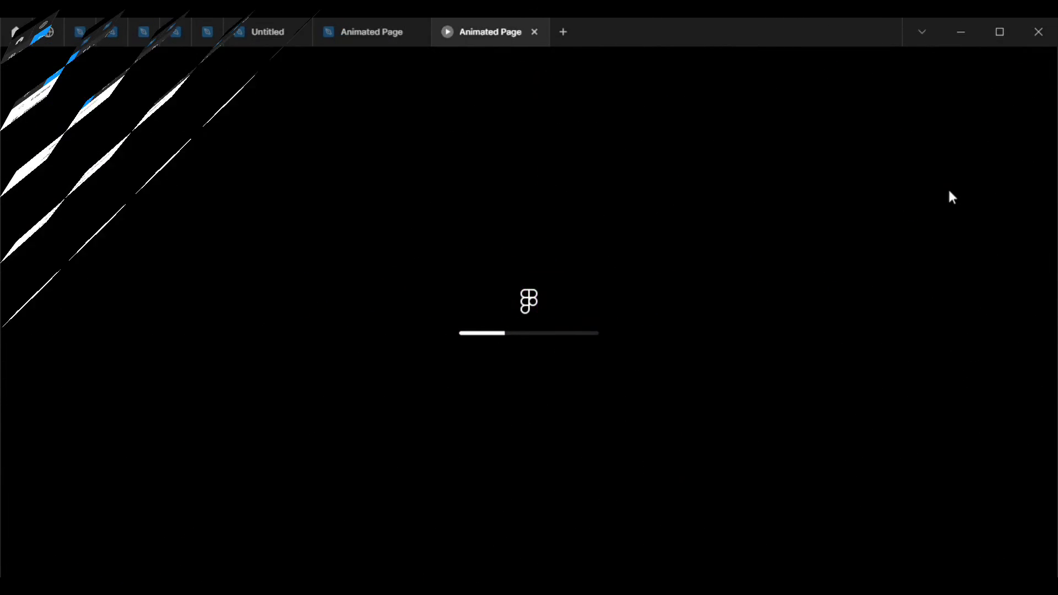